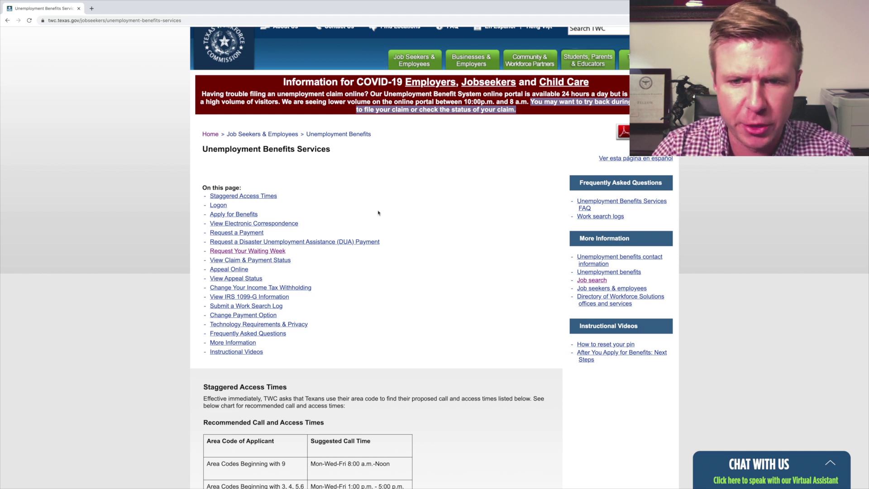
Step: From Unemployment Benefits Services, go to Apply for Benefits and start a new unemployment application
left_click_drag(200, 149, 338, 150)
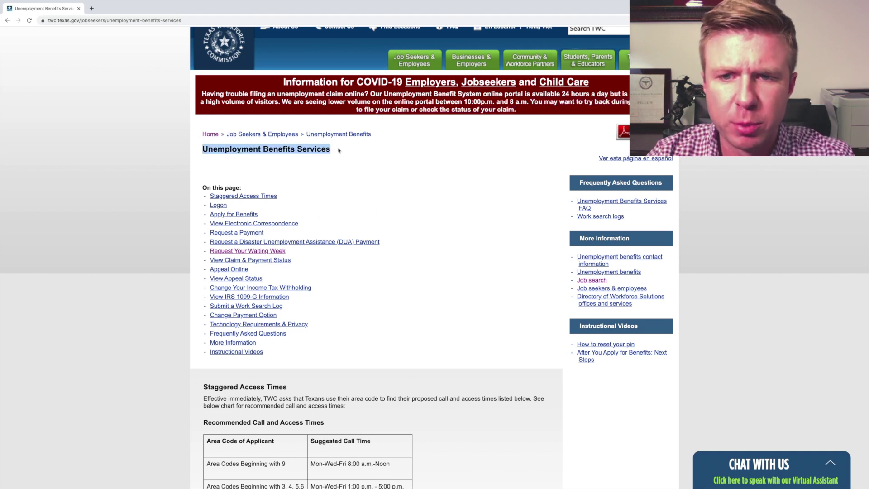
left_click(341, 156)
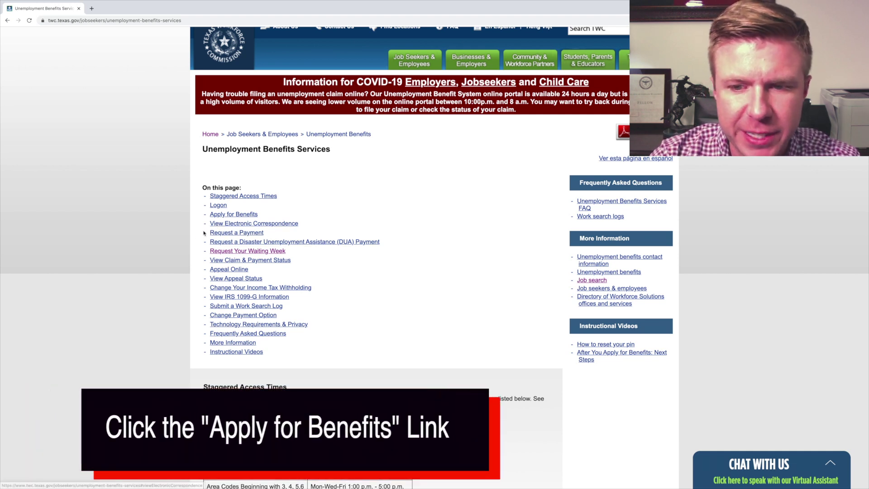
left_click(241, 216)
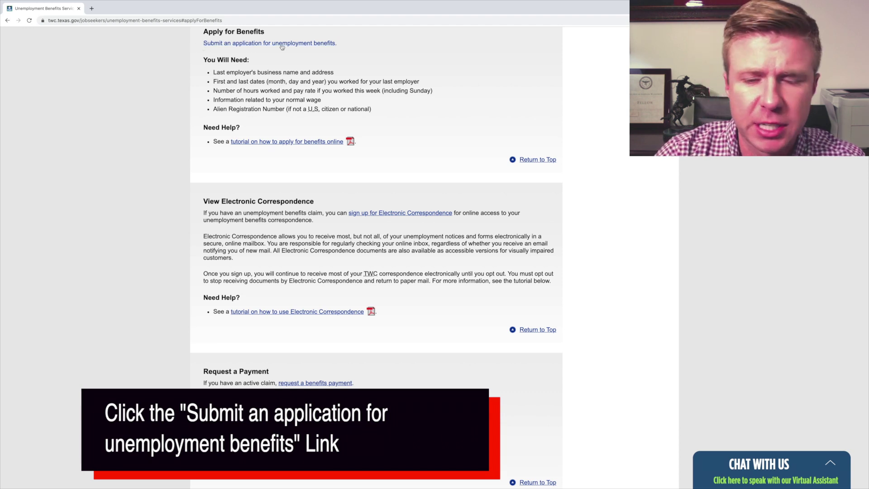
left_click(315, 47)
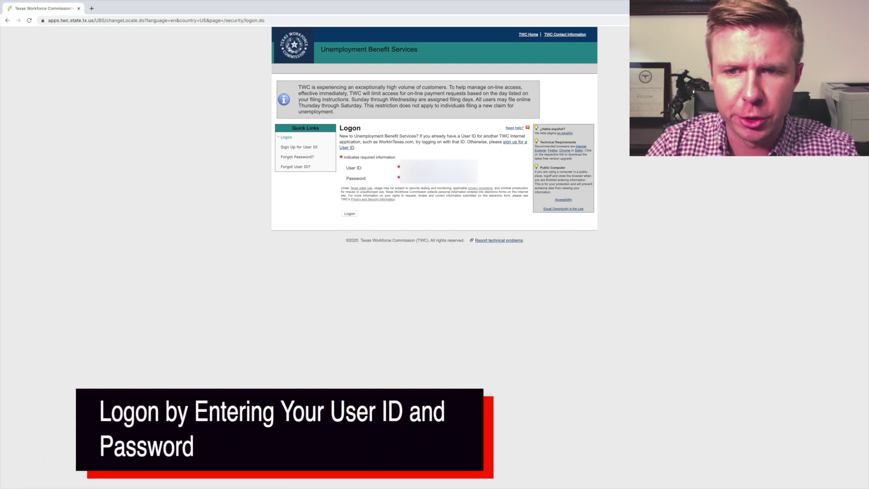
Step: Log on, enter and confirm the SSN, and answer Yes to applying for benefits today
left_click(349, 214)
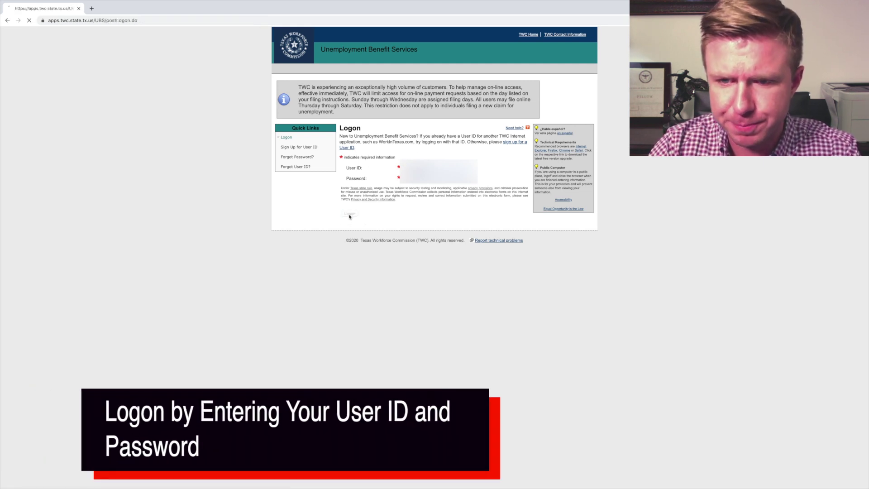
type("••")
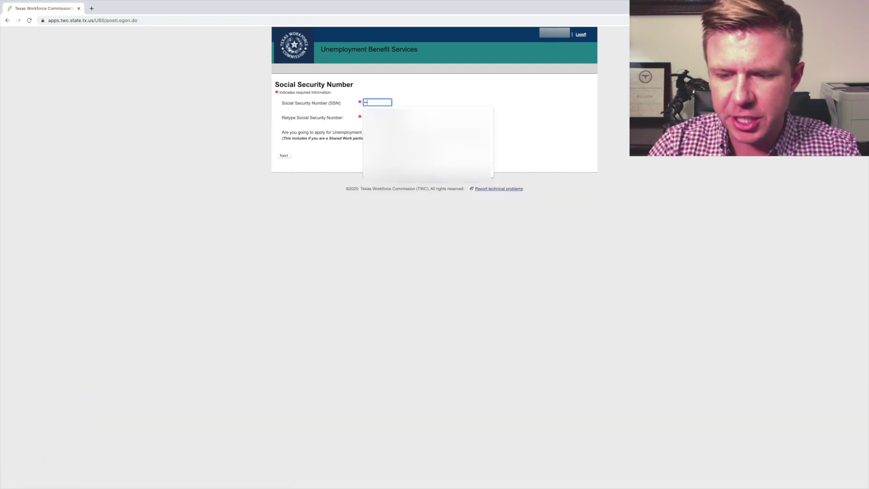
type("••")
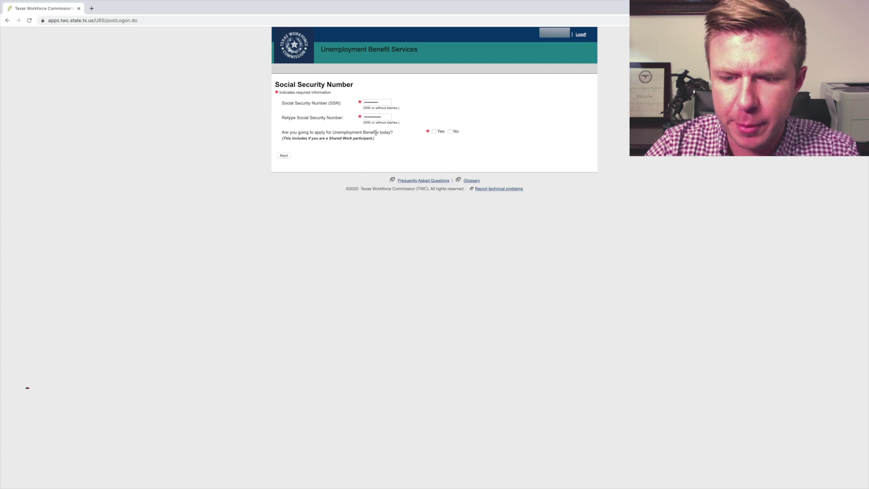
left_click_drag(392, 133, 351, 132)
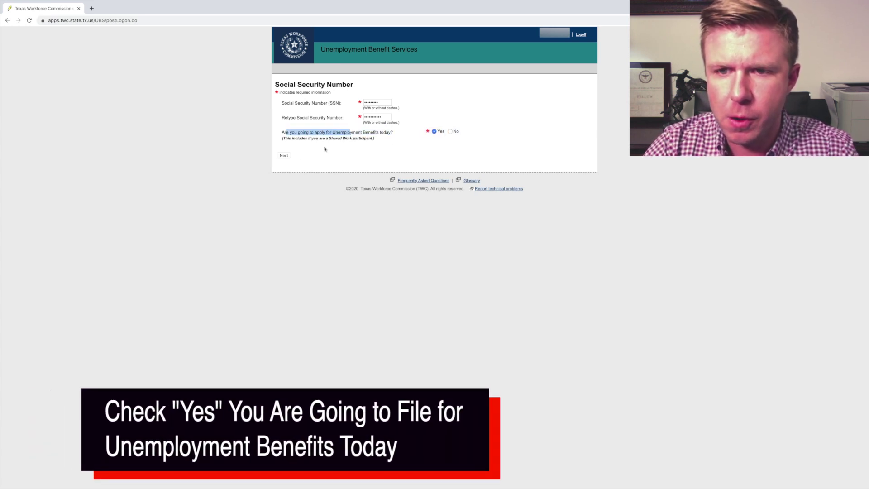
left_click(283, 157)
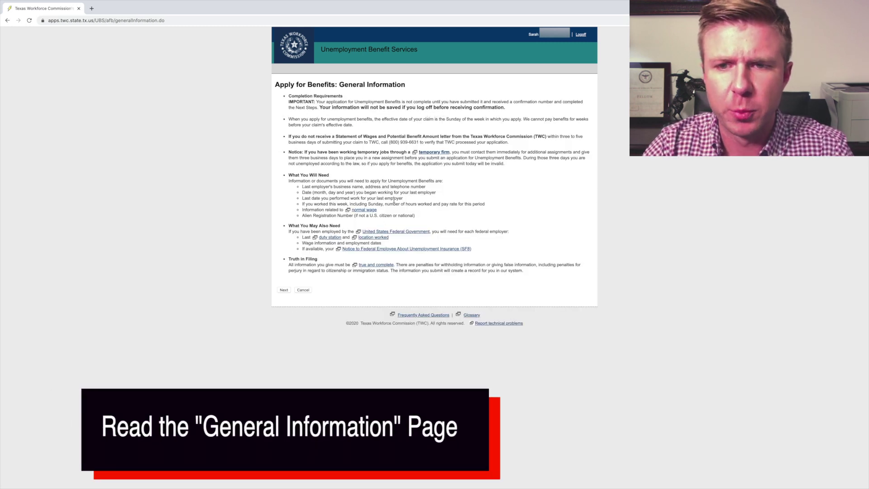
Step: Continue past General Information and answer No to the military, federal, other-state and outside-U.S. questions
left_click_drag(288, 175, 423, 219)
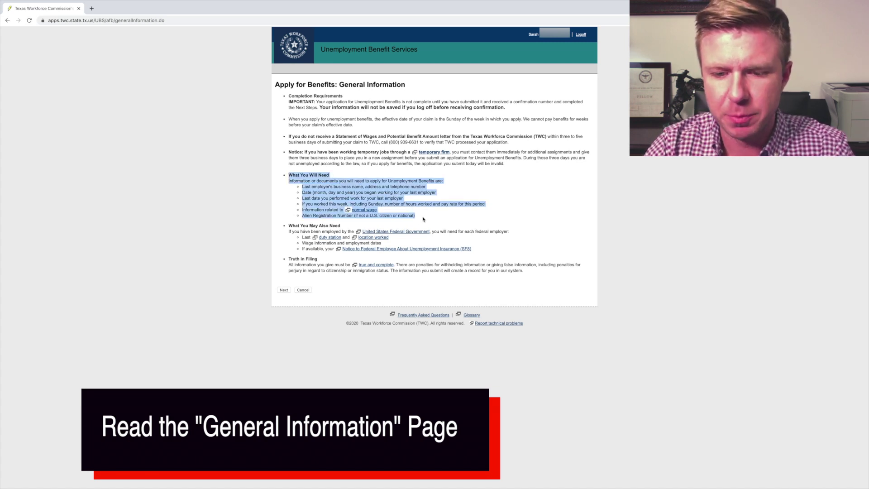
left_click(283, 290)
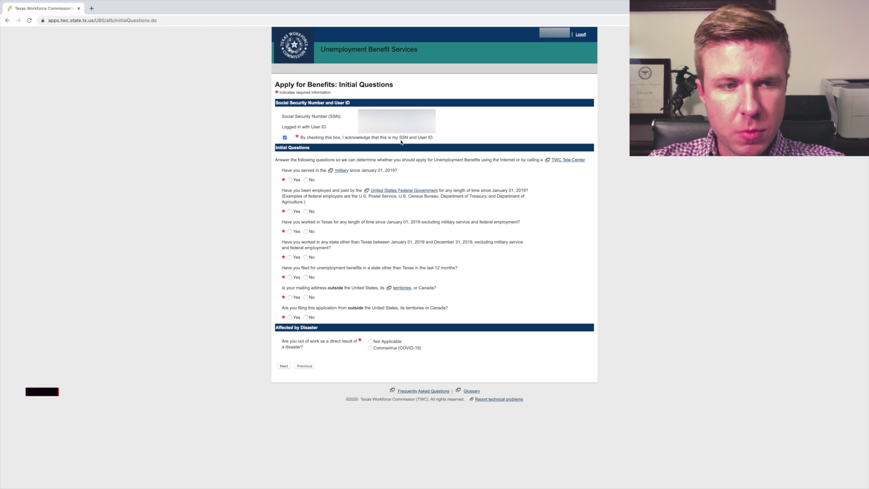
left_click(306, 179)
left_click(306, 212)
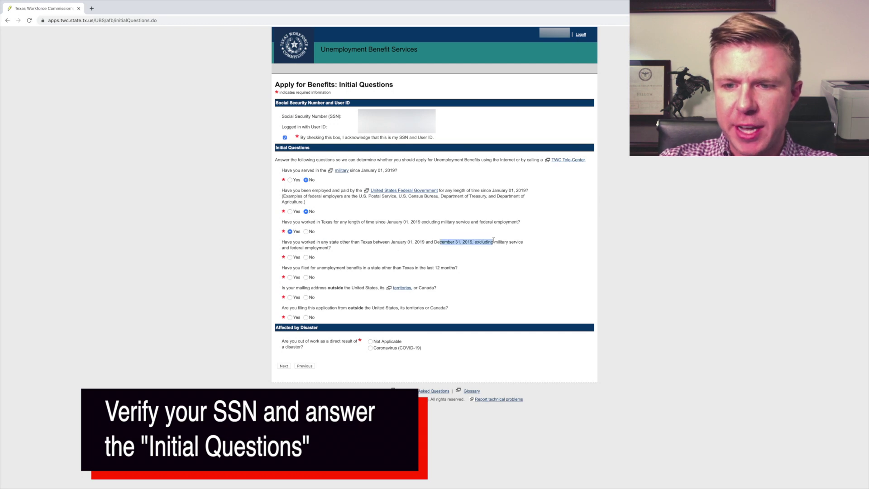
left_click(306, 257)
left_click(305, 277)
left_click(306, 297)
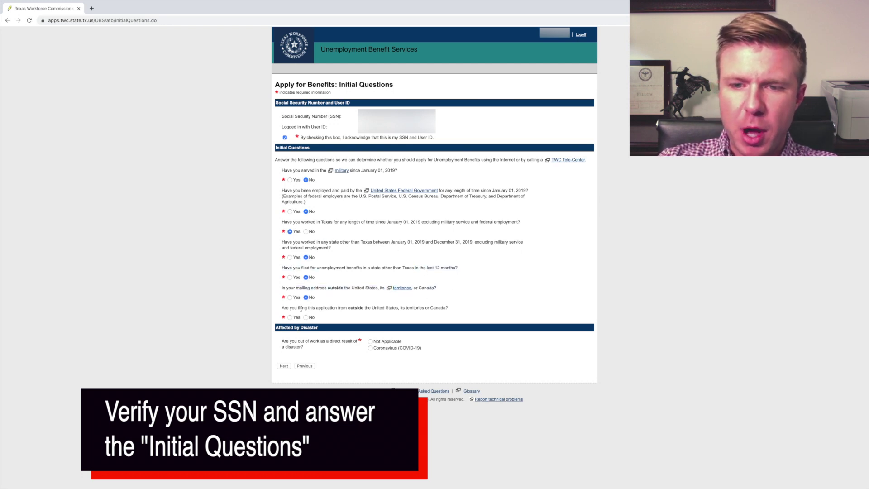
left_click(305, 317)
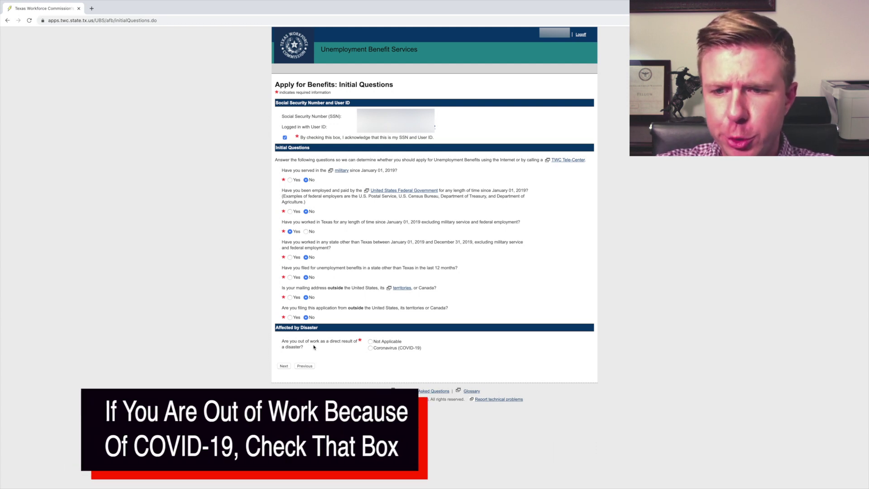
Step: Mark Coronavirus (COVID-19) as the disaster cause and submit the Initial Questions
left_click_drag(287, 339, 358, 347)
left_click(370, 347)
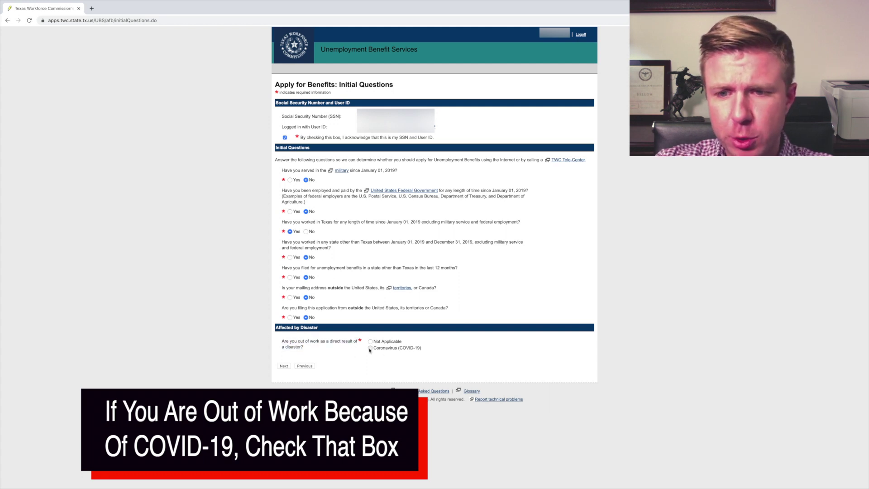
left_click_drag(421, 347, 282, 340)
left_click(299, 346)
left_click_drag(422, 348, 286, 342)
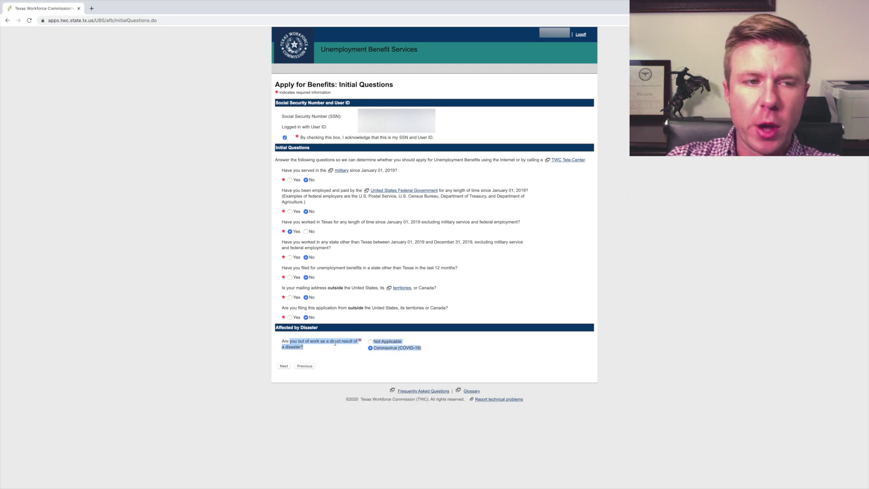
left_click(283, 366)
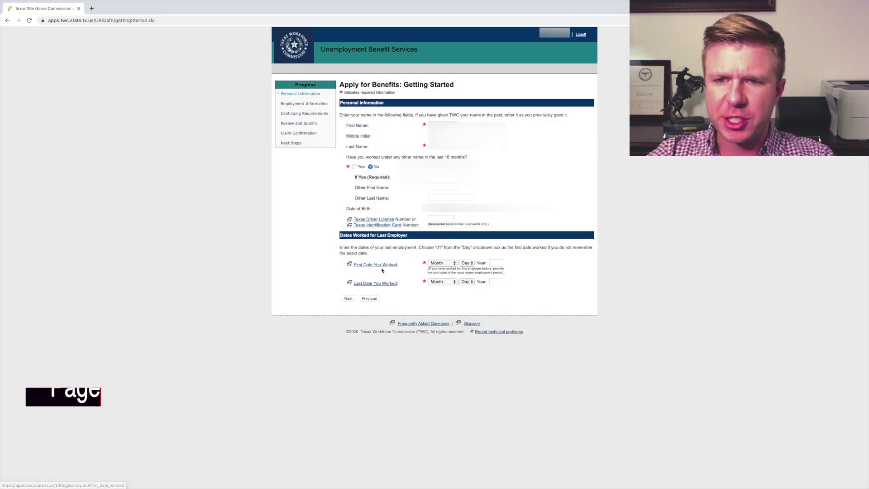
Step: Enter work dates November 27, 2017 to March 20, 2020, confirm identification, and submit personal information with 10% withholding
left_click(450, 264)
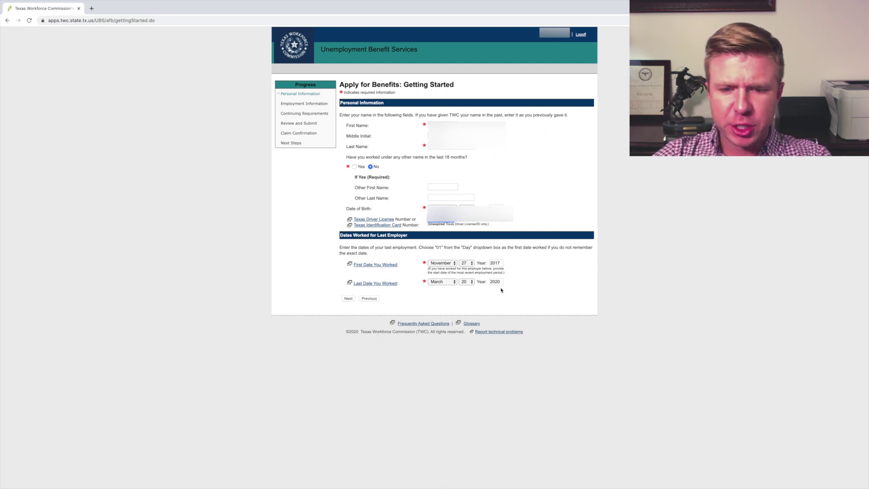
left_click(348, 299)
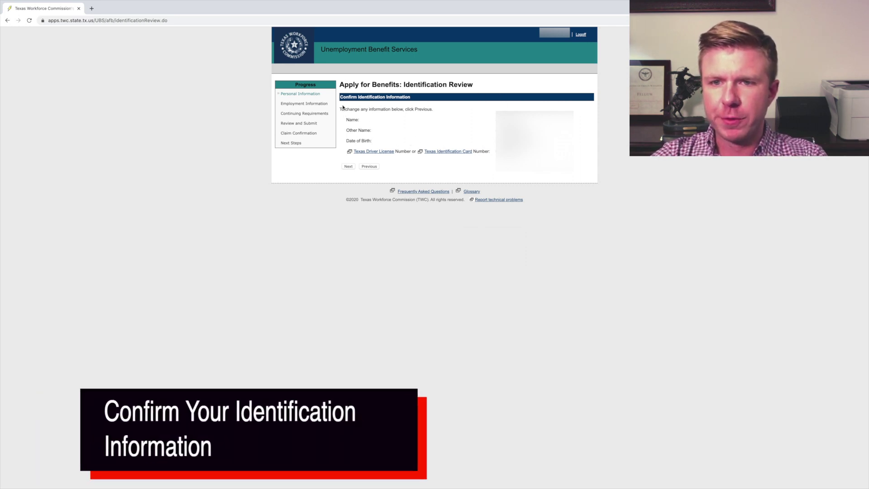
left_click_drag(342, 107, 402, 148)
left_click(406, 135)
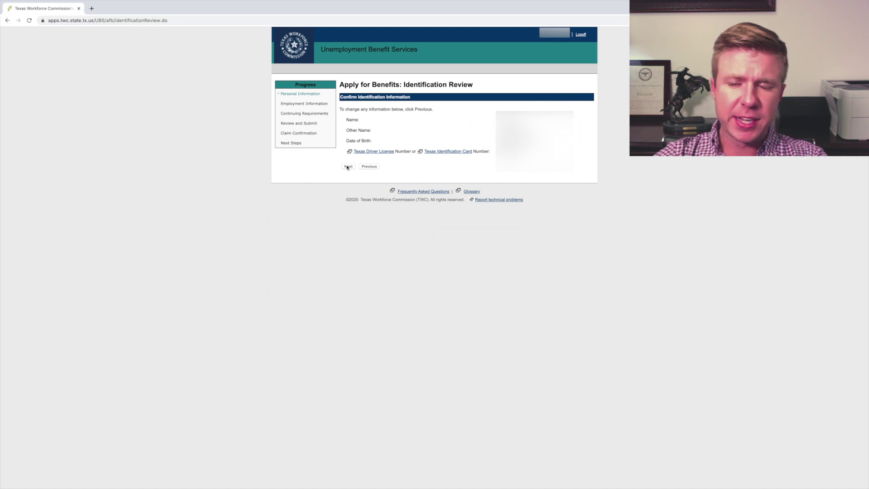
left_click(348, 167)
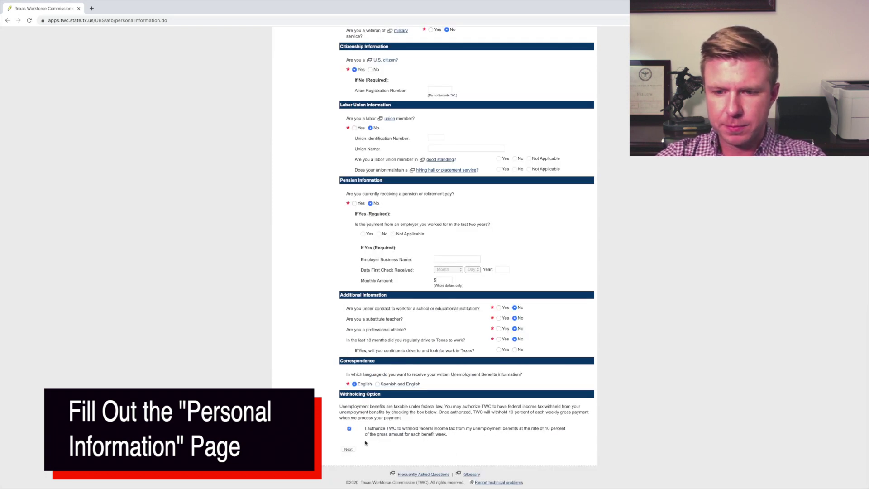
left_click(349, 449)
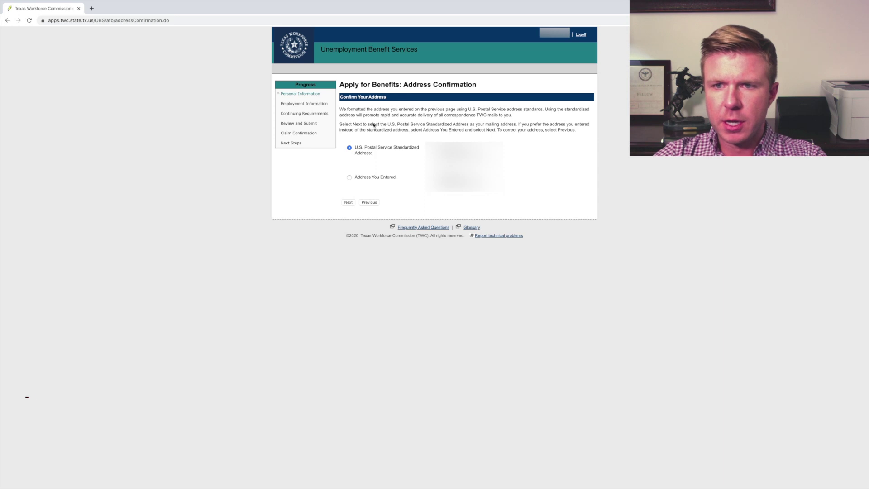
Step: Accept the U.S. Postal Service standardized mailing address
left_click_drag(348, 85, 406, 86)
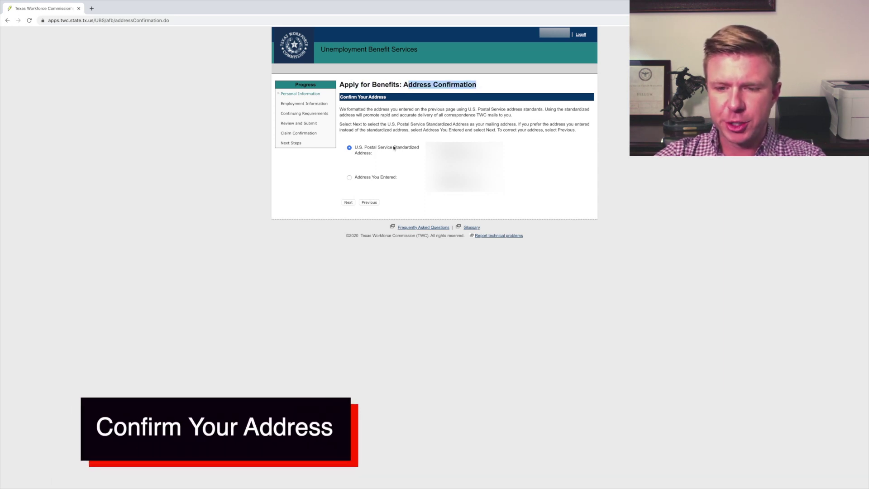
left_click(407, 86)
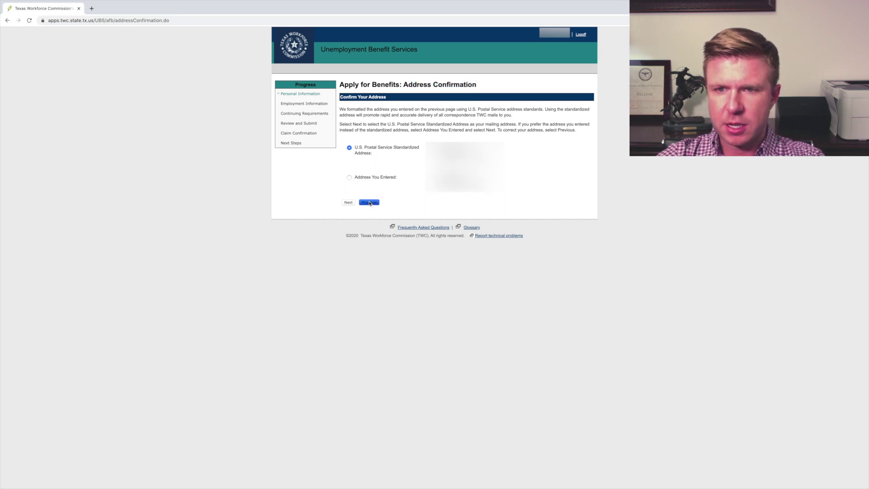
left_click(347, 202)
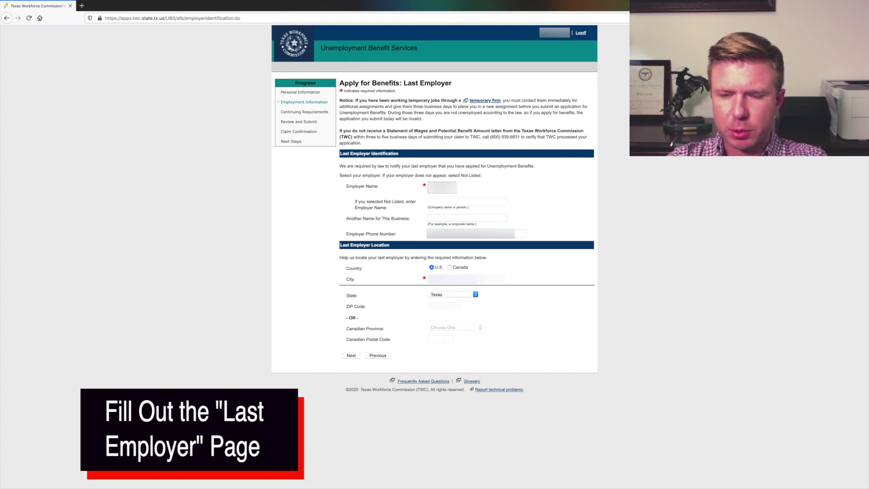
Step: Submit the last employer's details and select the listed employer address
left_click(443, 306)
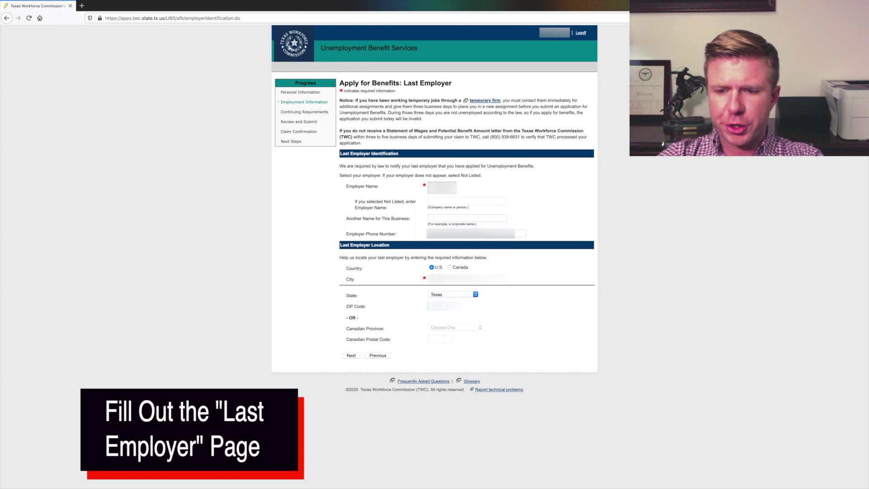
left_click(351, 356)
left_click(432, 140)
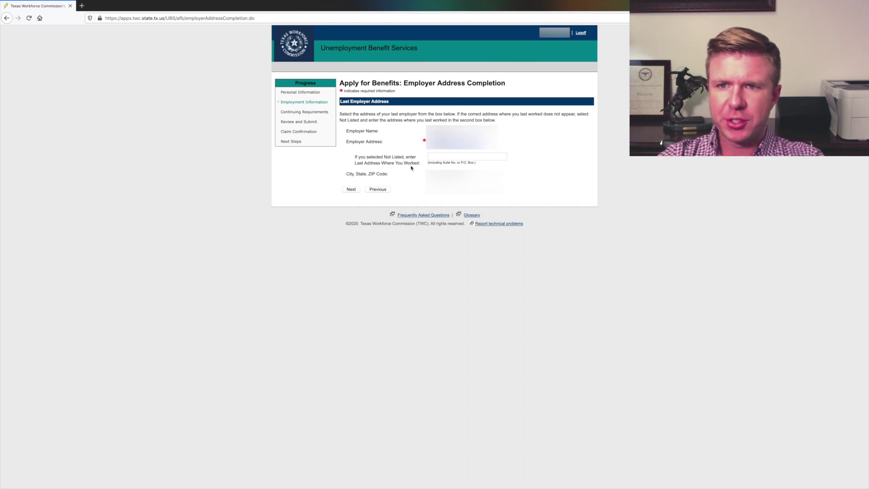
left_click(351, 189)
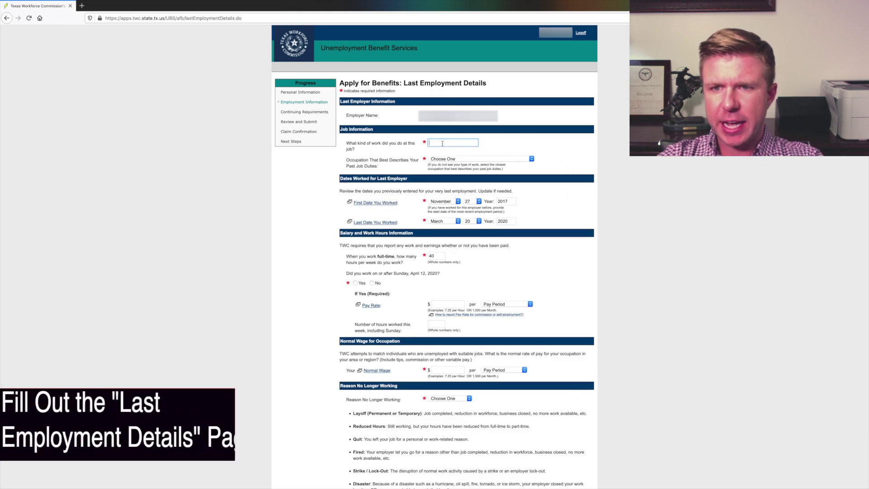
Step: Choose Personal Care and Service, answer No, set wage 16.00 per Hour, and select Disaster as reason
left_click(497, 160)
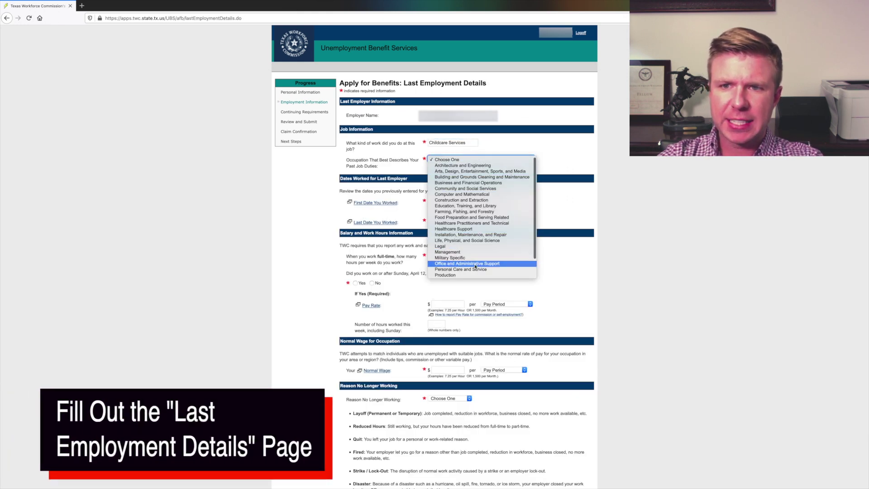
left_click(460, 269)
left_click(371, 282)
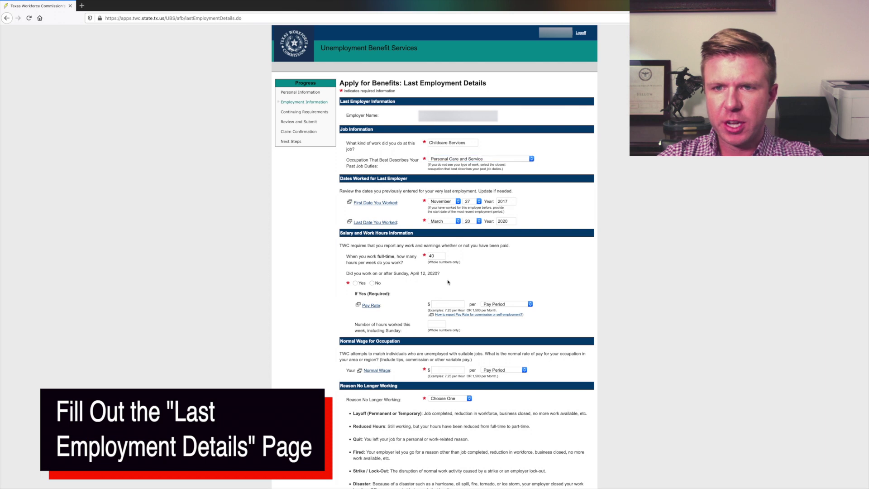
scroll(372, 283, "down", 3)
left_click(448, 306)
type("16.00")
left_click(502, 306)
left_click(493, 313)
left_click(450, 334)
left_click(441, 375)
left_click_drag(373, 419, 454, 425)
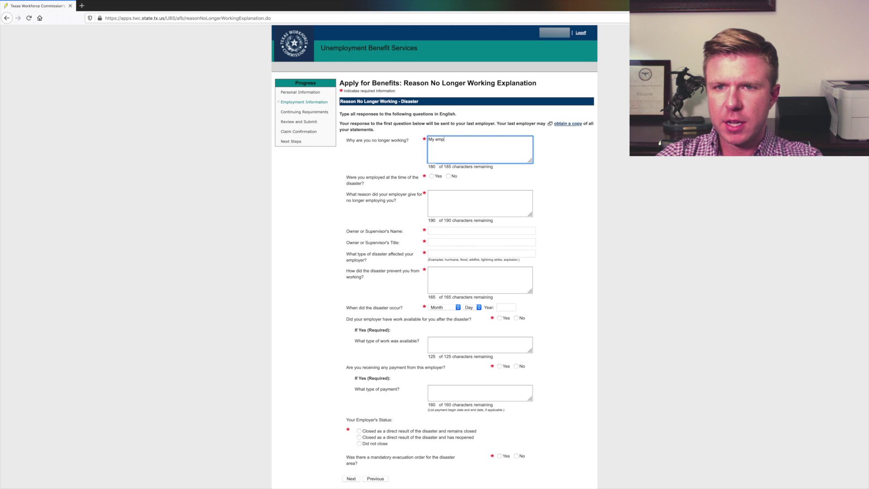
type("loyer's desire to avoid")
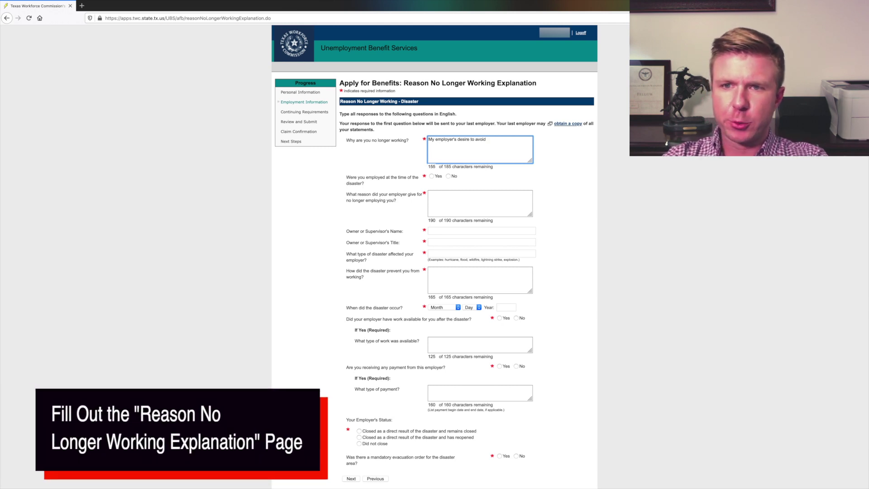
Step: Revise the reason to mention limiting contact and caring for her children during the day
key("BackSpace")
key("BackSpace")
key("BackSpace")
type("limit contact with")
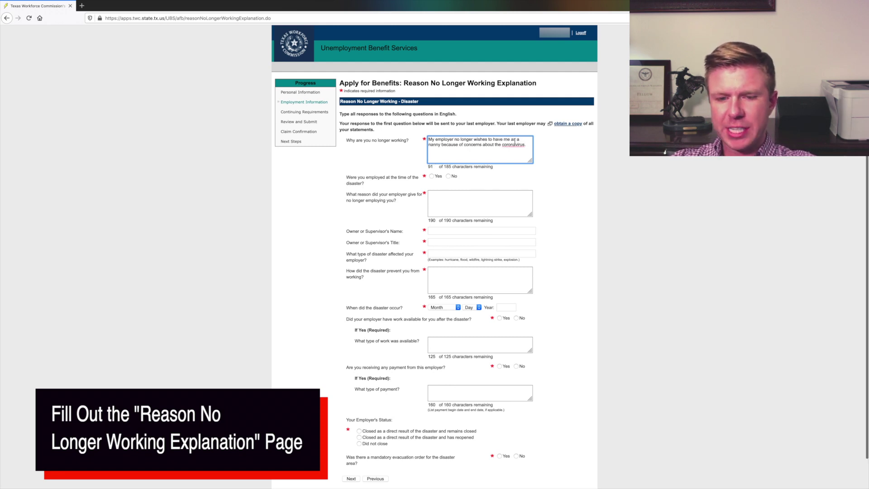
left_click_drag(510, 139, 525, 140)
key("BackSpace")
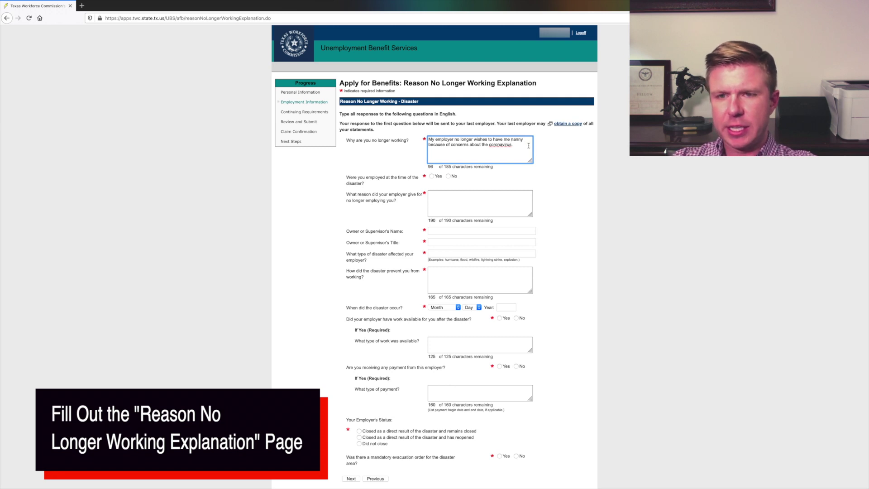
double_click(516, 140)
type("care for her children")
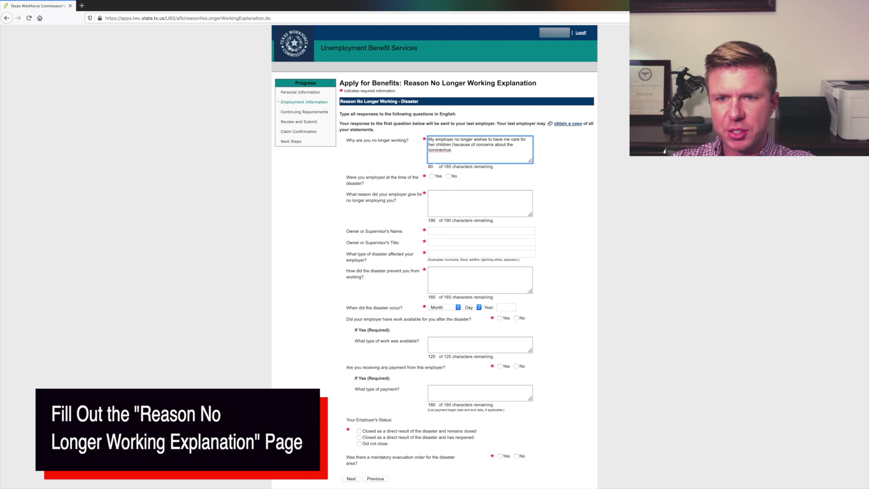
type("during the day")
left_click(431, 176)
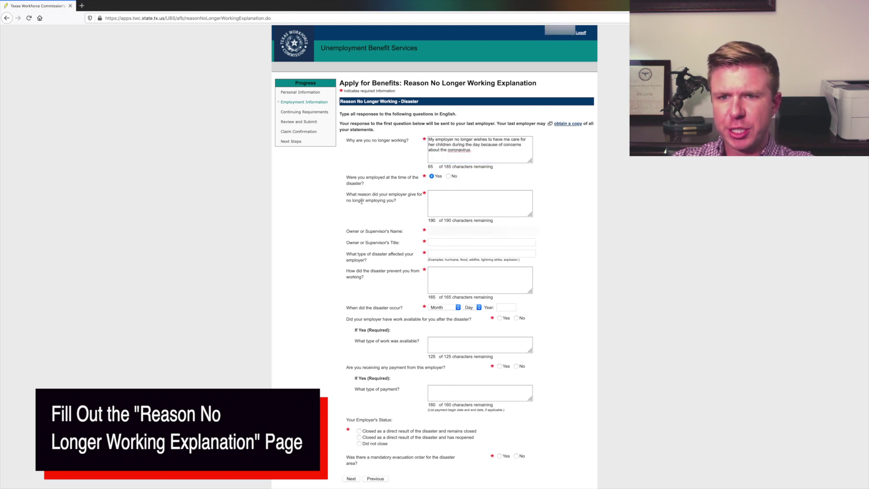
Step: Copy the same explanation into the employer's reason box and adjust its wording
left_click_drag(475, 150, 429, 140)
key("ctrl+c")
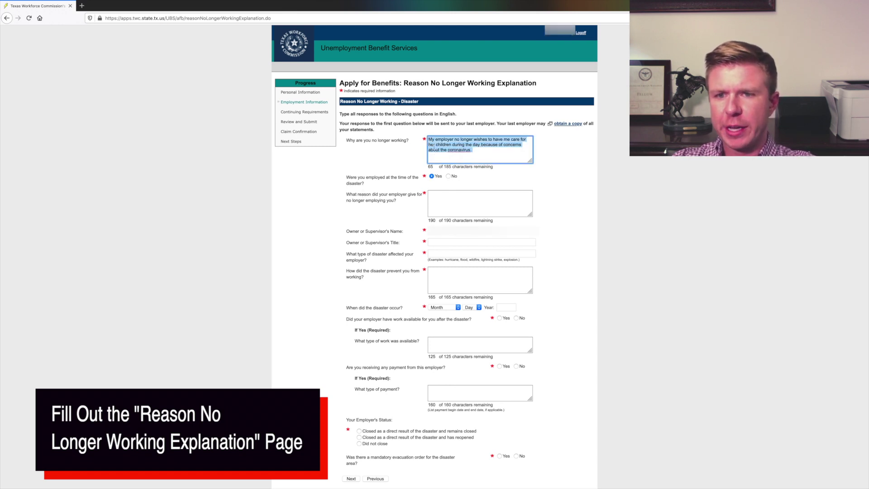
left_click(443, 202)
key("ctrl+v")
triple_click(450, 194)
left_click(487, 195)
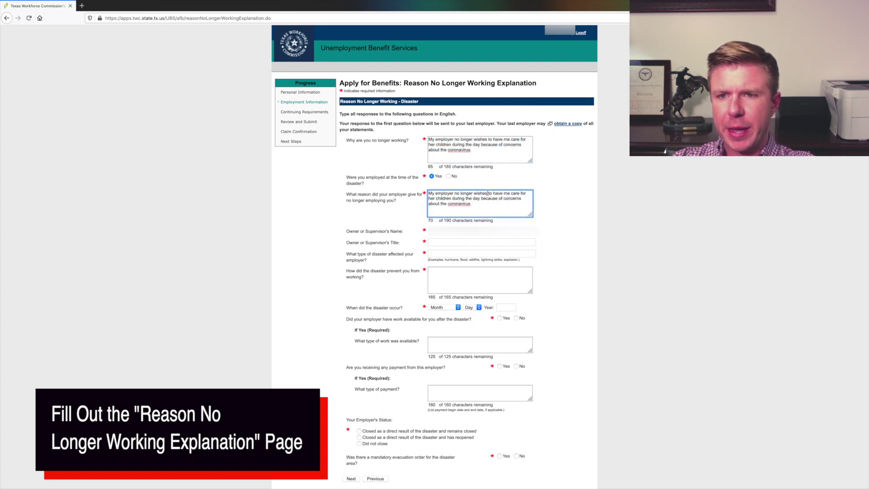
key("BackSpace")
type("d")
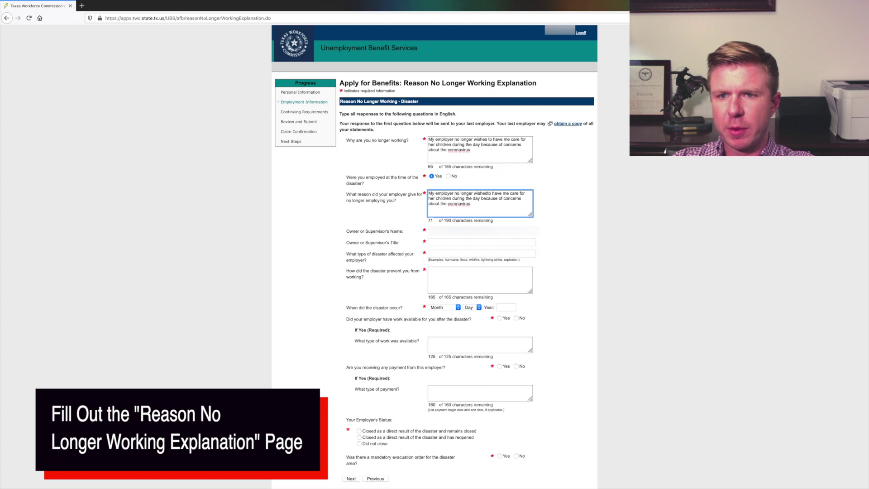
scroll(490, 194, "down", 1)
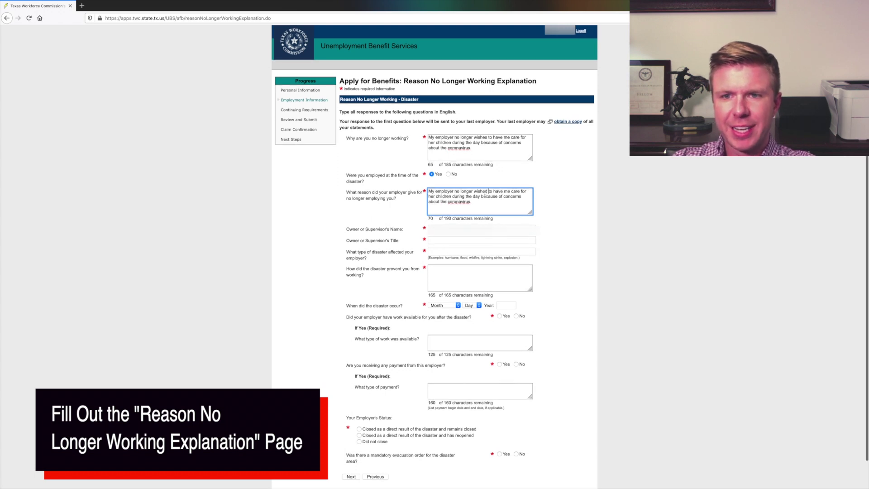
key("BackSpace")
type("s")
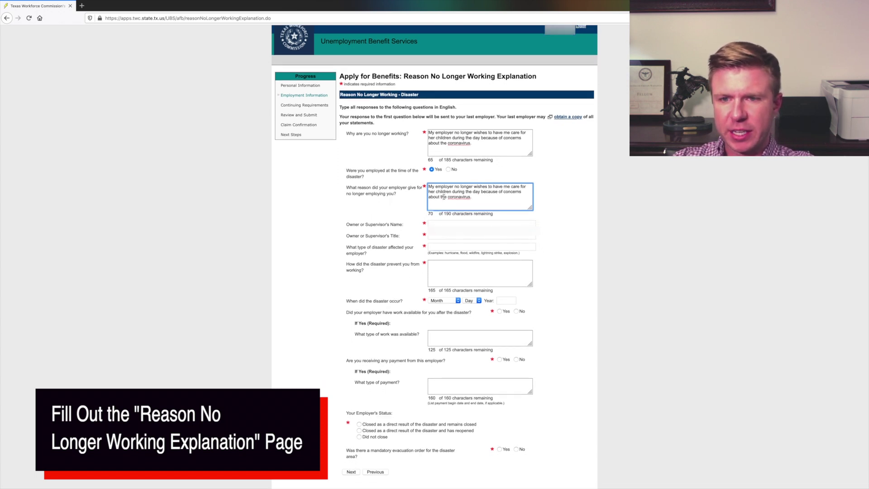
left_click_drag(432, 188, 498, 198)
left_click(498, 198)
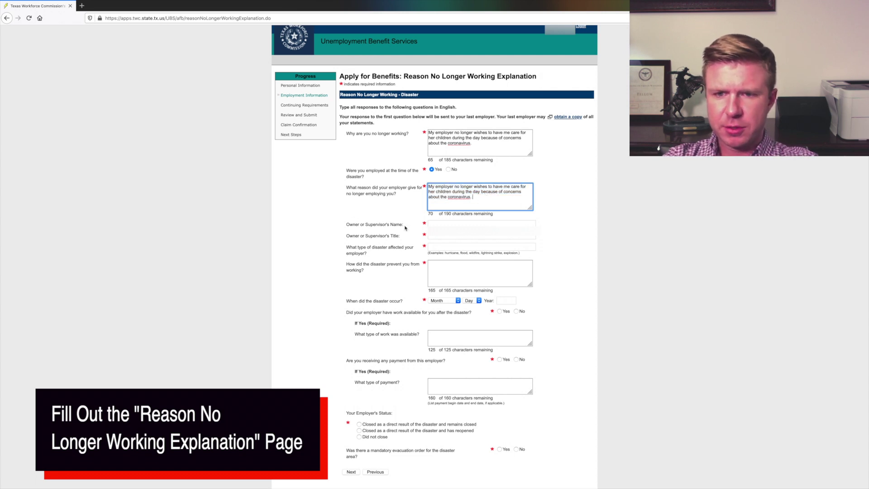
Step: Add the shelter-in-place and social distancing note, answer No to mandatory evacuation, and submit
left_click(460, 225)
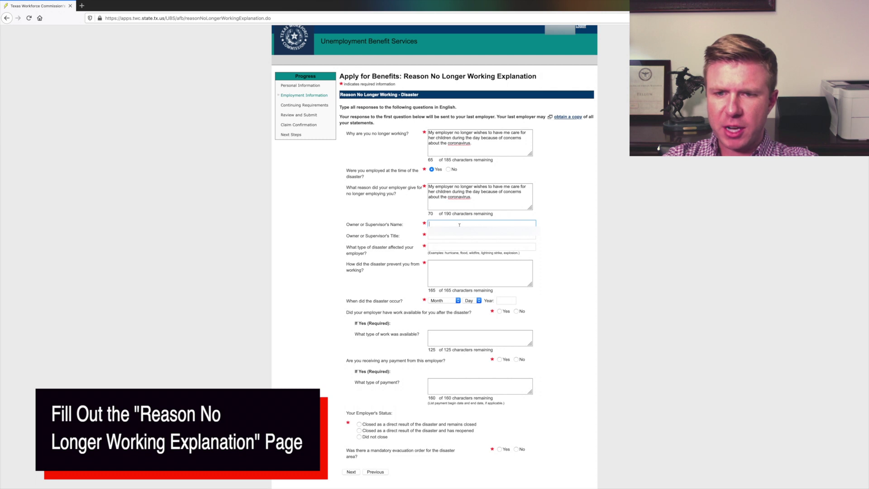
type("under a shelter in place order and")
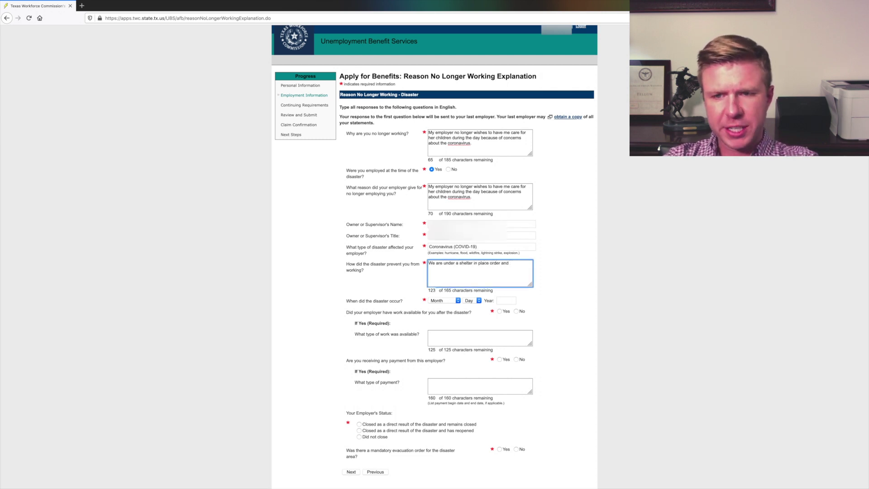
type(" social distancing restrictions in an effort to stop the spread of the coronavirus (COVID-19).")
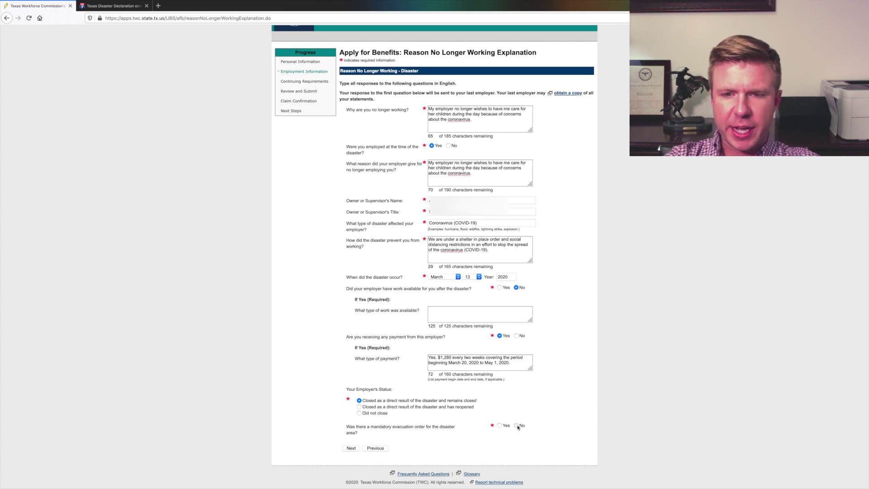
left_click(517, 426)
left_click(351, 448)
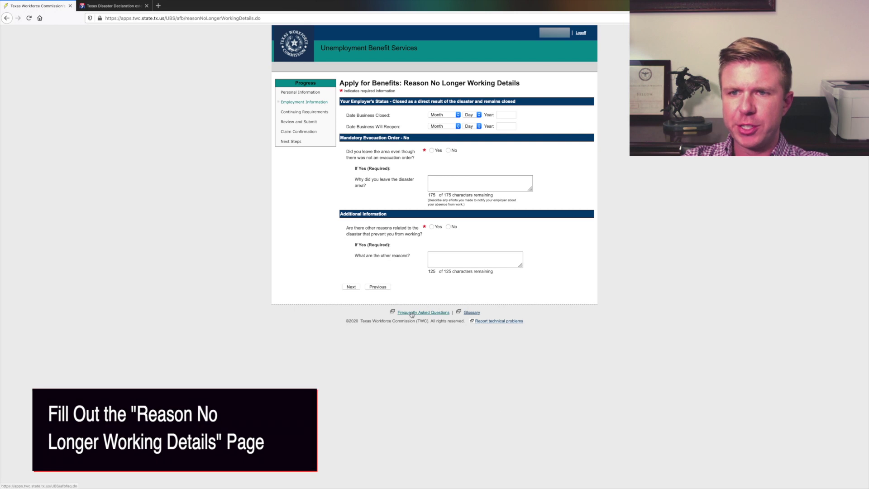
Step: Set the business closed date to March 20, 2020, trim the other reasons text, and continue
left_click(450, 116)
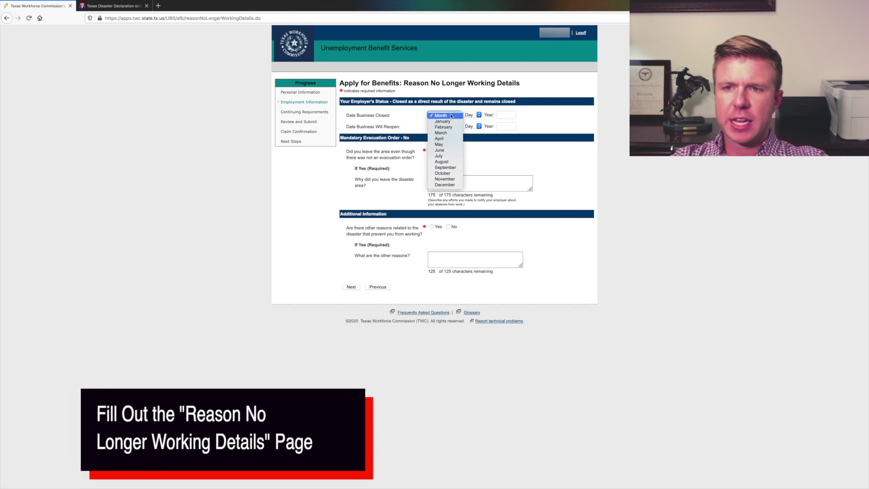
left_click(442, 132)
left_click(473, 115)
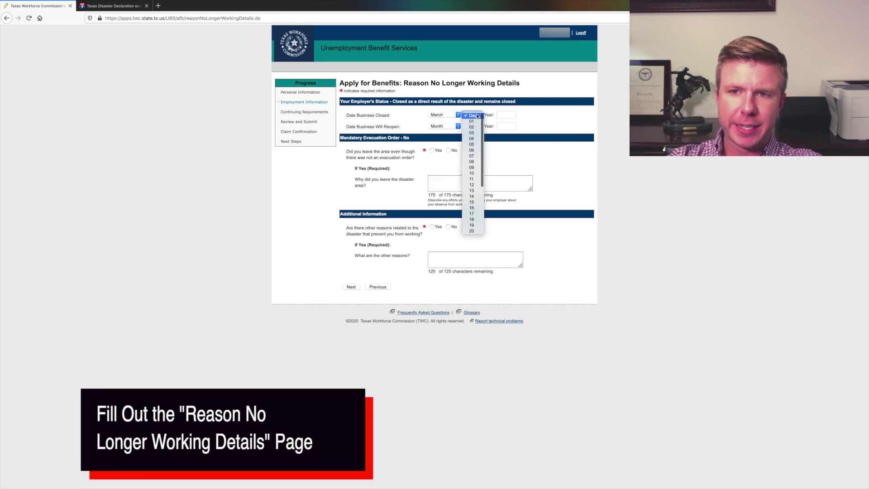
left_click(473, 231)
left_click(504, 116)
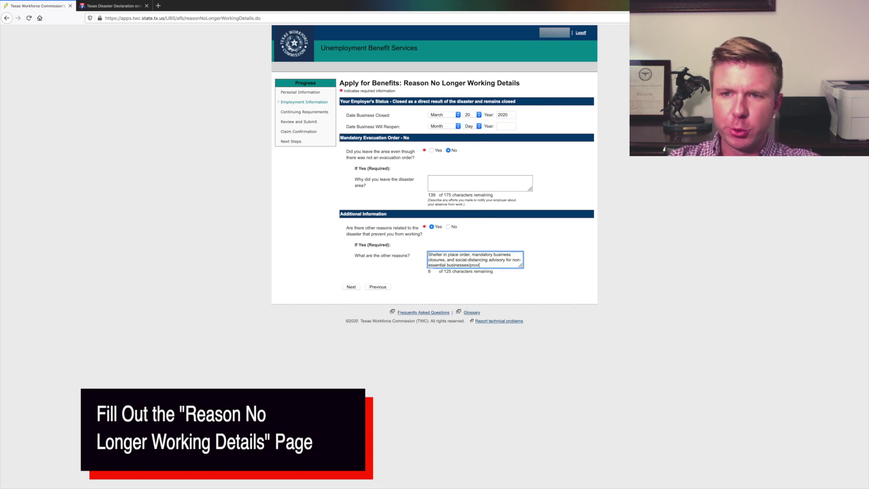
key("BackSpace")
key("BackSpace")
key("BackSpace")
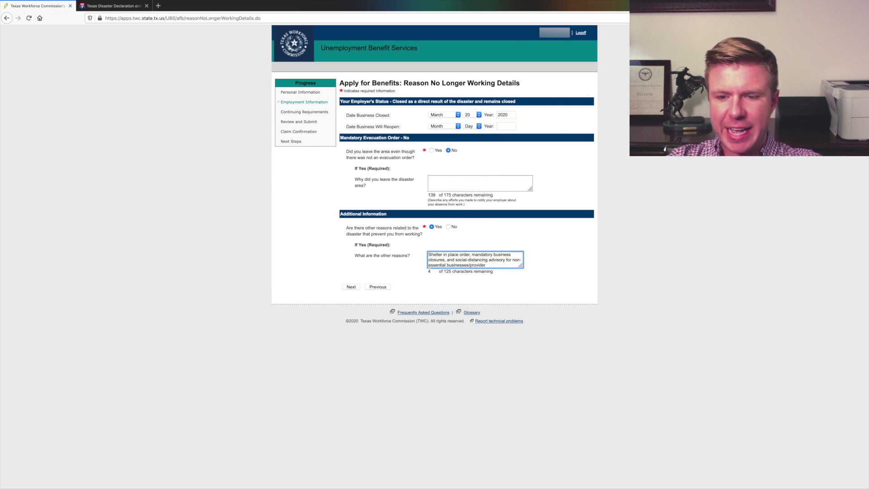
left_click(352, 287)
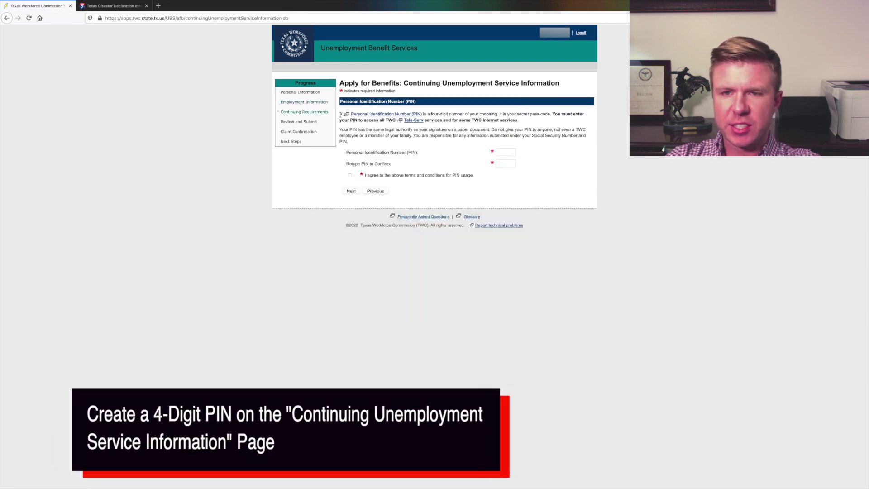
Step: Enter and retype a new four-digit PIN, accept its usage terms, and continue
left_click_drag(422, 114, 590, 118)
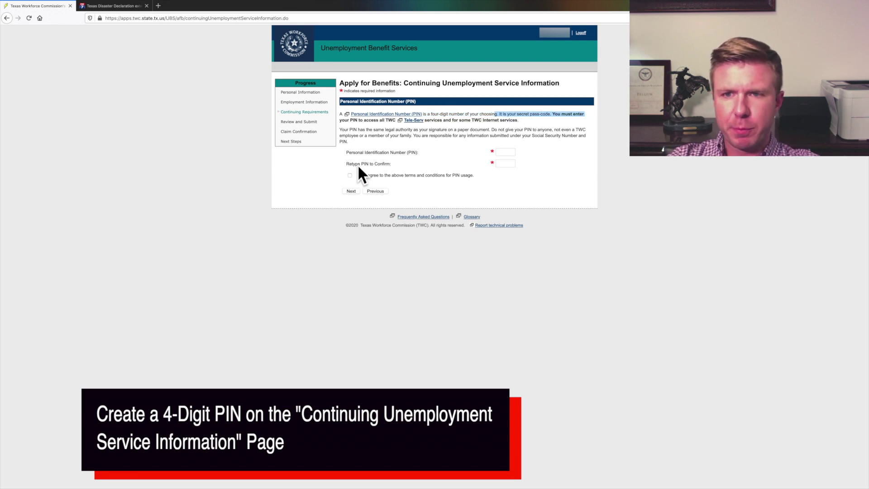
left_click_drag(353, 131, 534, 136)
left_click_drag(388, 131, 585, 130)
left_click(528, 134)
left_click(456, 141)
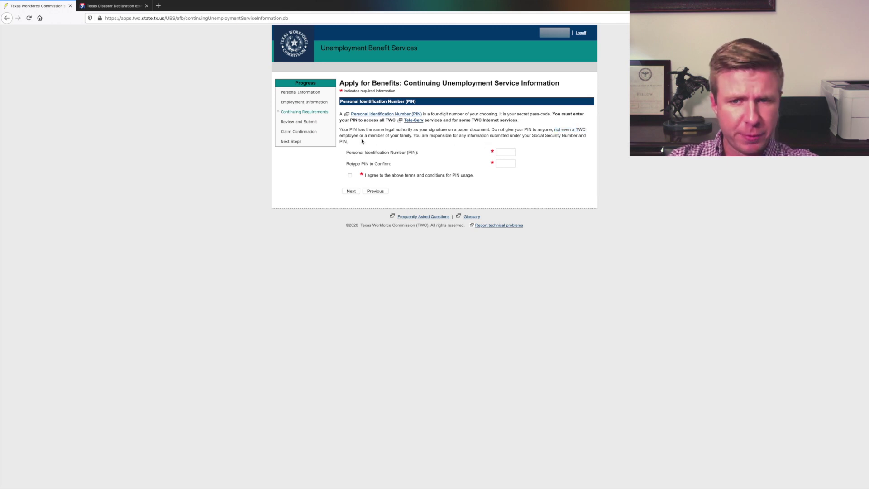
left_click(505, 152)
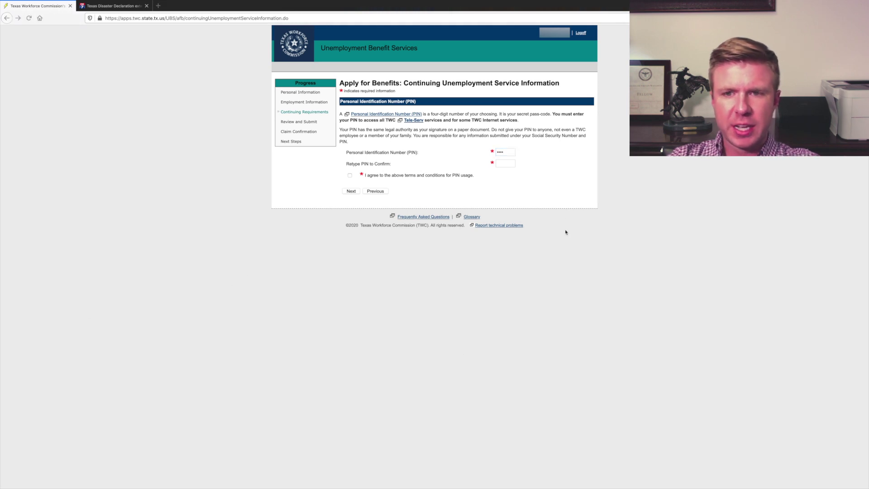
left_click(505, 164)
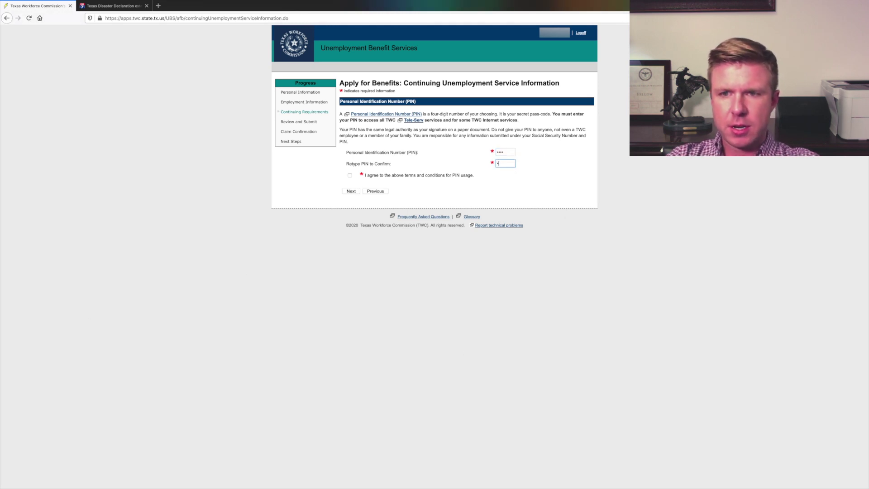
left_click(350, 175)
left_click(351, 191)
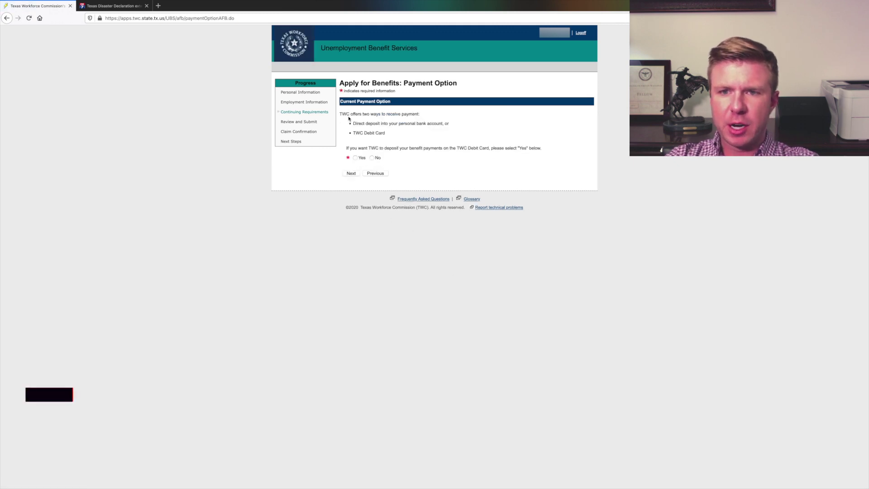
Step: Choose Yes to receive benefit payments on the TWC Debit Card and continue
left_click(356, 158)
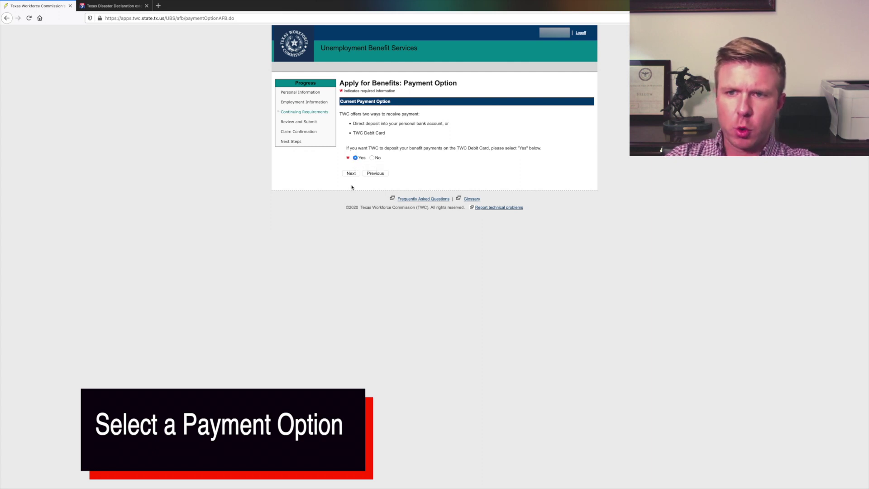
left_click(351, 173)
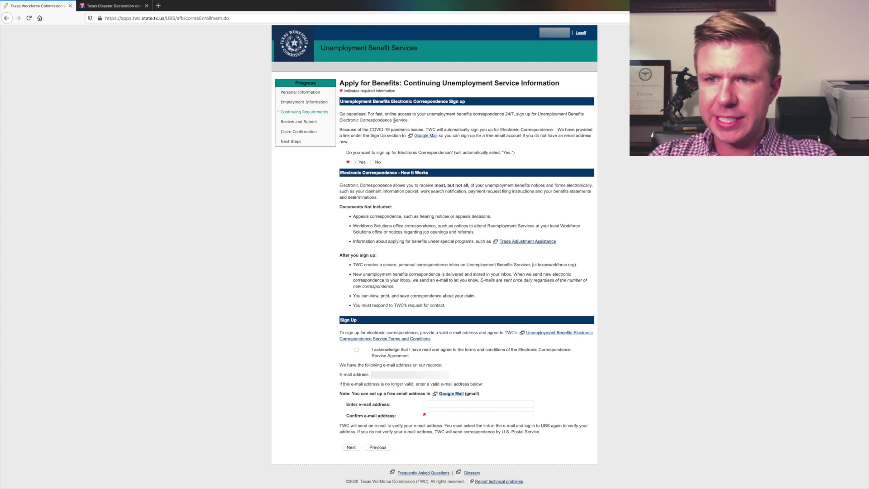
Step: Read the correspondence terms, the e-mail on record and the postal note, then continue to review
left_click_drag(341, 130, 524, 135)
left_click_drag(383, 129, 522, 143)
left_click(508, 142)
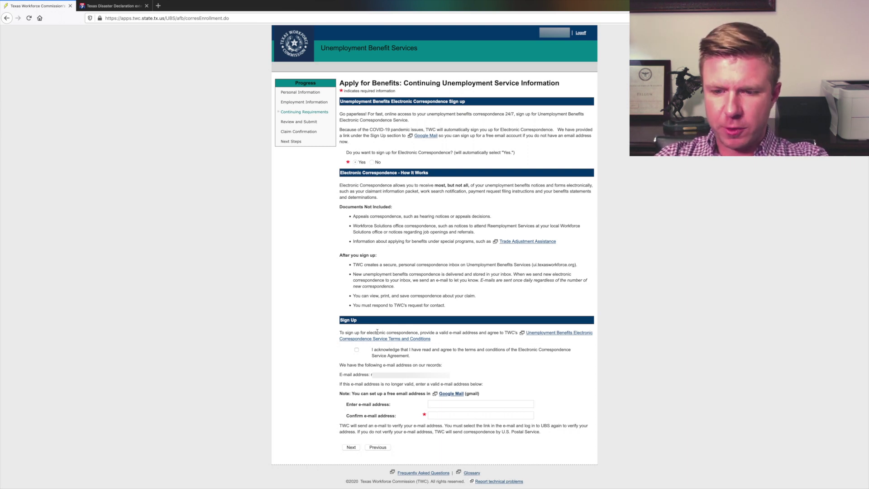
left_click_drag(400, 371, 350, 393)
left_click(344, 393)
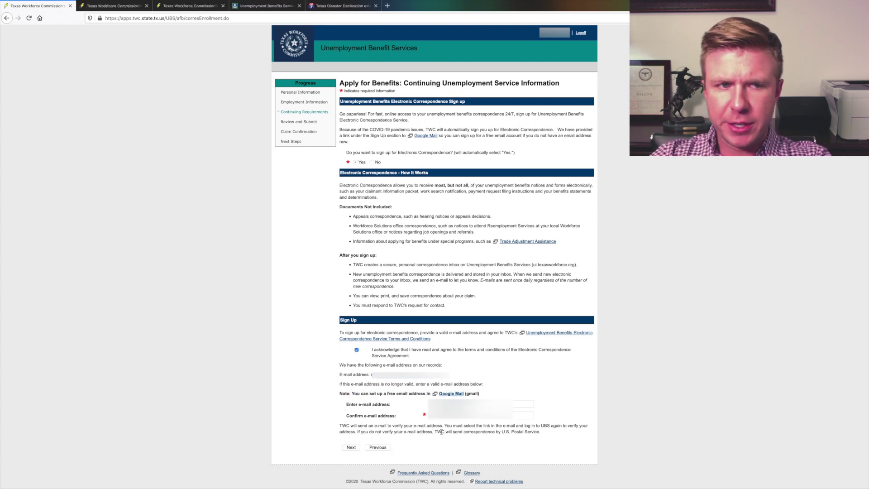
left_click_drag(446, 432, 551, 434)
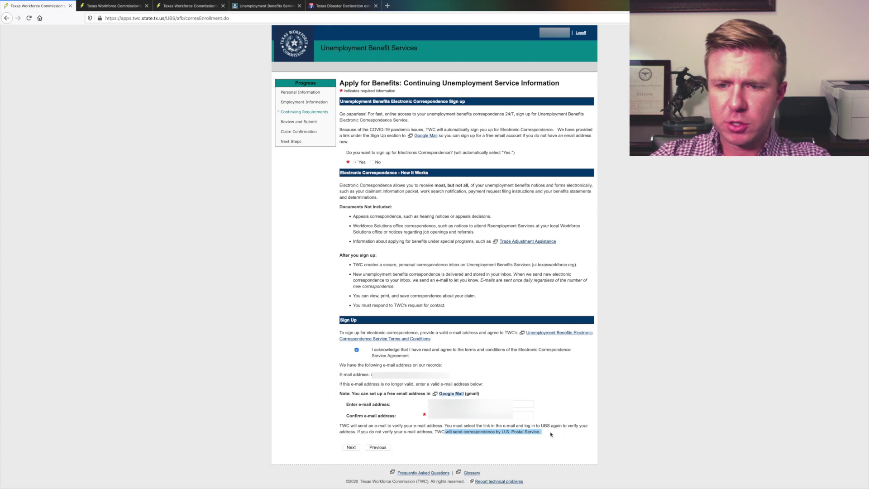
left_click(351, 447)
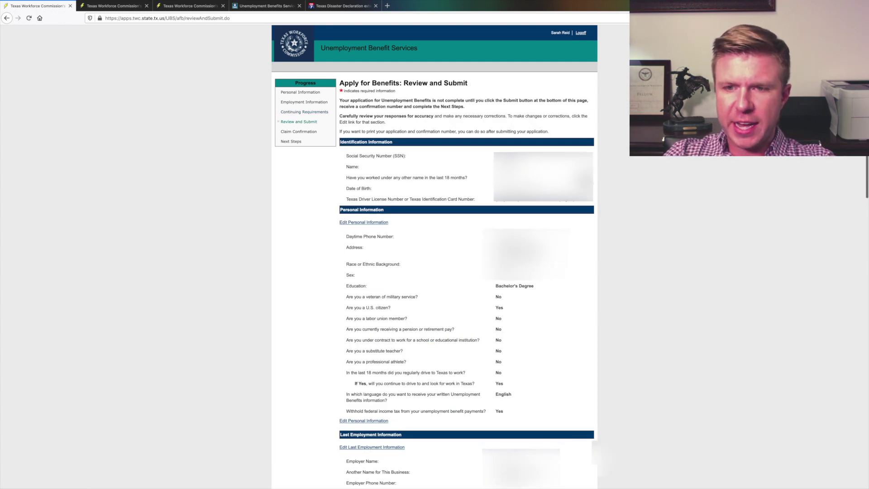
Step: Review the summary's date of birth, labor union, past job duties and last-date-worked answers
left_click_drag(346, 188, 371, 188)
left_click(469, 198)
scroll(469, 198, "down", 2)
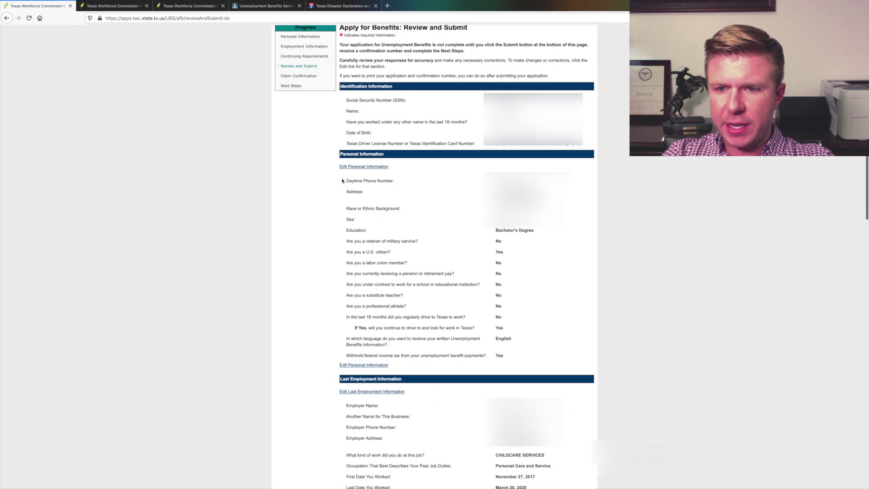
mouse_move(359, 263)
left_mouse_down()
mouse_move(408, 263)
mouse_move(349, 273)
left_mouse_up()
scroll(443, 308, "down", 5)
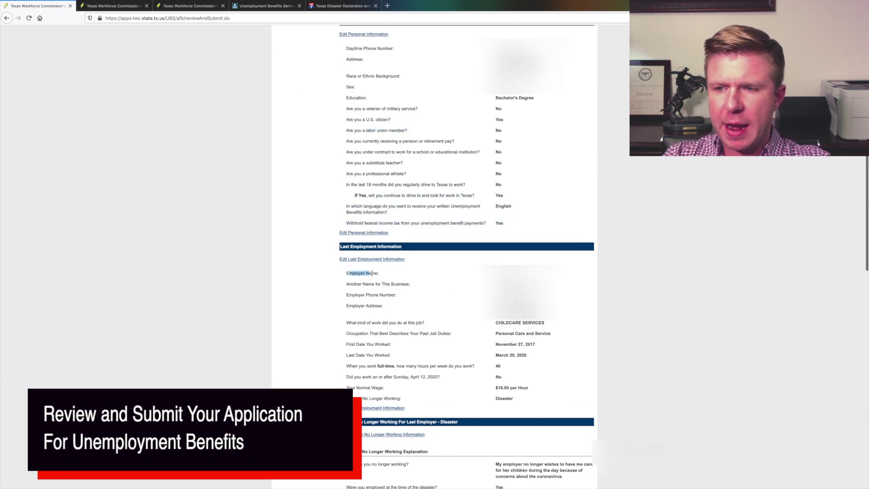
left_click(366, 302)
scroll(366, 302, "down", 1)
left_click_drag(361, 306, 552, 313)
left_click(552, 313)
left_click_drag(378, 328, 528, 328)
left_click(433, 340)
left_click_drag(437, 350, 406, 372)
left_click(407, 362)
left_click_drag(513, 371, 502, 372)
scroll(425, 318, "down", 5)
scroll(425, 318, "down", 1)
left_click_drag(437, 300, 368, 299)
Step: Review the supervisor, disaster date and payment-received answers in the summary
left_click_drag(495, 311, 562, 323)
left_click(562, 322)
left_click_drag(402, 334, 359, 345)
left_click_drag(362, 345, 442, 371)
left_click(429, 363)
left_click(442, 369)
scroll(535, 375, "down", 1)
left_click_drag(495, 355, 467, 364)
left_click_drag(348, 377, 444, 378)
left_click_drag(346, 387, 392, 388)
left_click(393, 388)
left_click_drag(496, 388, 526, 399)
left_click(526, 399)
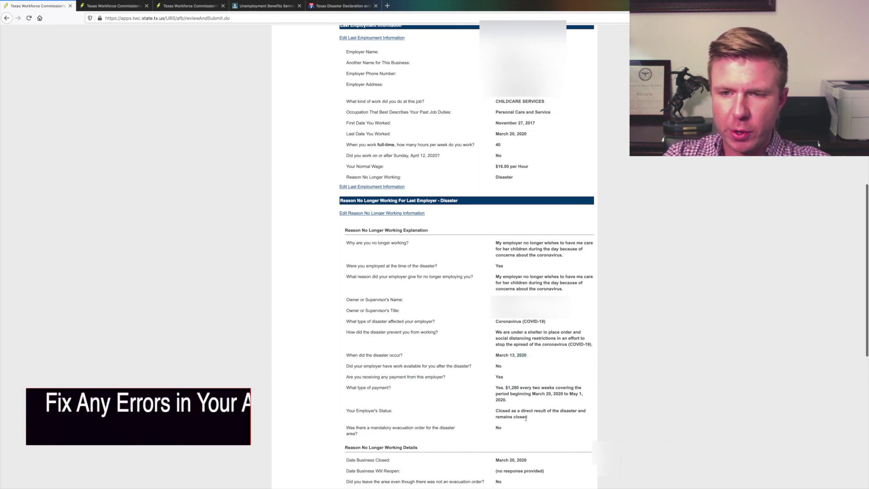
Step: Check the business-closure answers and reopen the Electronic Correspondence information for editing
scroll(520, 389, "down", 3)
left_click_drag(352, 361, 496, 372)
left_click(486, 385)
left_click_drag(351, 384, 439, 393)
left_click(438, 394)
scroll(360, 386, "down", 1)
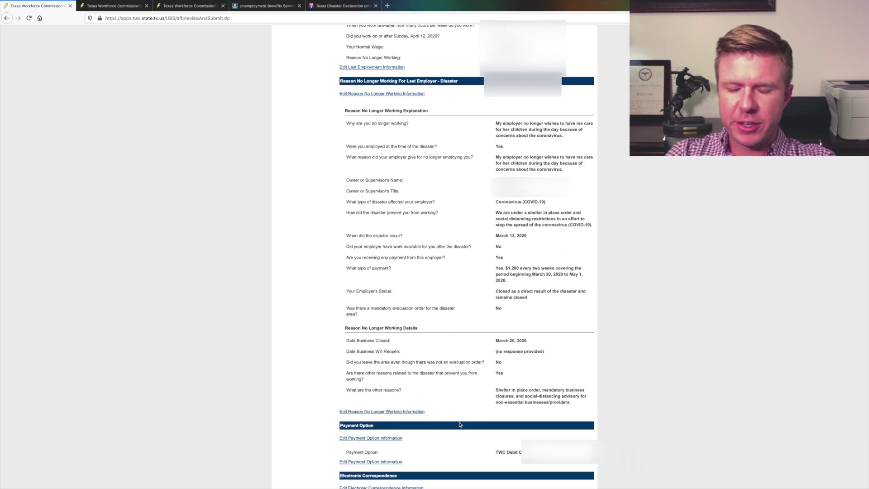
scroll(529, 353, "down", 3)
scroll(376, 362, "down", 1)
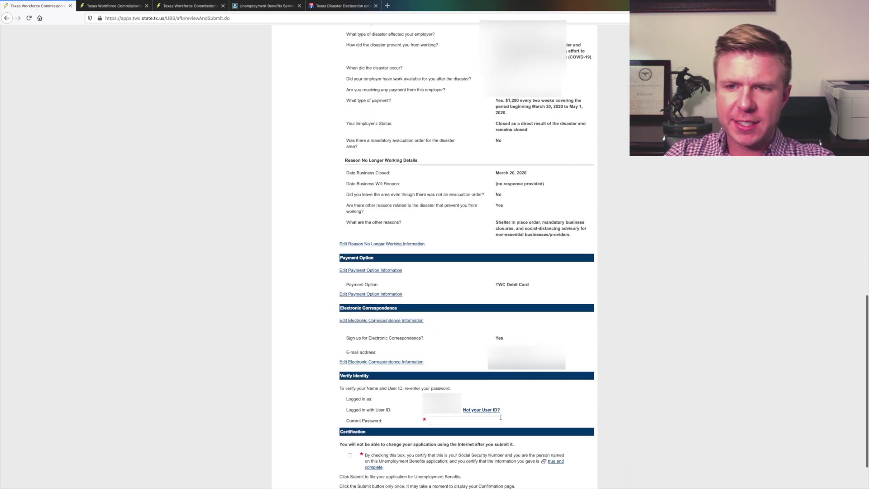
left_click(374, 361)
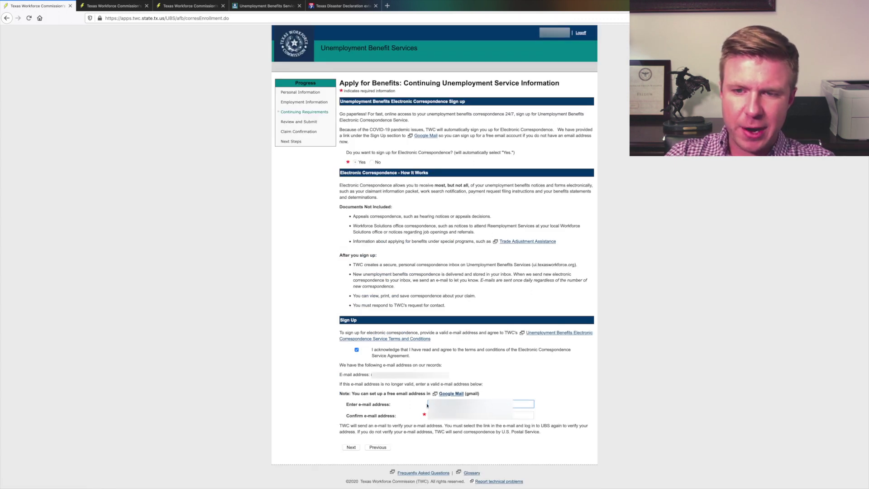
Step: Save the correspondence details, enter the account password, certify the information and submit the application
key("Return")
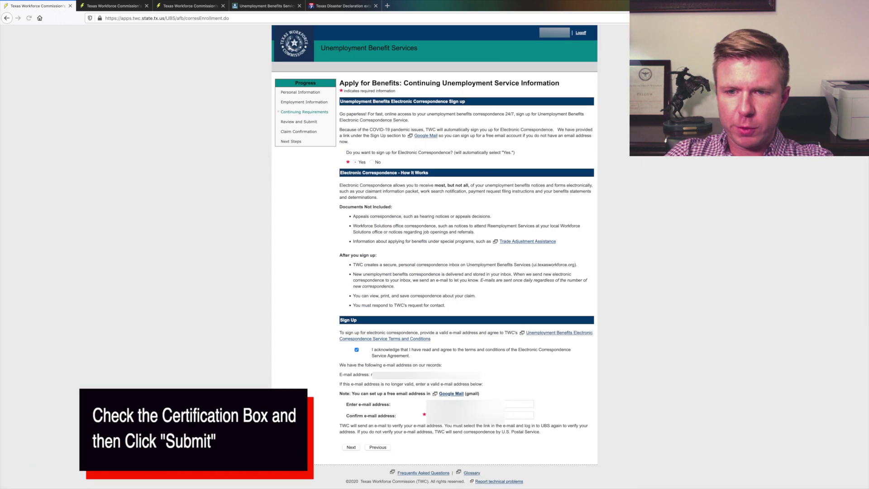
key("Tab")
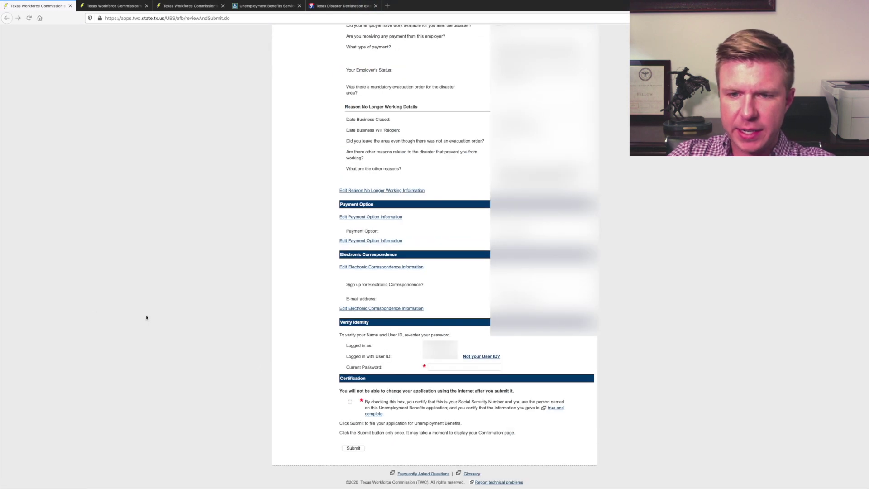
left_click(464, 367)
key("ctrl+v")
left_click(349, 401)
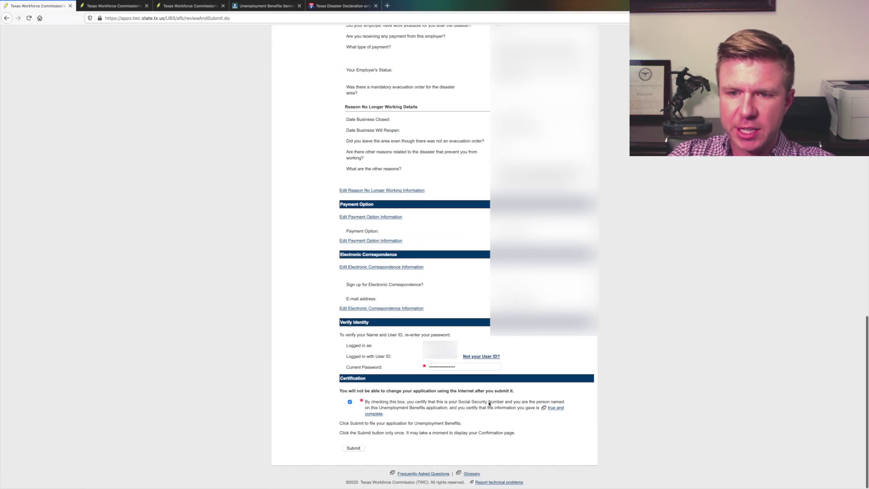
left_click(354, 448)
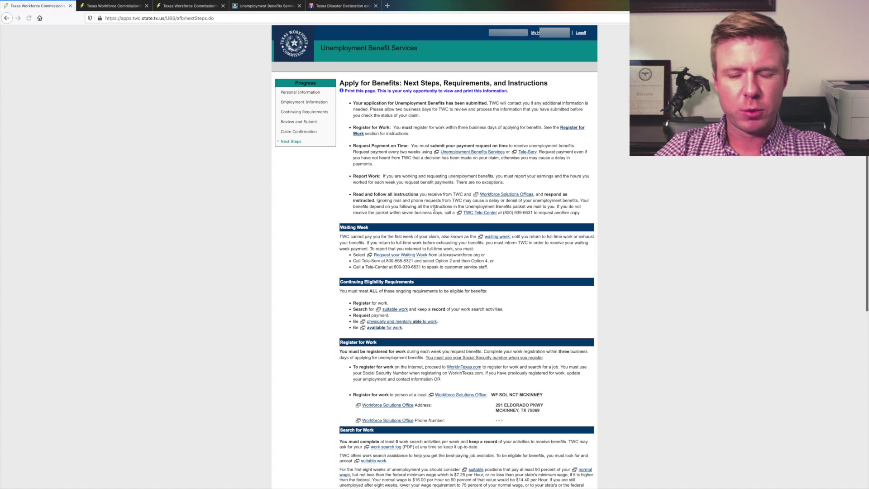
Step: Open the Firefox File menu and dismiss it without printing
left_click(44, 3)
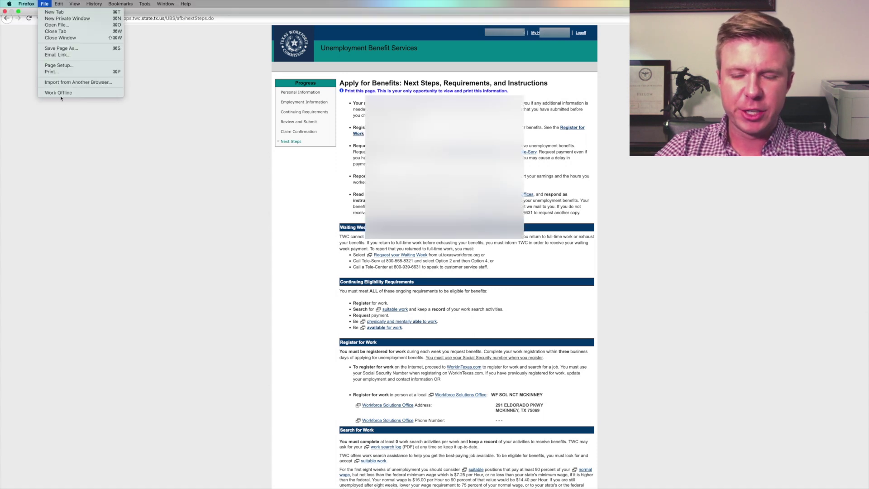
left_click(68, 72)
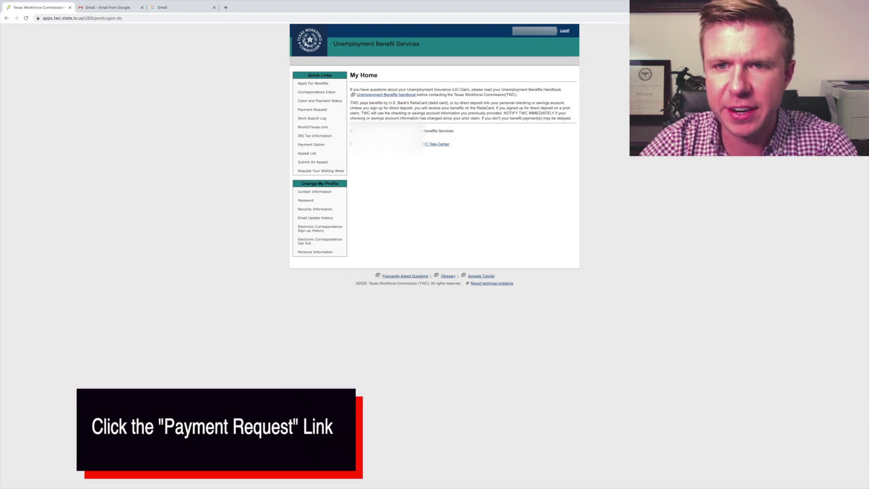
Step: Start a payment request, certify Truth in Filing, and open the earnings tutorial and true-and-complete guides in new tabs
left_click(317, 110)
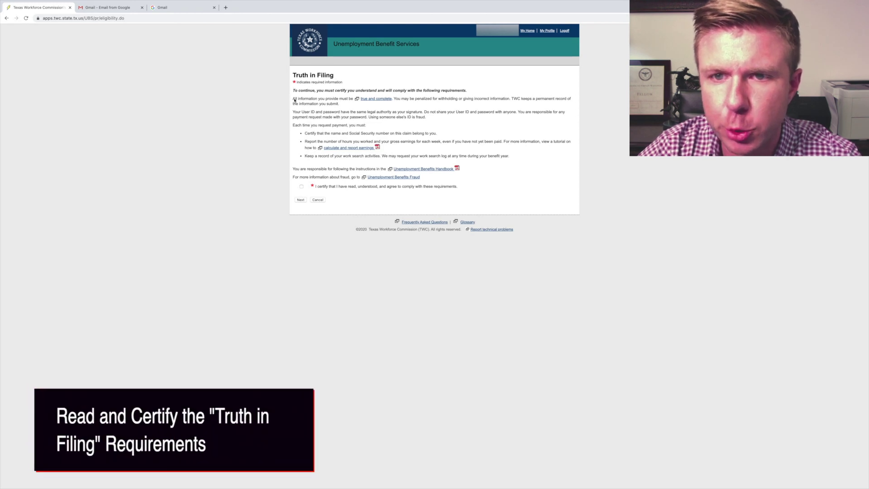
left_click(301, 186)
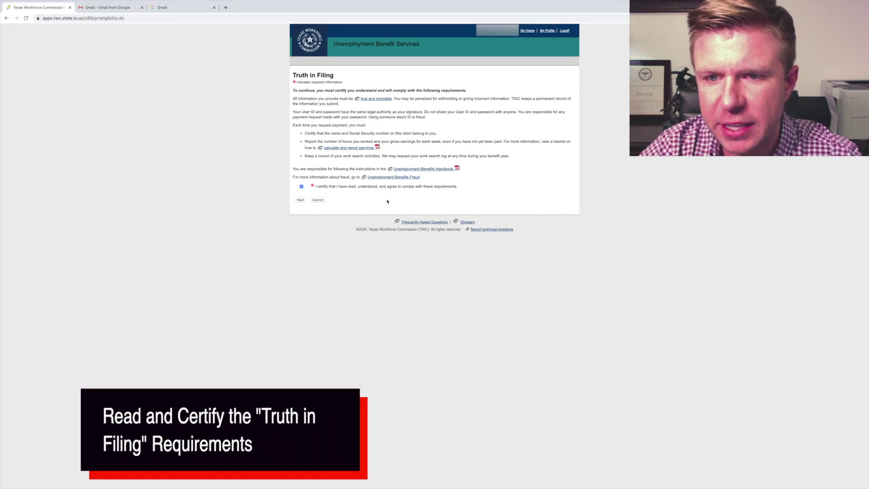
right_click(350, 148)
left_click(371, 150)
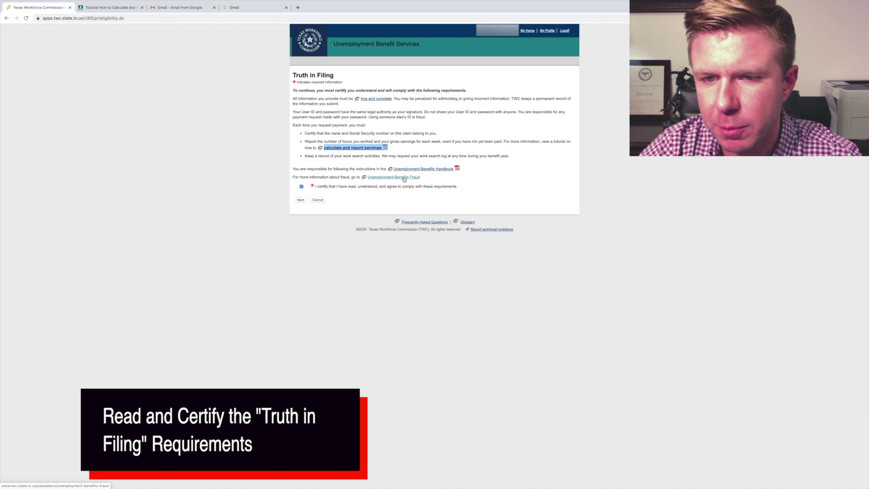
right_click(373, 98)
left_click(389, 102)
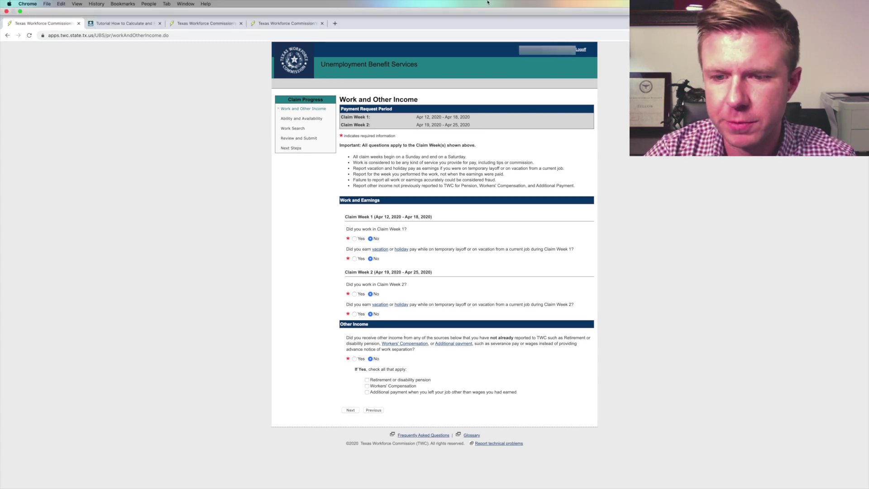
Step: Save the Work and Other Income page with No to every question and move on
left_click(351, 396)
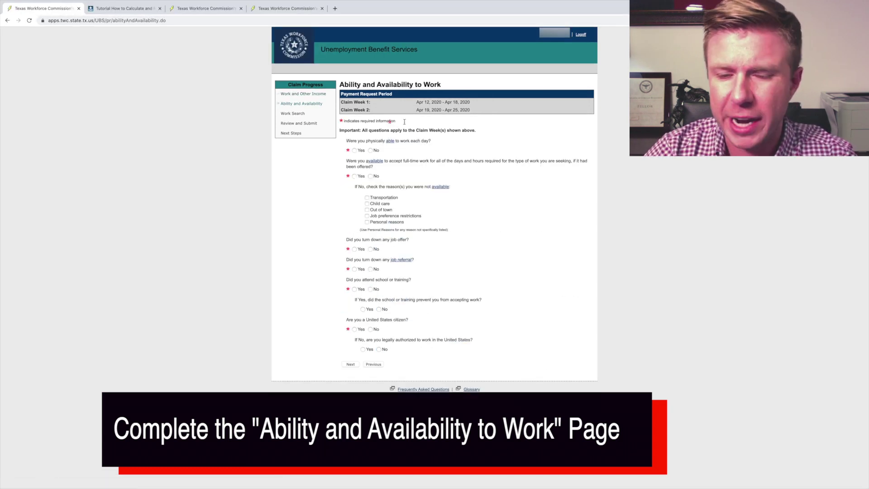
Step: Answer Yes, Yes, No, No, No, Yes to the ability and availability questions and continue
left_click(354, 150)
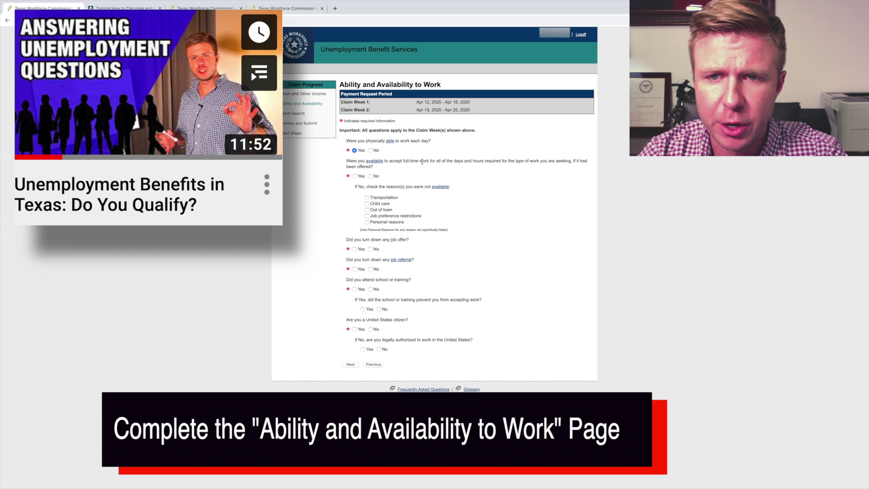
left_click(355, 176)
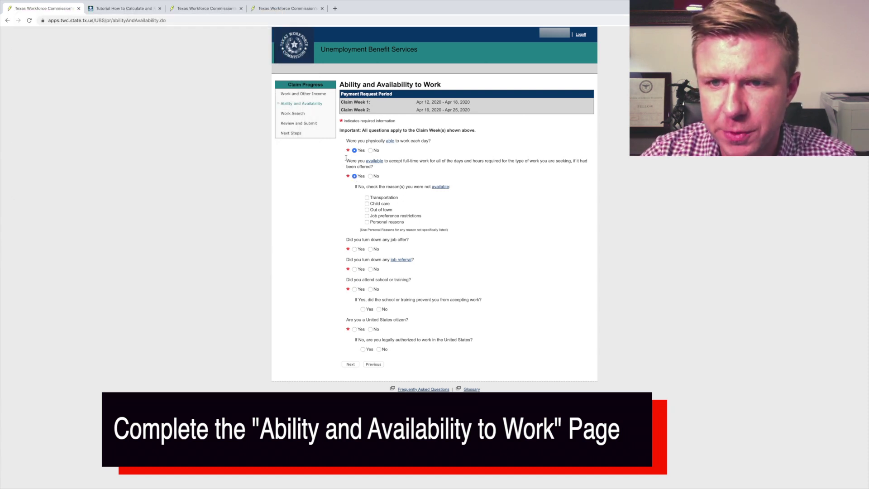
left_click(370, 249)
left_click(370, 269)
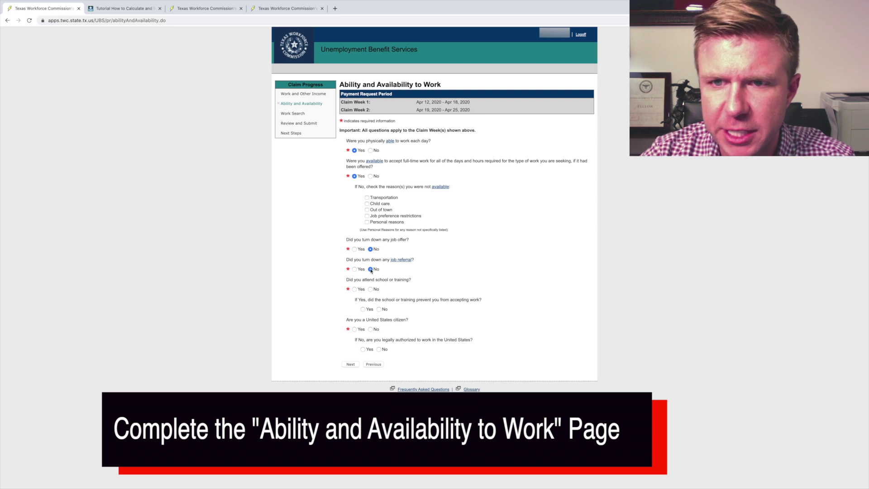
left_click(371, 289)
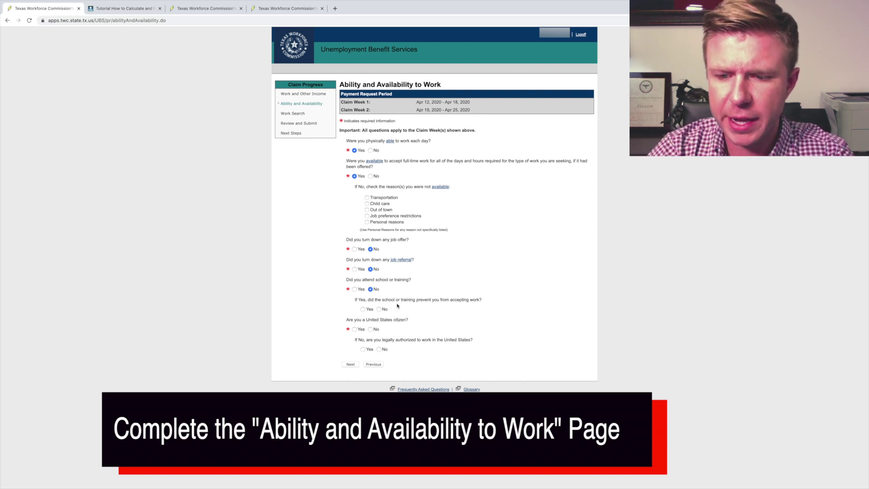
left_click(355, 329)
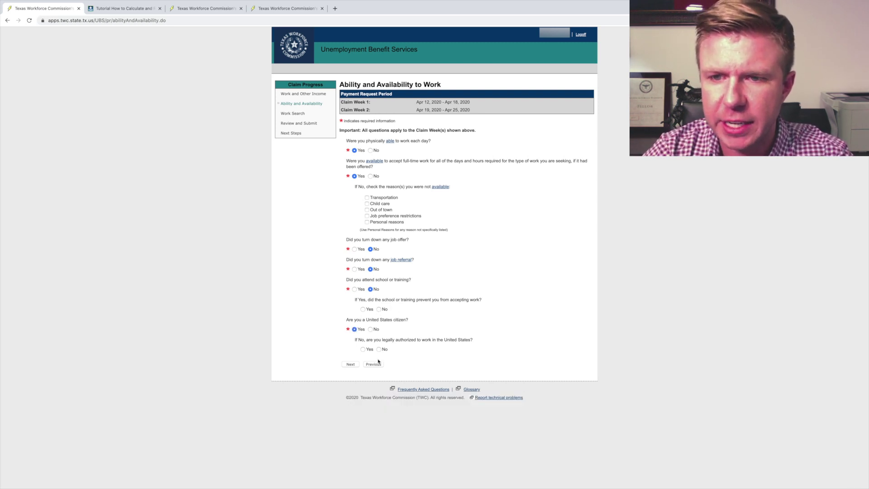
left_click(350, 364)
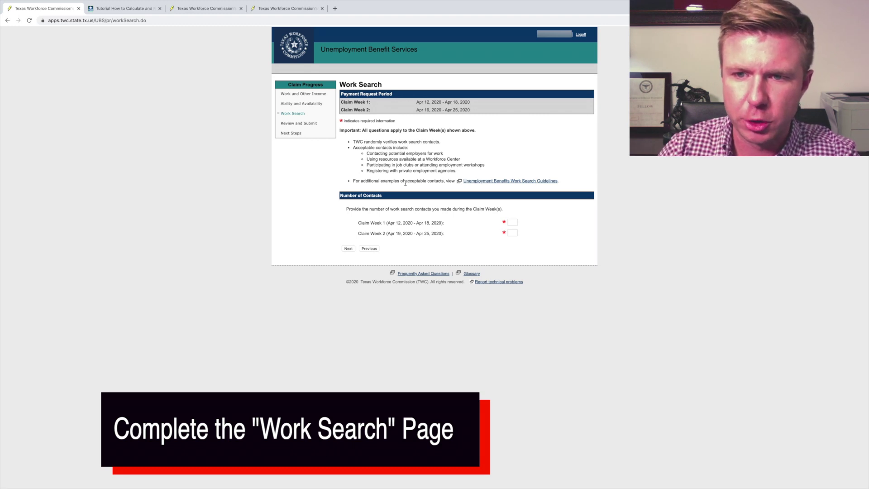
Step: Enter 0 work search contacts for the claim weeks and continue to review
left_click(511, 222)
type("0")
left_click(512, 233)
left_click(348, 248)
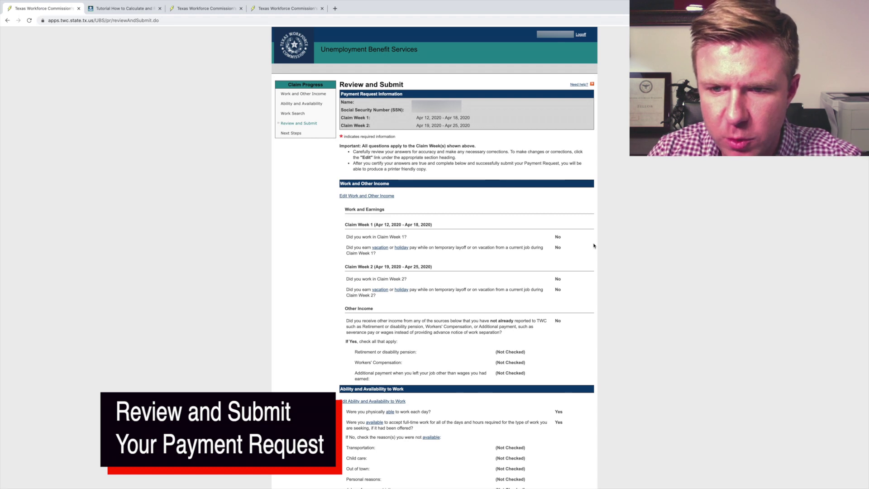
Step: Certify the claim information as true and submit the payment request
scroll(402, 305, "down", 6)
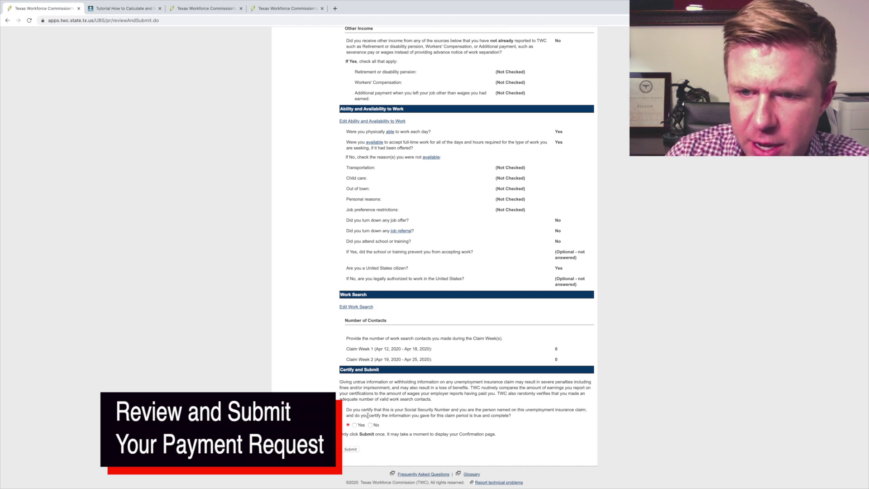
left_click(355, 425)
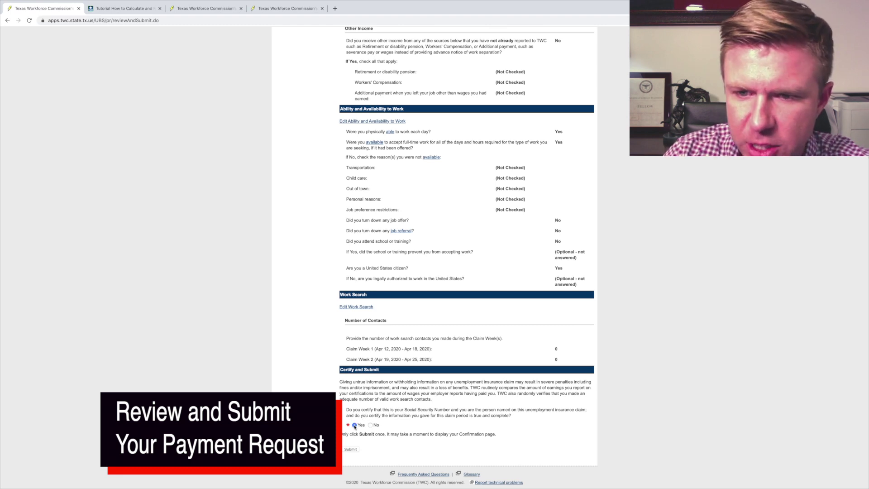
left_click(351, 449)
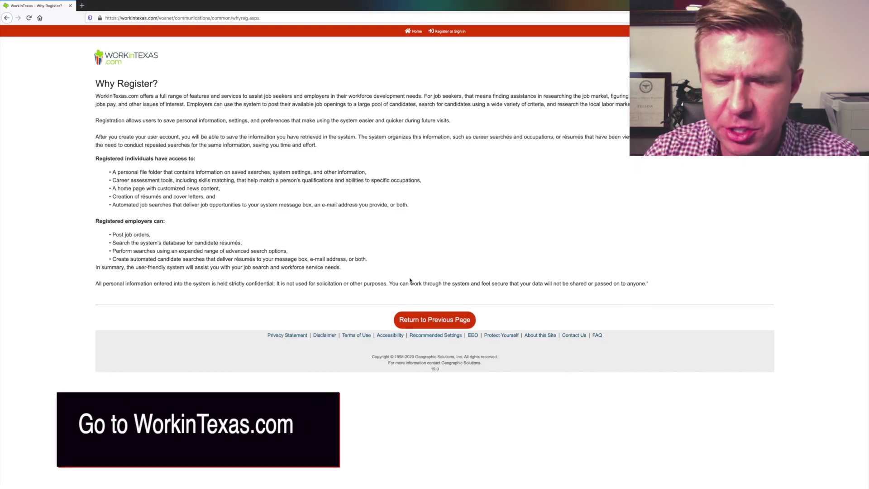
Step: Go from the Why Register? page to the Login and Register page
left_click(450, 33)
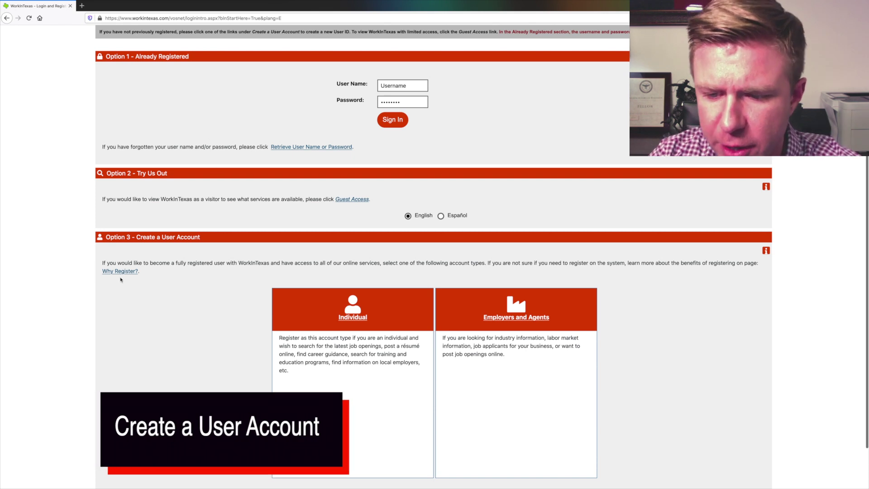
Step: Start an Individual account registration, accepting the Equal Opportunity notice and the Privacy Agreement
left_click(355, 319)
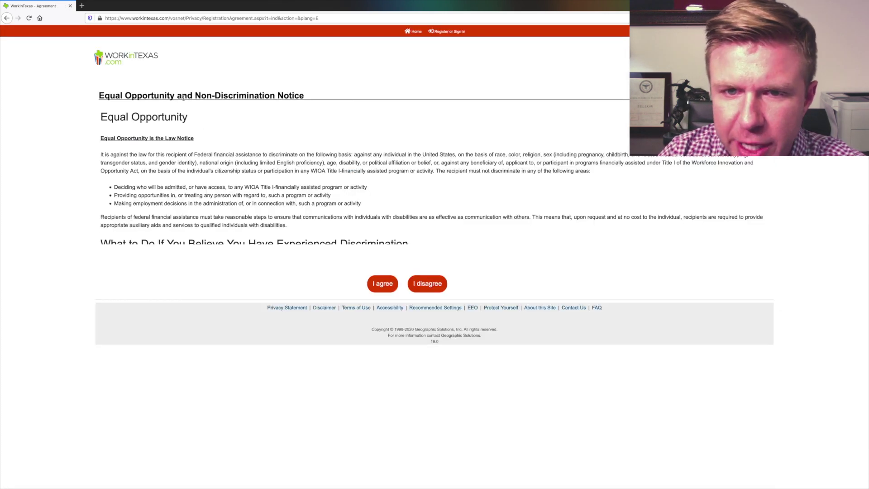
scroll(194, 154, "down", 10)
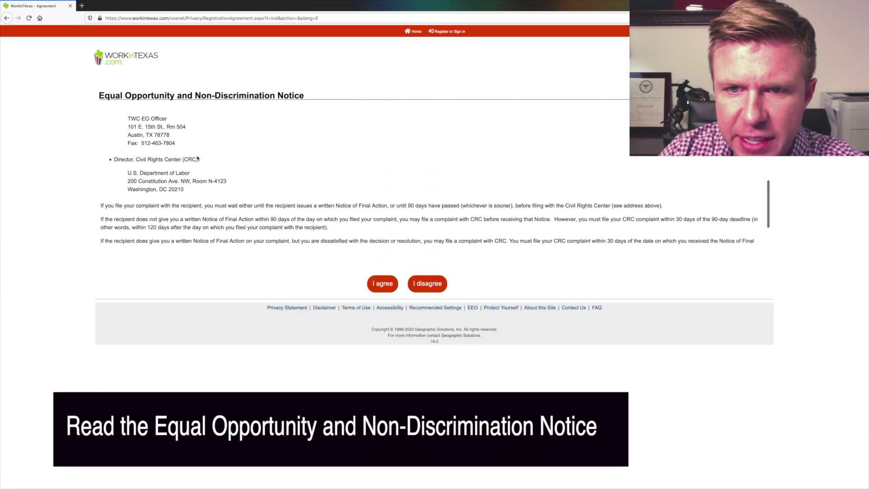
scroll(197, 159, "down", 2)
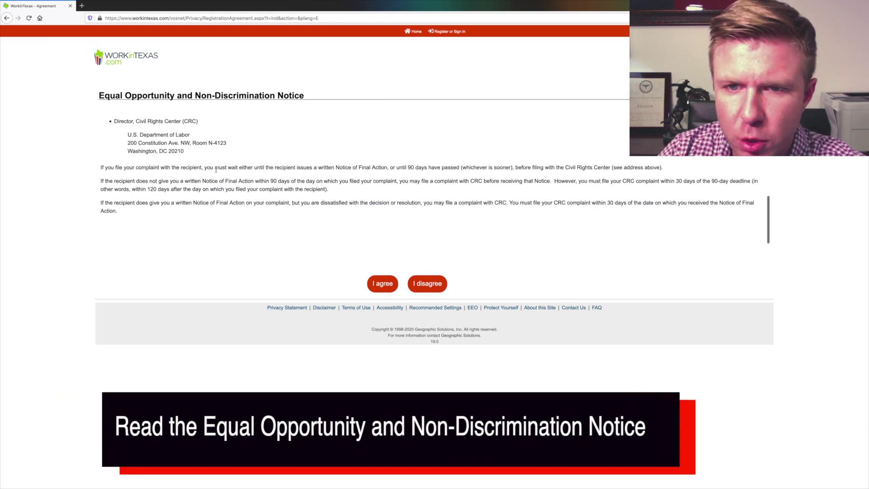
left_click(379, 284)
scroll(118, 121, "down", 5)
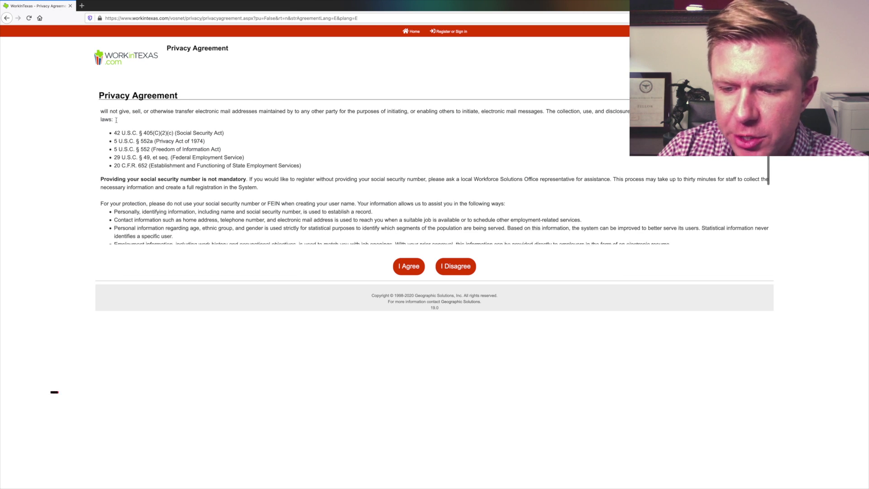
scroll(123, 125, "down", 2)
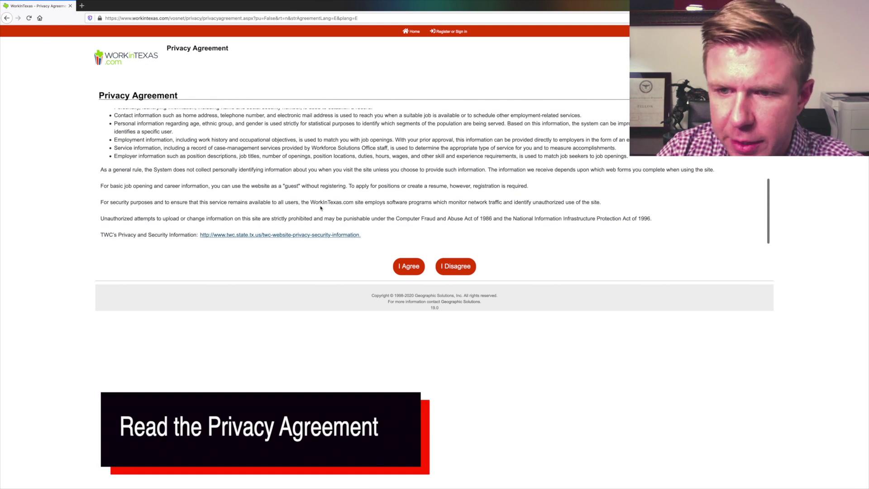
left_click(408, 266)
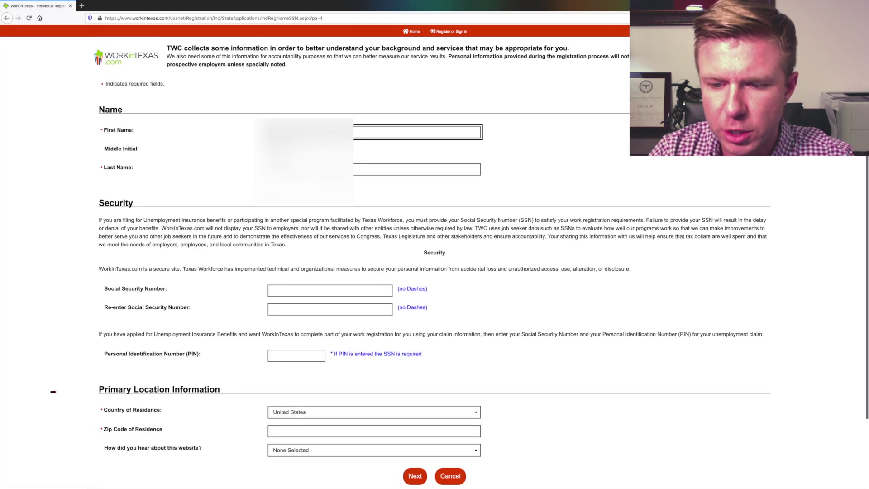
Step: Enter and confirm the Social Security Number, fill in PIN and zip code, leave referral as None Selected
key("Tab")
key("Tab")
left_click(300, 290)
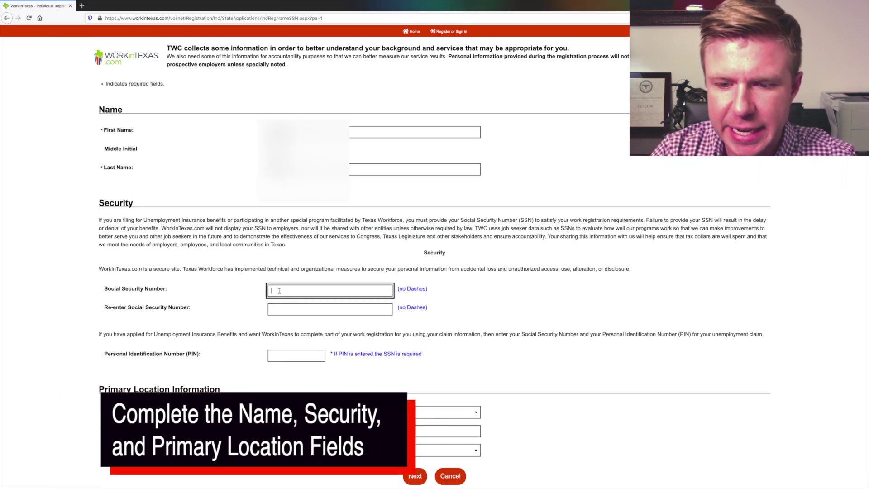
type("1")
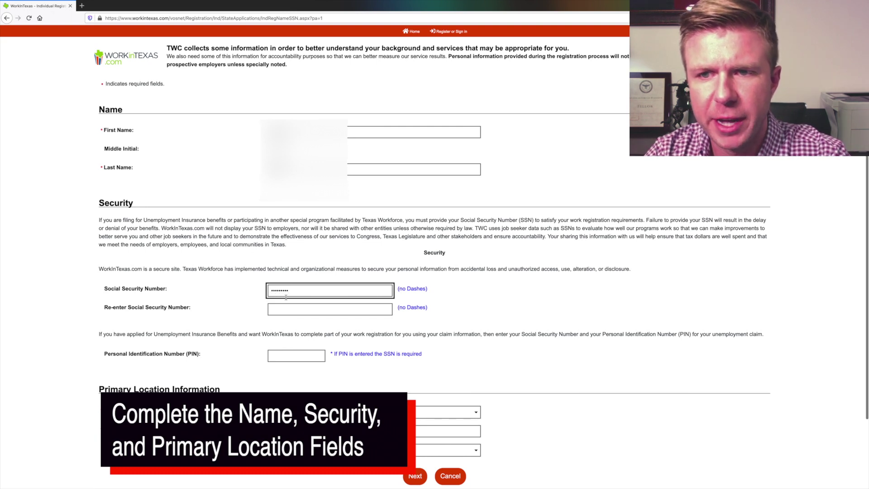
left_click(281, 305)
type("123456789")
key("Tab")
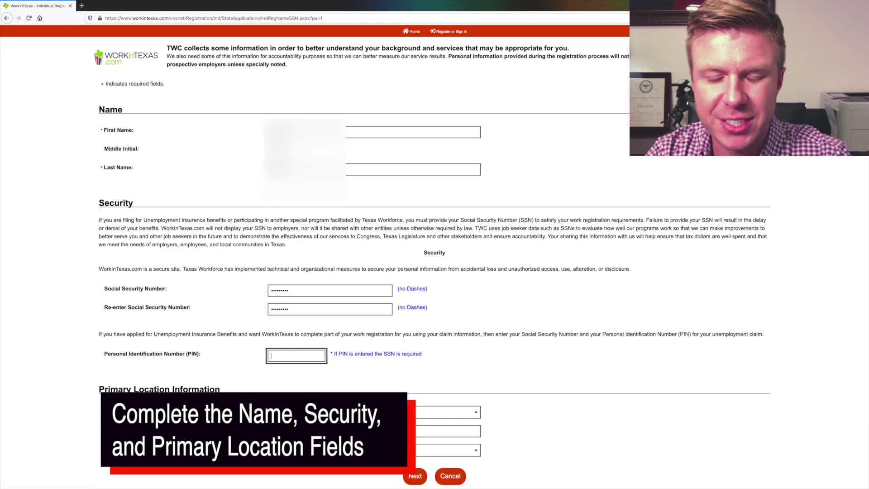
scroll(307, 313, "down", 2)
key("Tab")
key("Tab")
type("12345")
left_click(307, 372)
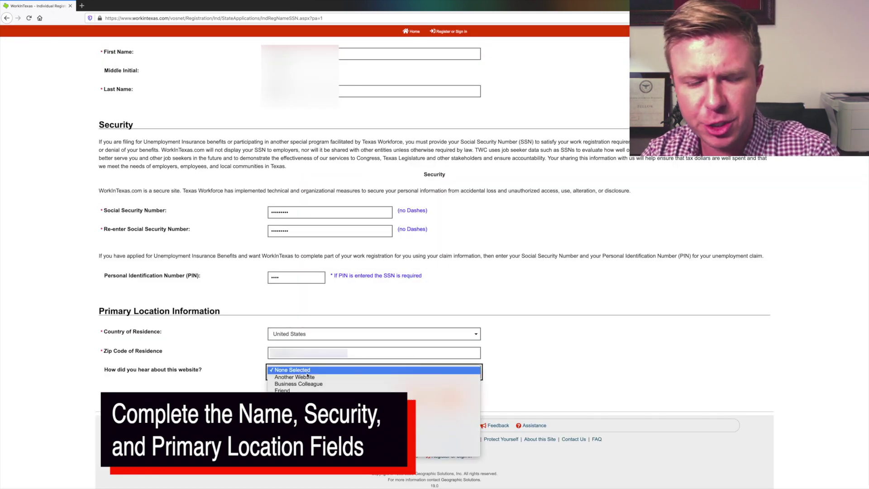
left_click(359, 374)
left_click(413, 398)
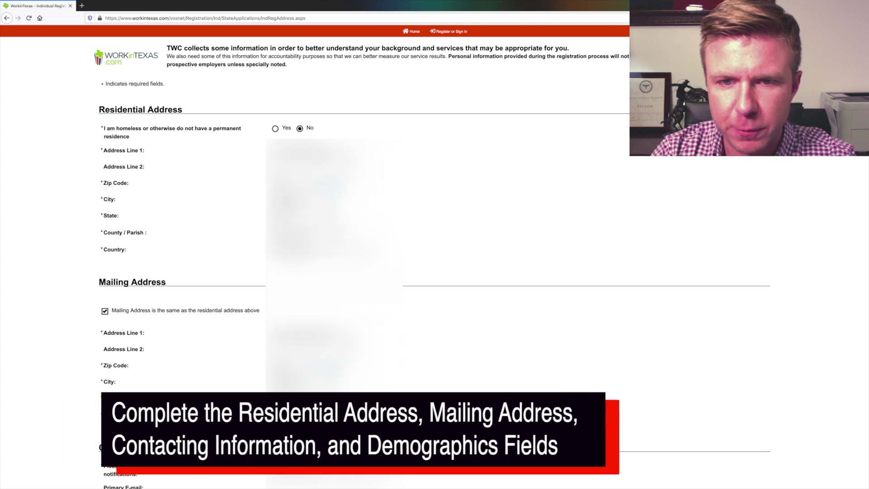
Step: Complete the address, contact and demographic details and create the login
scroll(185, 313, "down", 2)
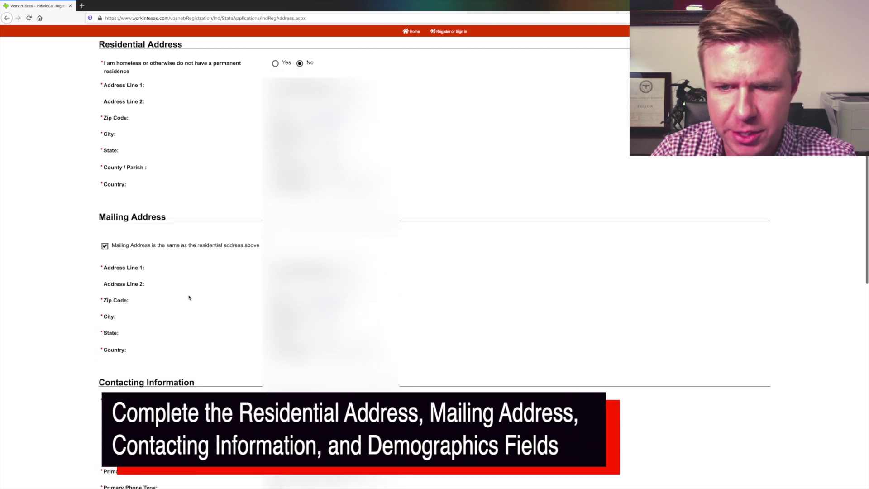
scroll(184, 314, "down", 3)
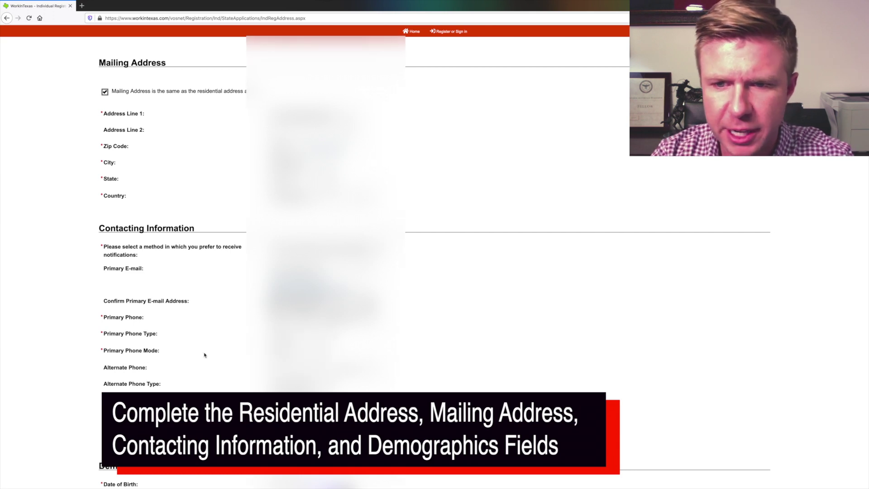
scroll(316, 226, "down", 4)
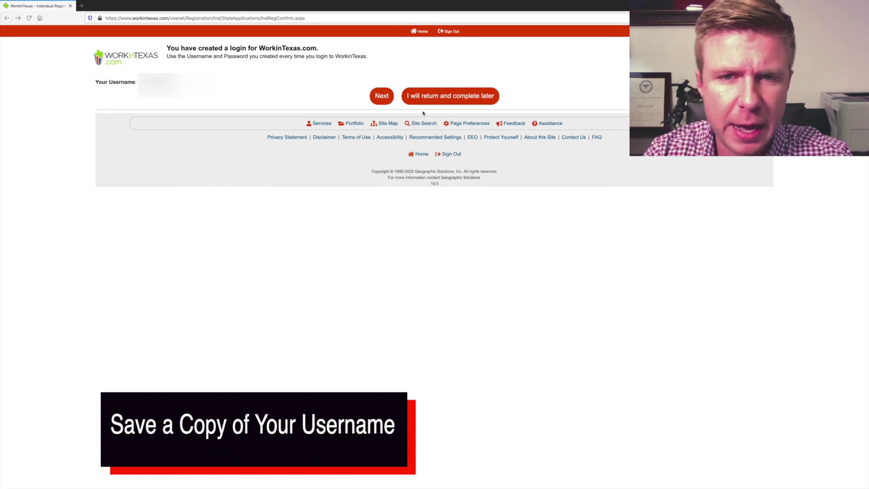
left_click(381, 96)
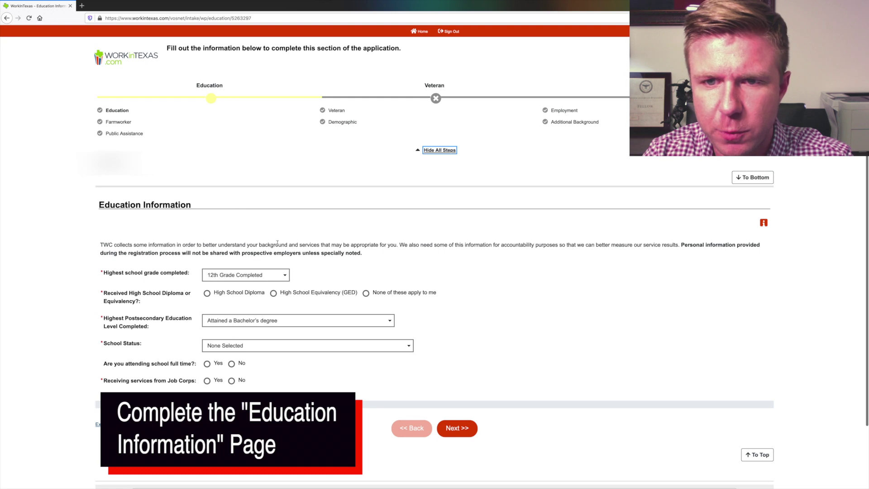
Step: Set education to High School Diploma, status graduate not attending, Job Corps No, and continue
left_click_drag(412, 245, 634, 244)
left_click_drag(369, 254, 142, 253)
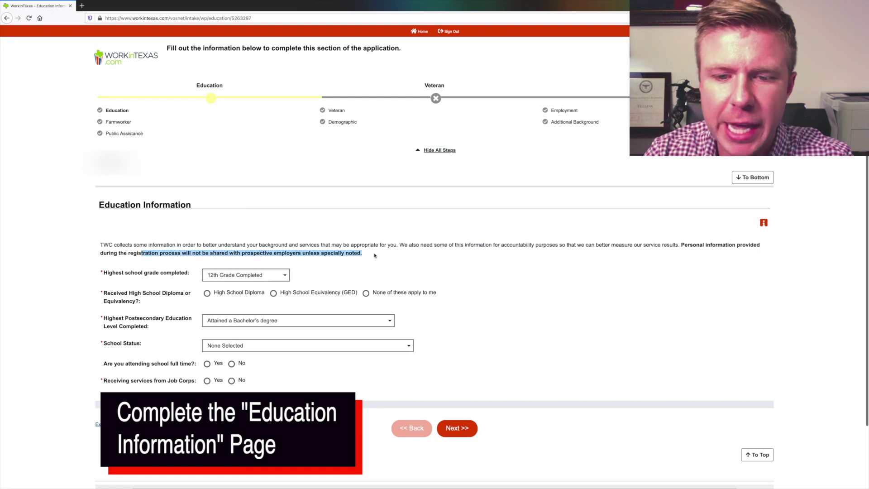
left_click(241, 274)
left_click(241, 274)
left_click(207, 294)
left_click(226, 345)
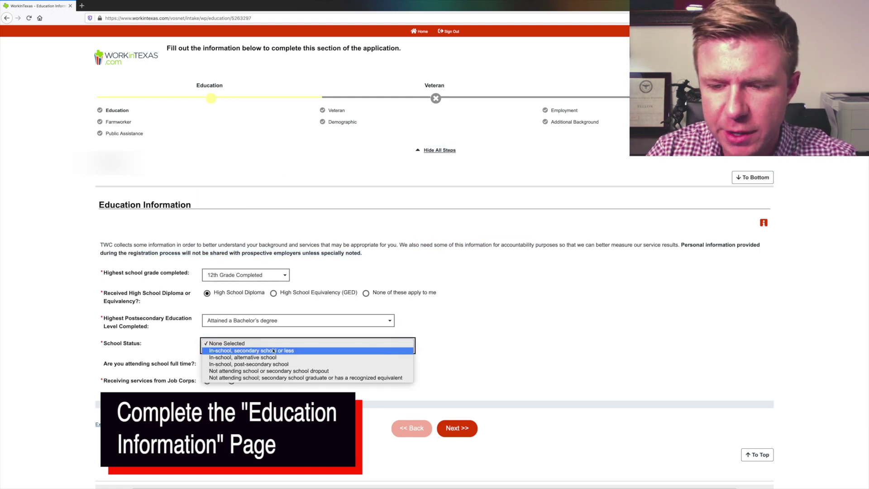
left_click(236, 378)
left_click(232, 380)
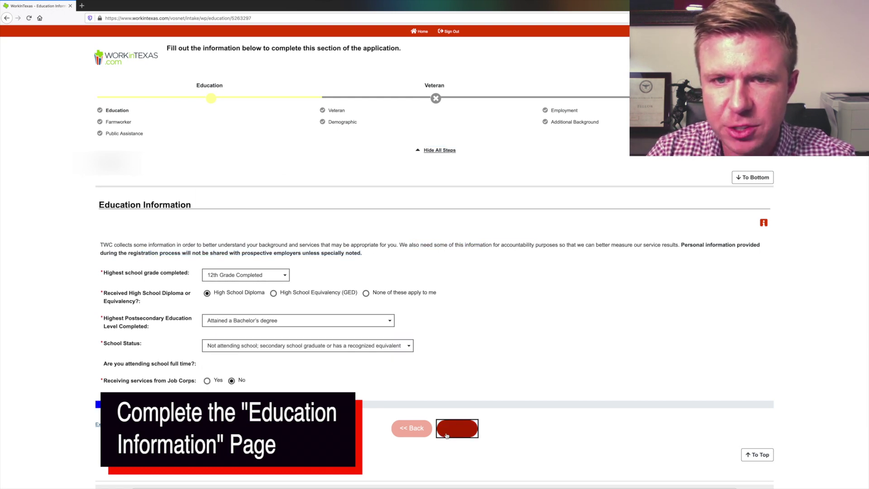
left_click(454, 429)
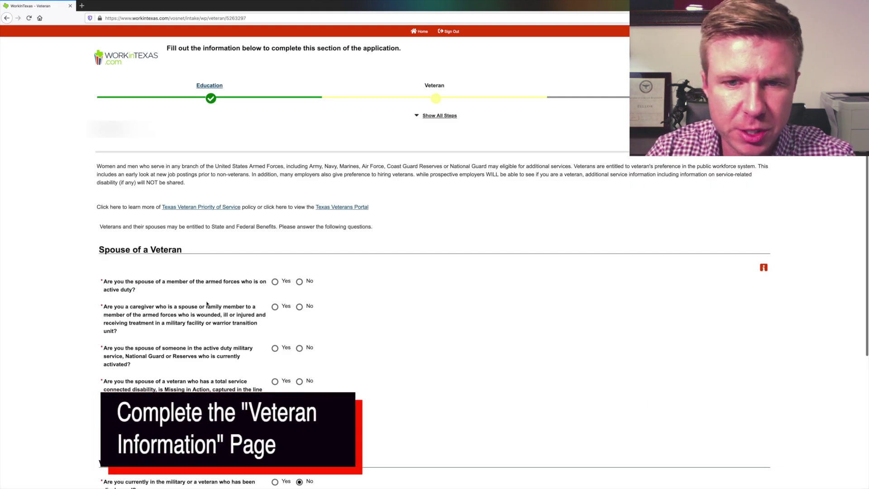
Step: Answer No to every veteran and spouse-of-veteran question and save the Veteran page
scroll(222, 316, "down", 3)
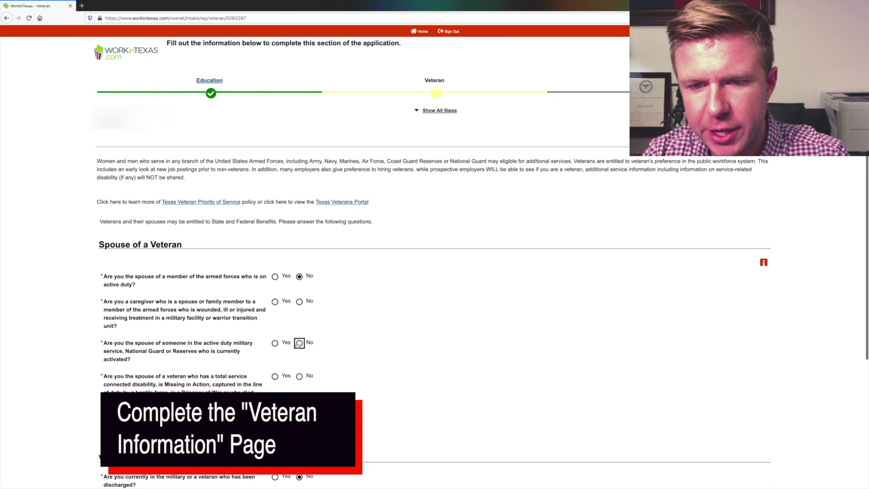
left_click(299, 288)
left_click(299, 248)
left_click(299, 322)
left_click(302, 366)
scroll(302, 365, "down", 5)
left_click(456, 406)
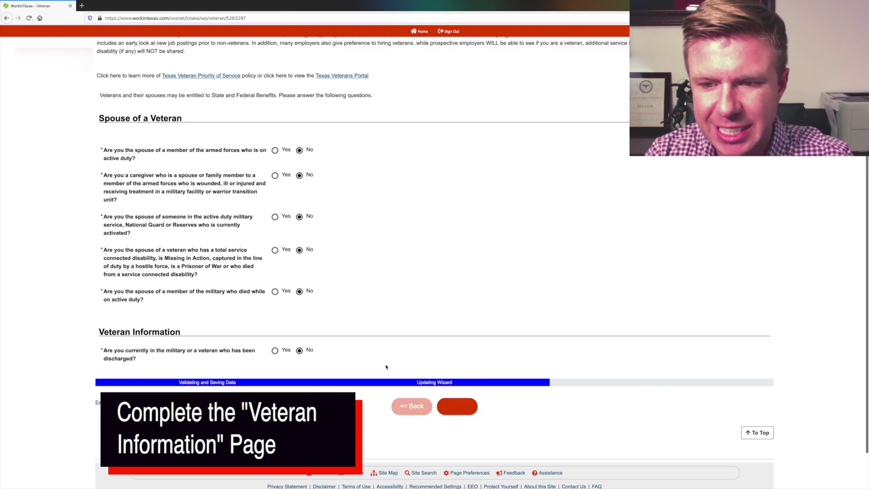
left_click(235, 239)
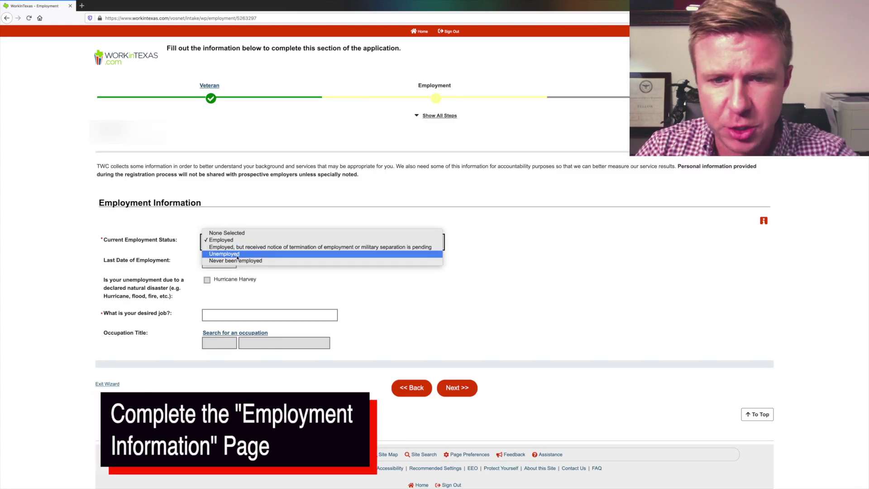
Step: Record employment status as Unemployed since 03/20/2020, seeking Childcare Workers, and submit the page
left_click(237, 255)
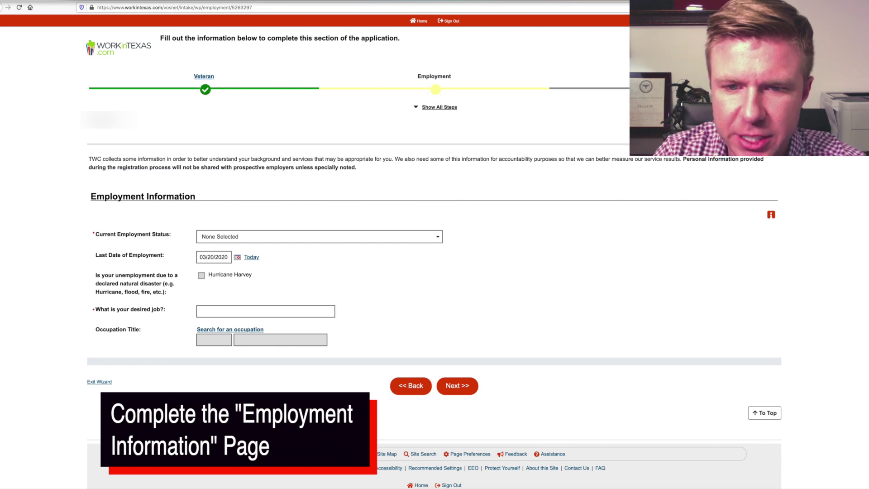
left_click(319, 236)
left_click(268, 253)
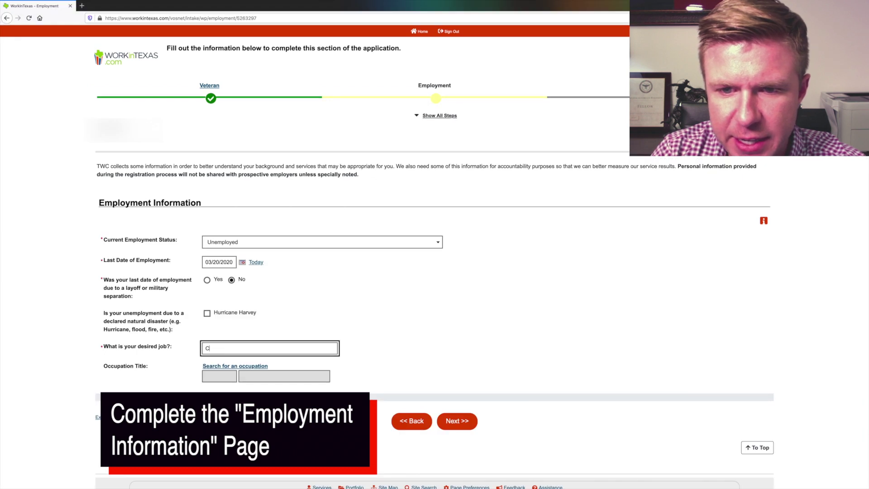
type("Childcare")
left_click(265, 375)
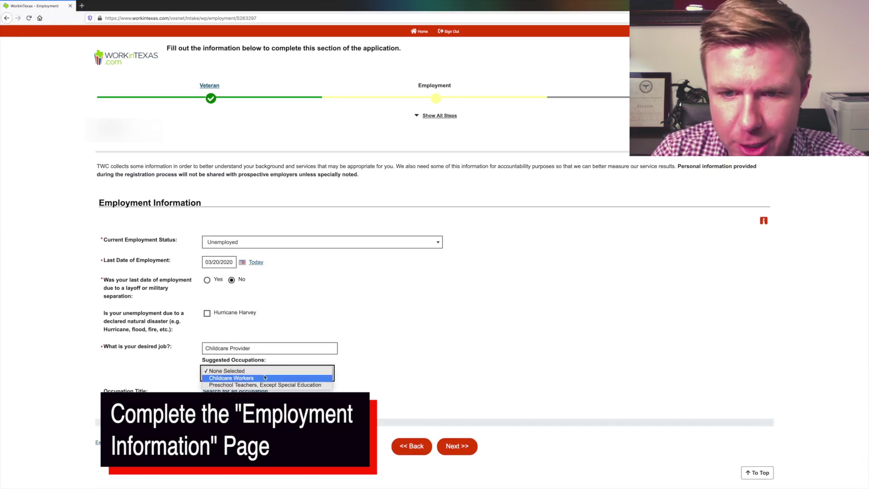
left_click(321, 379)
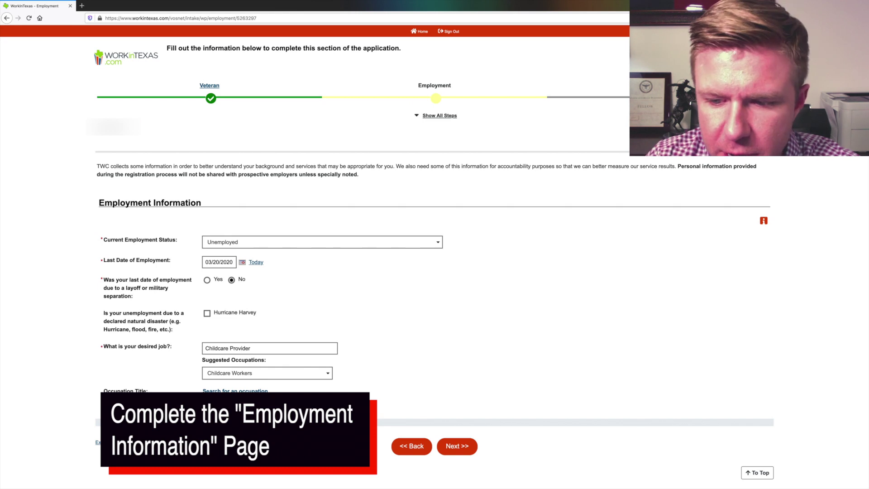
left_click(457, 446)
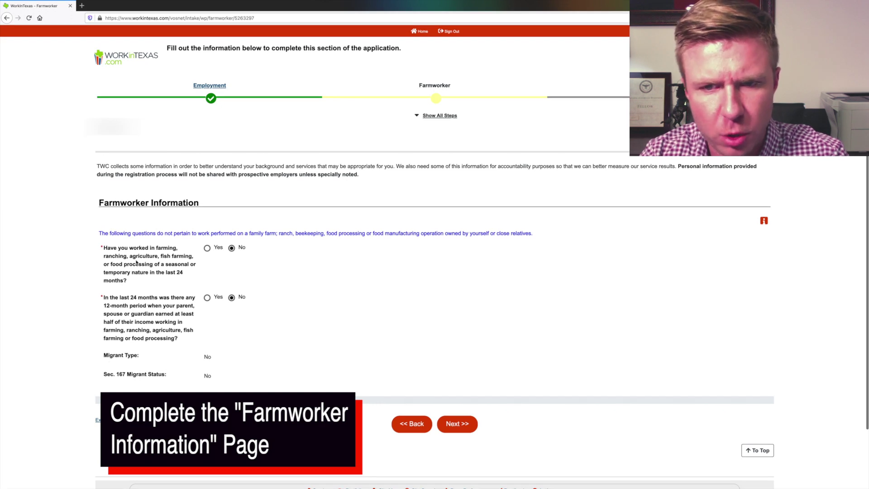
Step: Submit the farmworker answers, then answer No to the disability and Hispanic or Latino questions
left_click(456, 423)
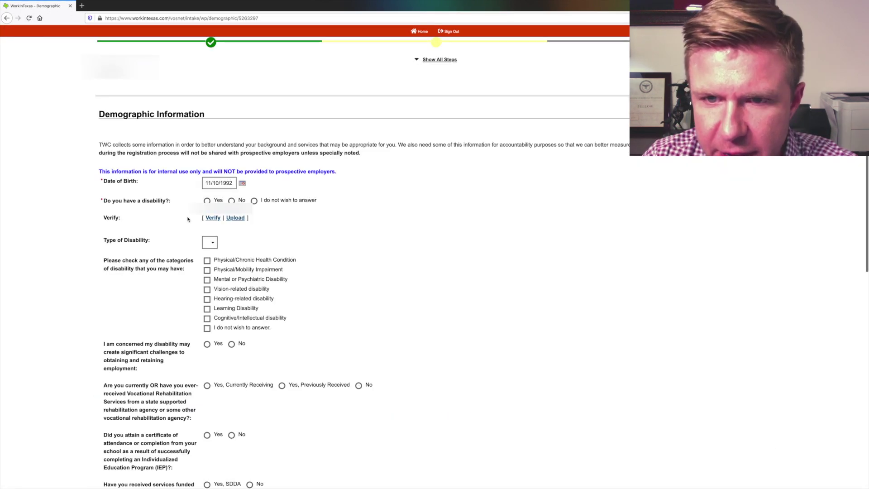
left_click(231, 200)
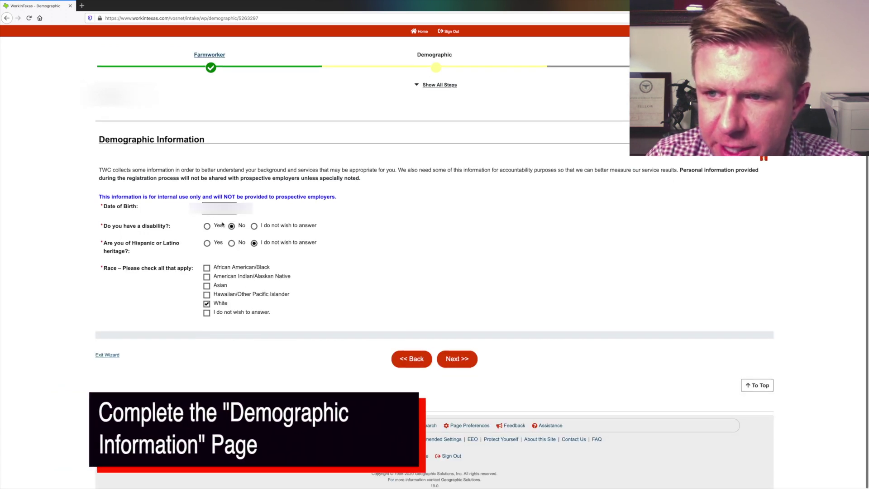
left_click(231, 243)
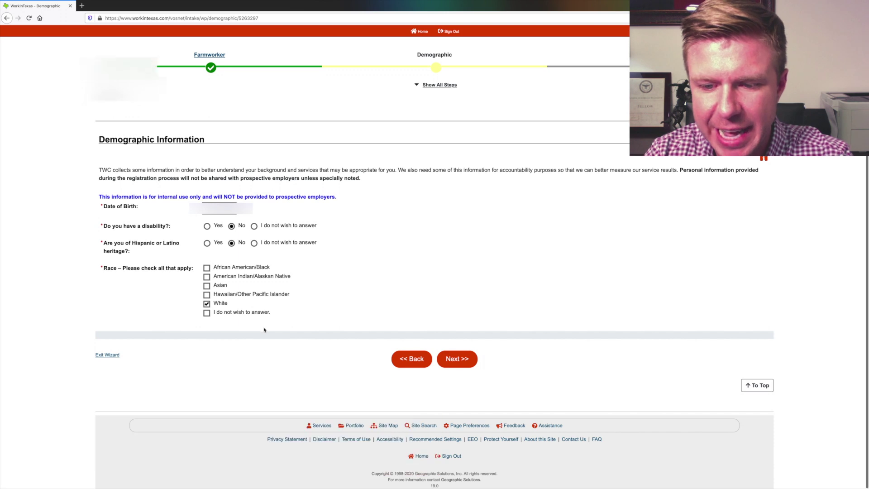
left_click(455, 359)
Step: Answer No to every employment-barrier question, including the conviction dropdown
scroll(287, 302, "down", 2)
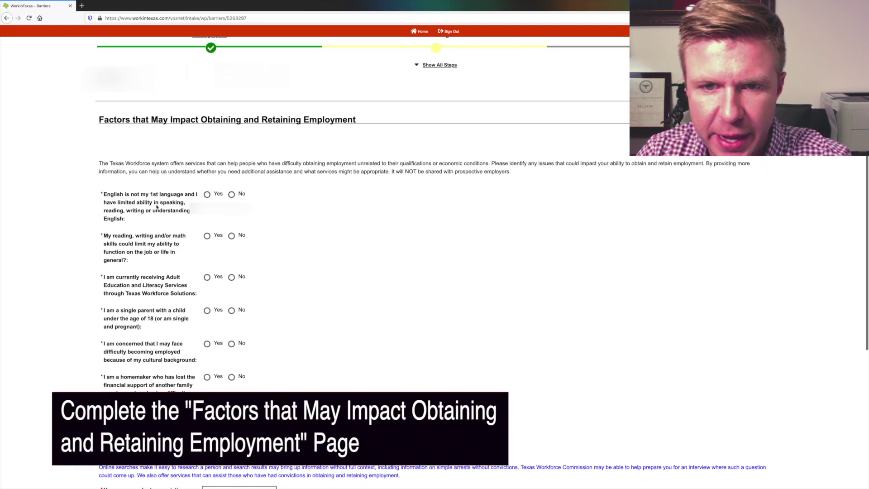
left_click(231, 194)
left_click(231, 235)
left_click(232, 277)
scroll(122, 307, "down", 1)
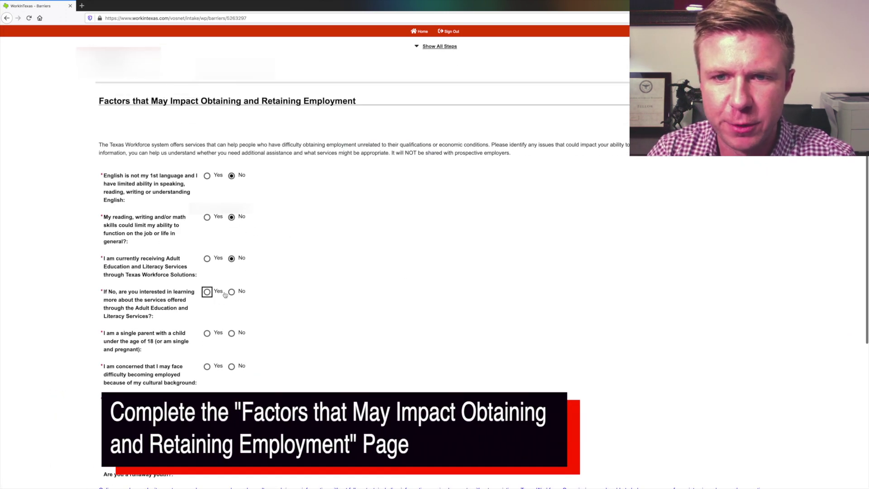
left_click(231, 333)
left_click(231, 366)
scroll(232, 366, "down", 1)
left_click(231, 364)
scroll(231, 364, "down", 3)
scroll(232, 364, "down", 3)
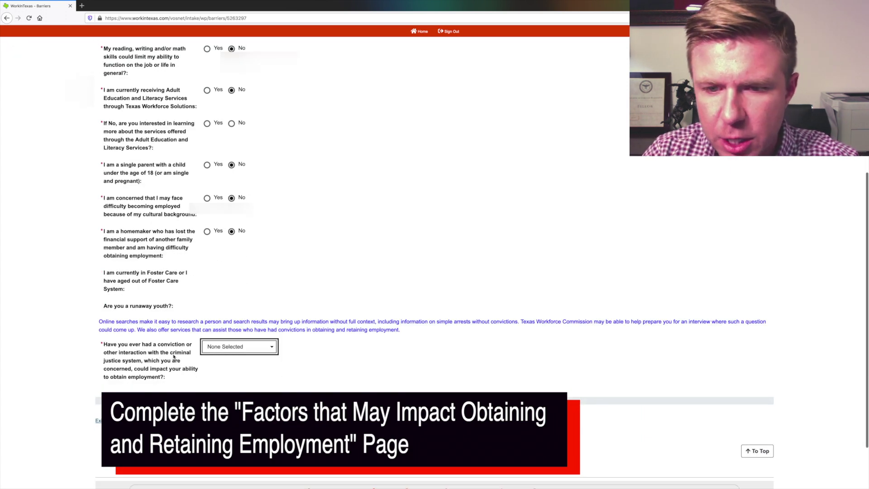
left_click(252, 351)
left_click(223, 372)
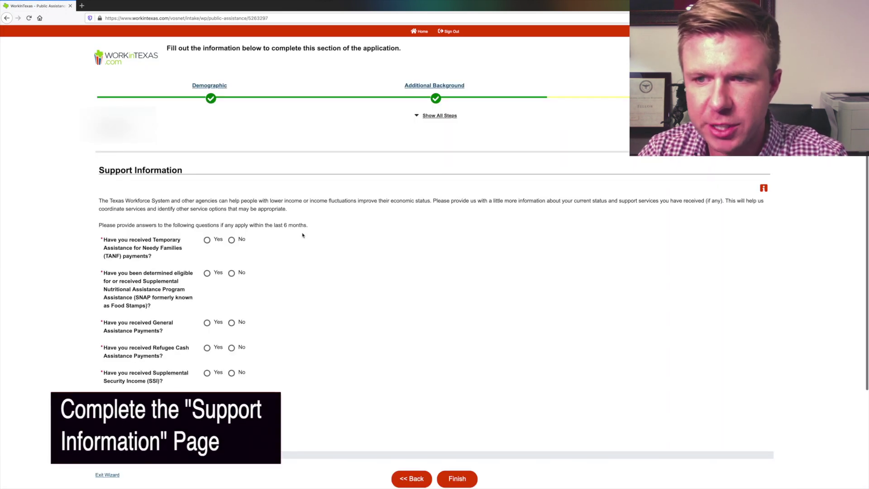
Step: Answer No to the TANF, SNAP, General Assistance, Refugee Cash, SSI and school lunch questions
left_click(231, 236)
scroll(233, 240, "down", 1)
left_click(231, 247)
left_click(231, 296)
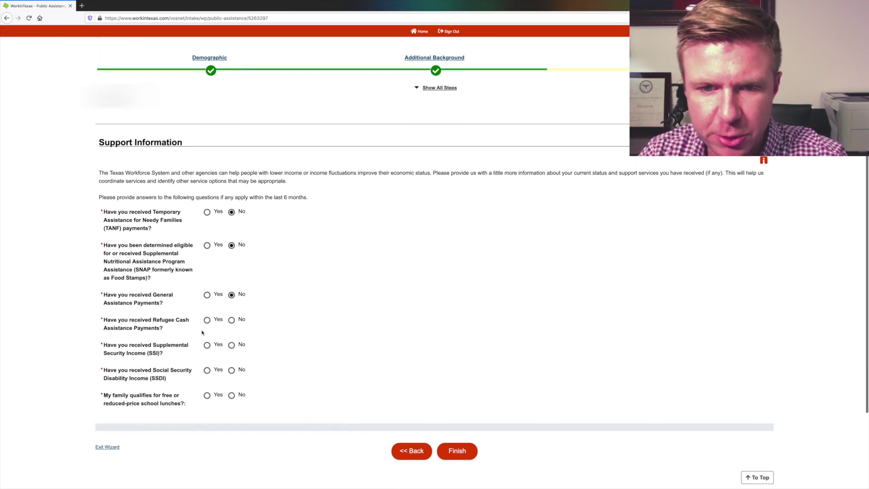
scroll(231, 294, "down", 2)
left_click(231, 267)
left_click(231, 291)
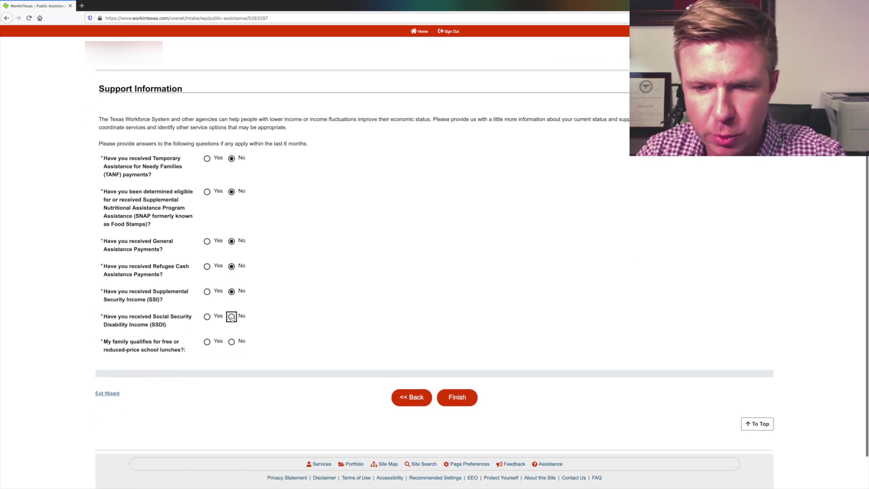
left_click(231, 342)
left_click(466, 398)
Step: Answer the missed SSDI question No, finish the application, and go to the Résumé Builder
left_click(231, 277)
left_click(457, 380)
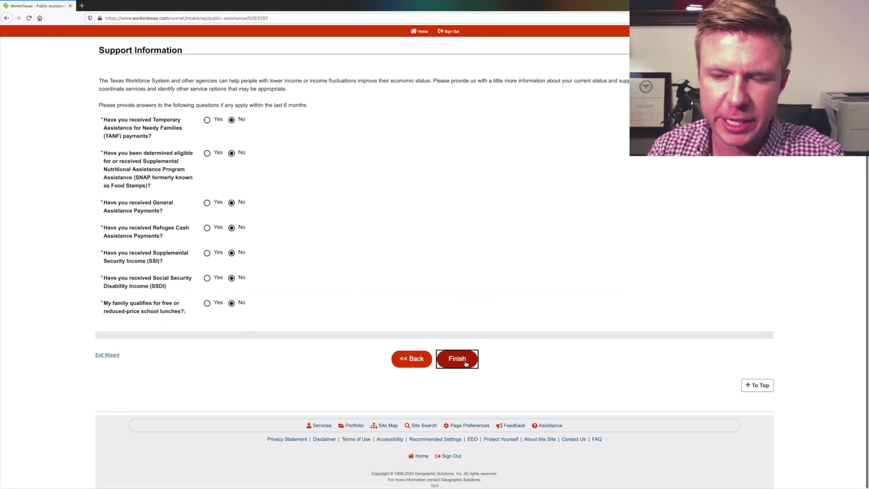
left_click(464, 364)
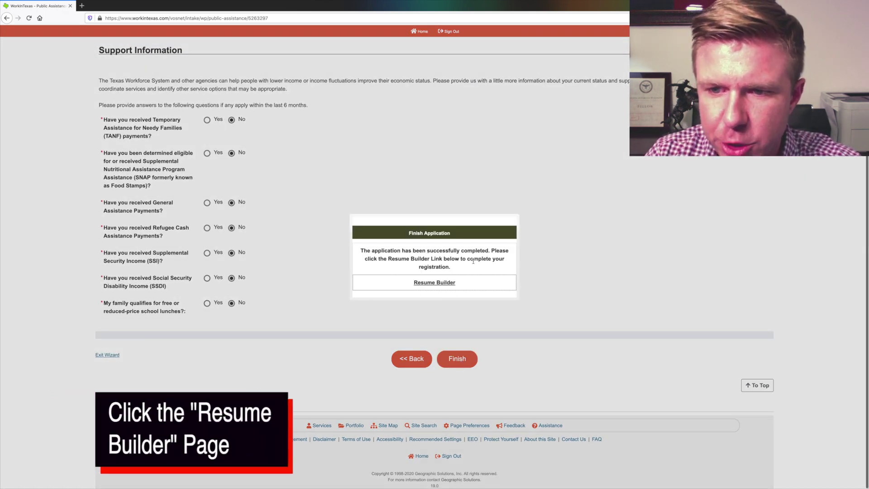
left_click(442, 285)
Step: Title the résumé 'My Resume', choose to upload an existing résumé, and continue
left_click(145, 176)
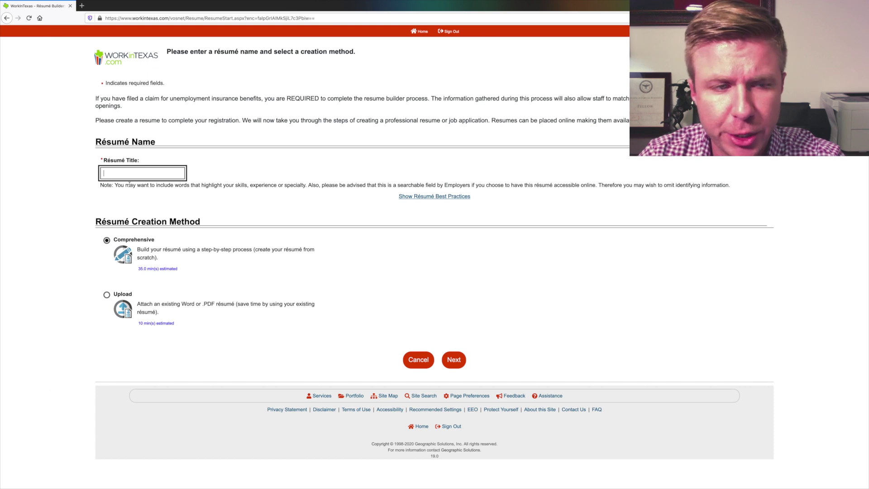
type("My Resy")
key("BackSpace")
key("BackSpace")
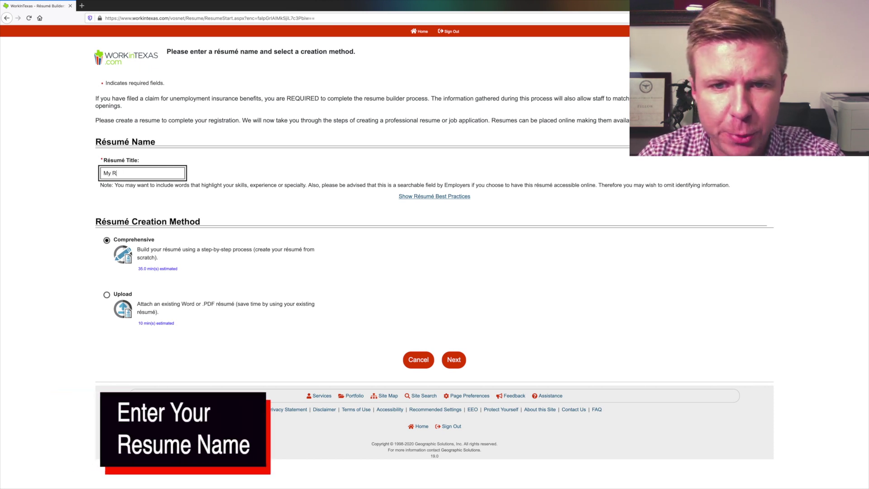
type("esume")
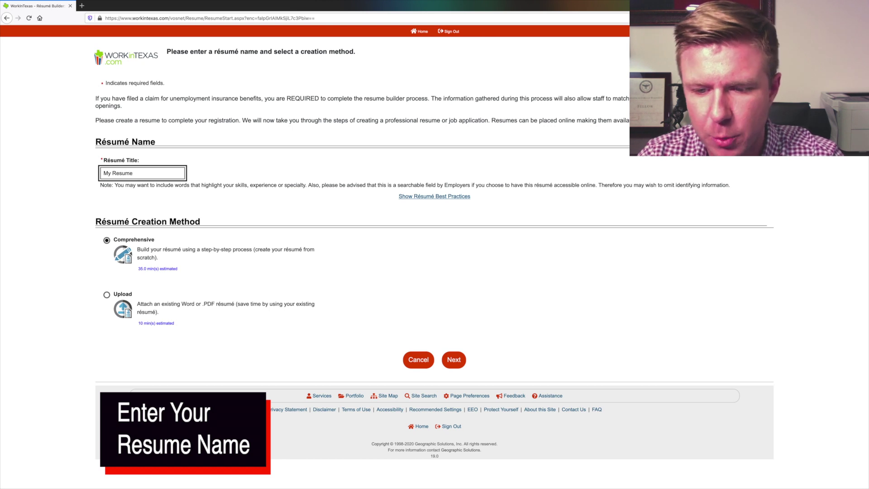
left_click(134, 308)
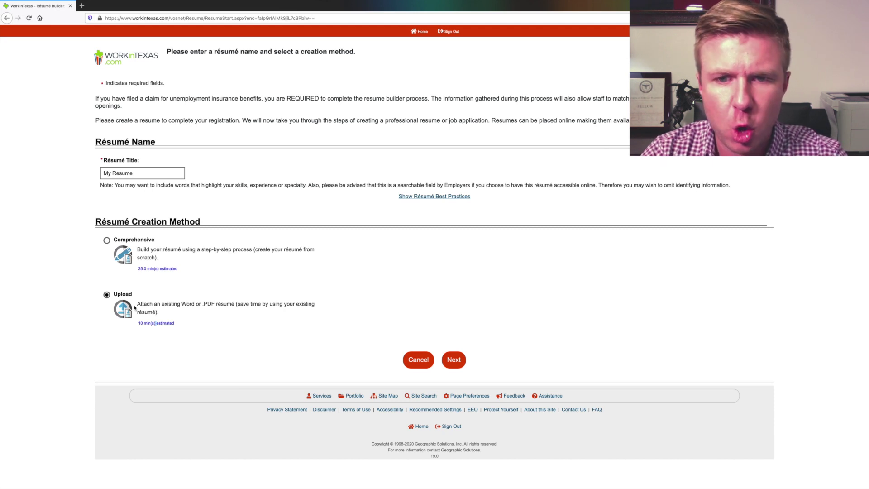
left_click(168, 237)
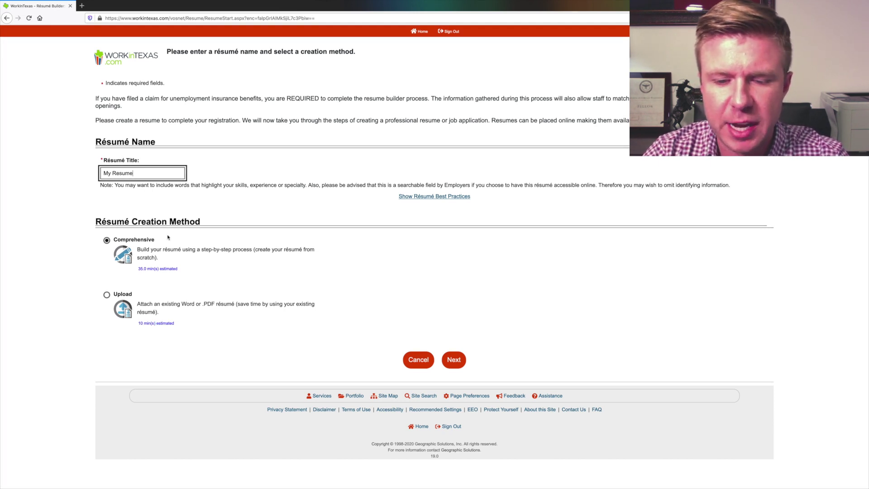
triple_click(151, 322)
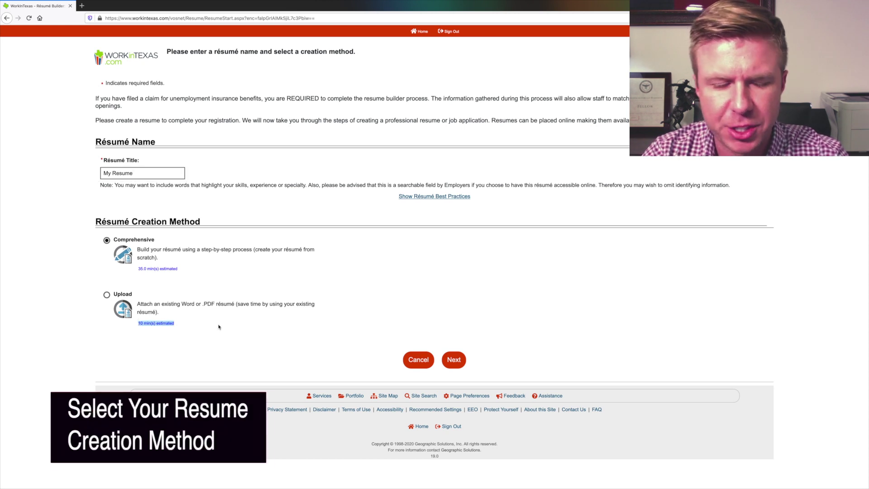
left_click(149, 324)
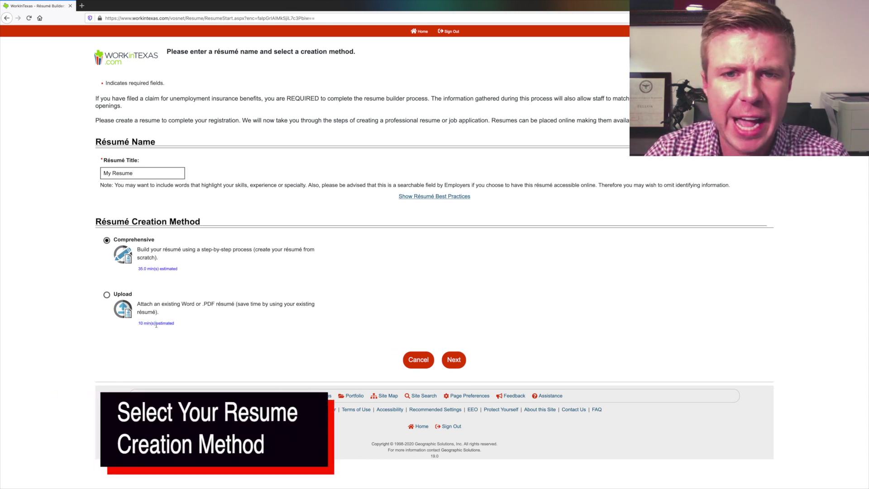
left_click(107, 295)
left_click(457, 365)
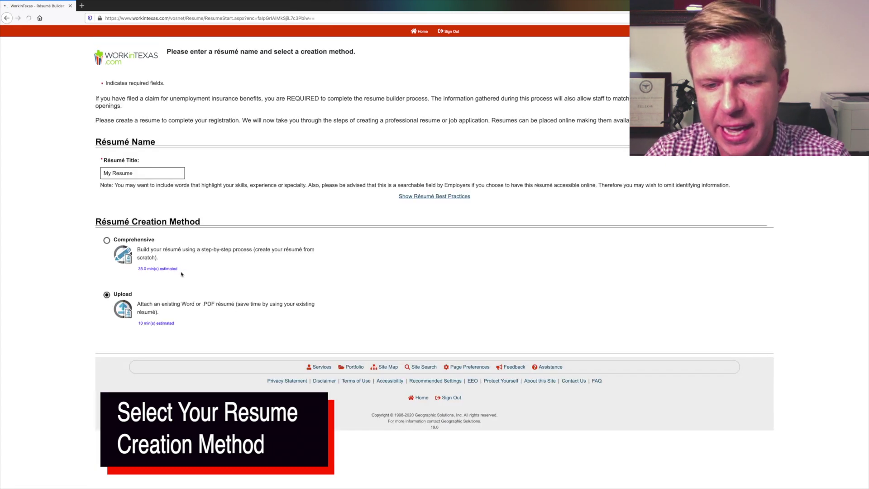
left_click(146, 240)
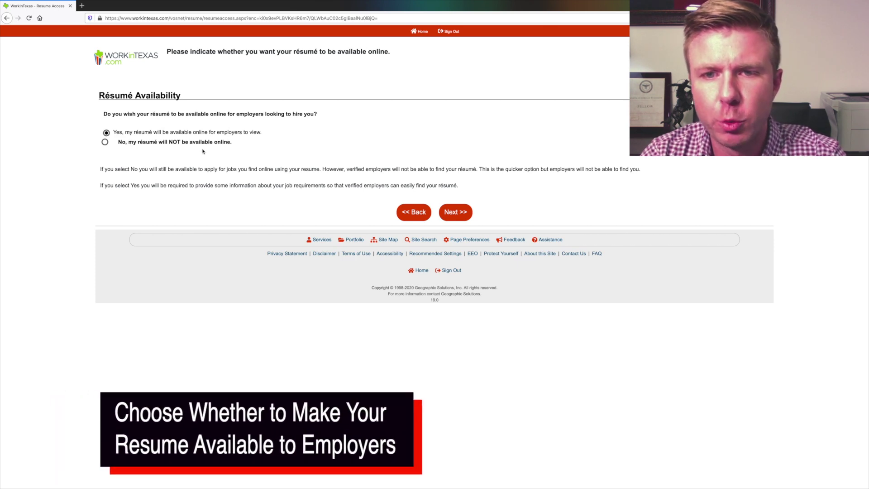
Step: Keep the résumé not available online to employers and confirm that choice
left_click(106, 134)
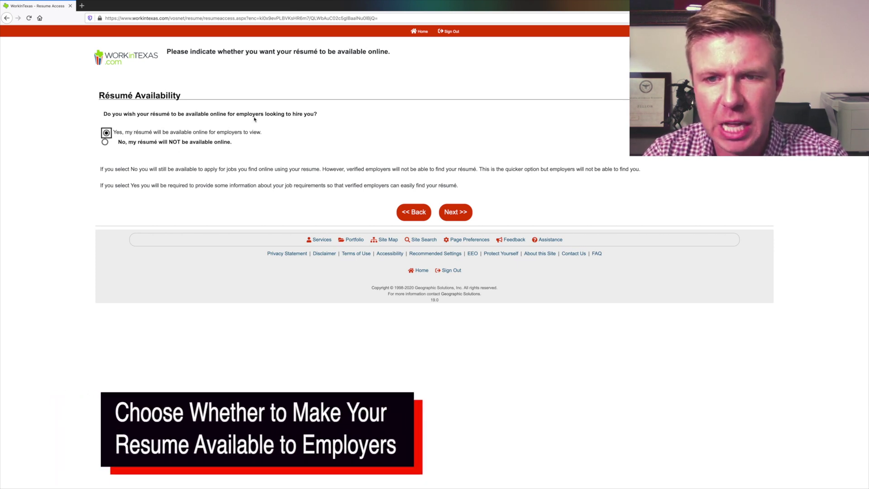
left_click(105, 141)
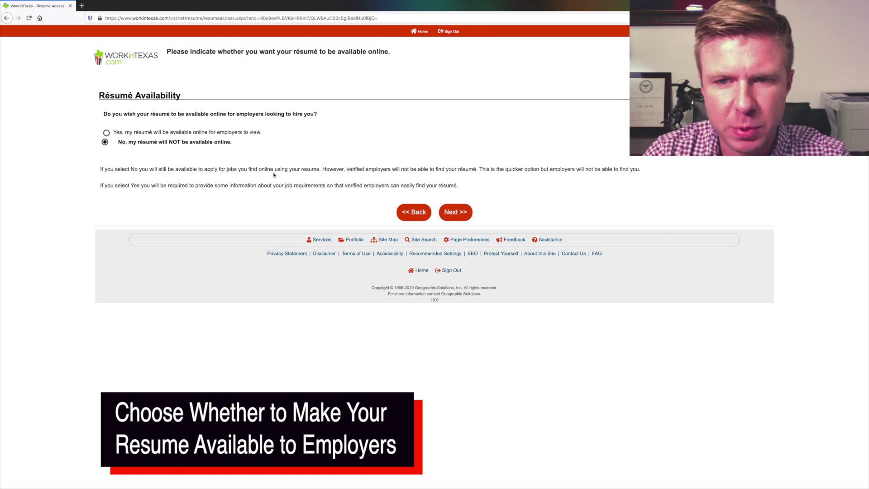
left_click_drag(324, 169, 481, 173)
left_click(482, 175)
left_click_drag(196, 186, 348, 185)
left_click(250, 196)
left_click(461, 213)
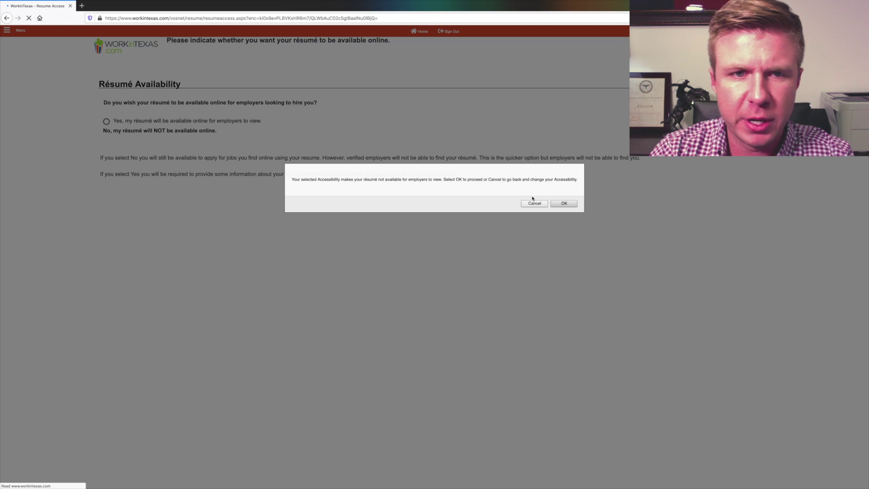
left_click(562, 203)
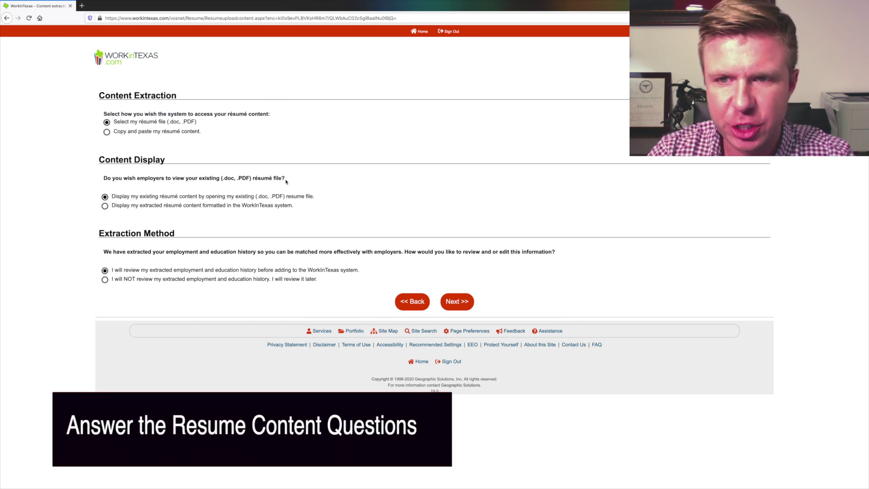
Step: Keep the résumé file as displayed content and choose not to review extracted employment and education history
left_click_drag(285, 178, 127, 179)
left_click_drag(294, 180, 85, 180)
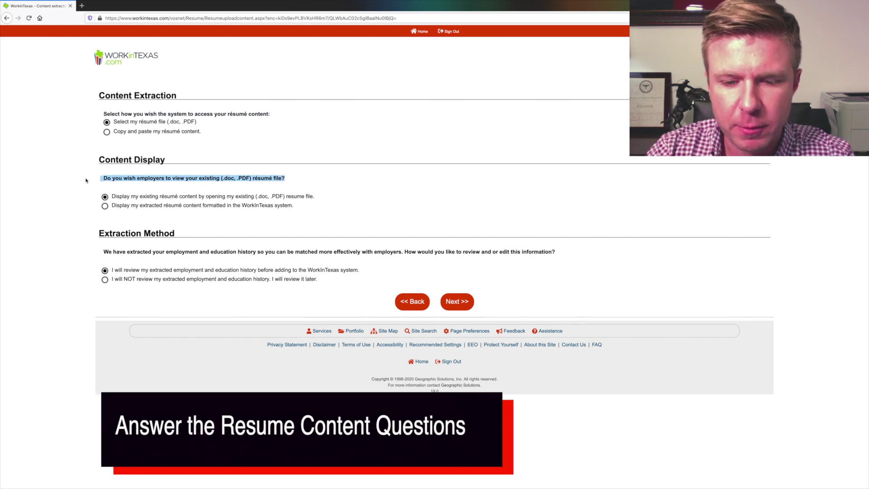
left_click(104, 206)
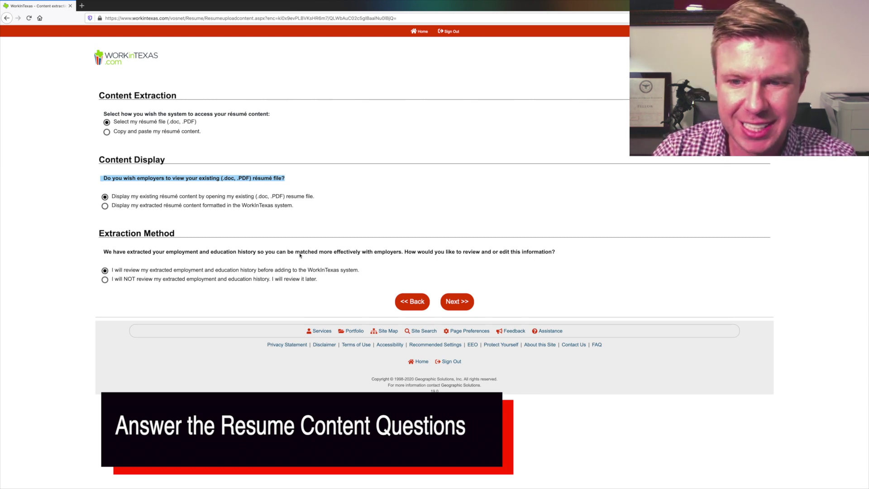
left_click(104, 280)
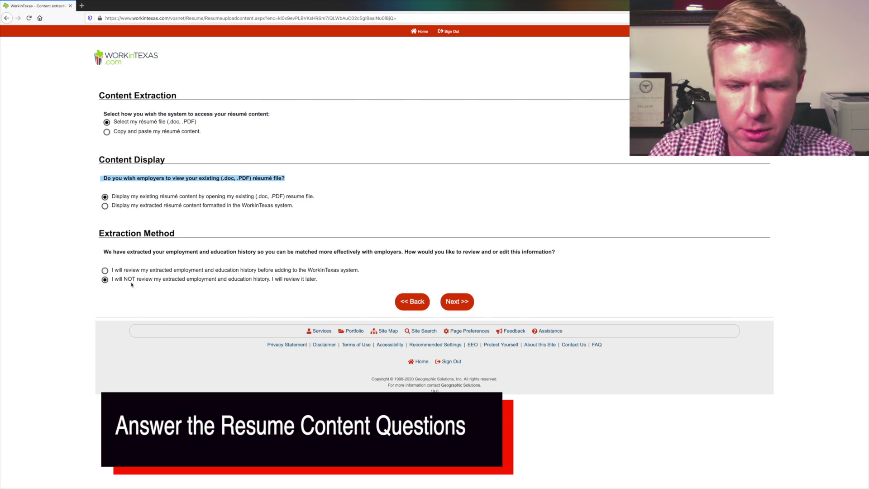
left_click(462, 303)
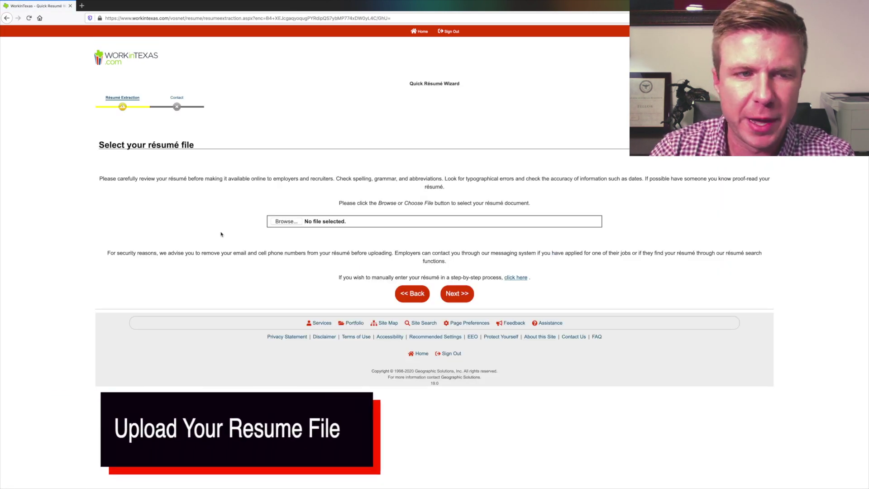
Step: Choose RESUME.pdf as the résumé file and continue past the upload step
left_click_drag(441, 278, 525, 278)
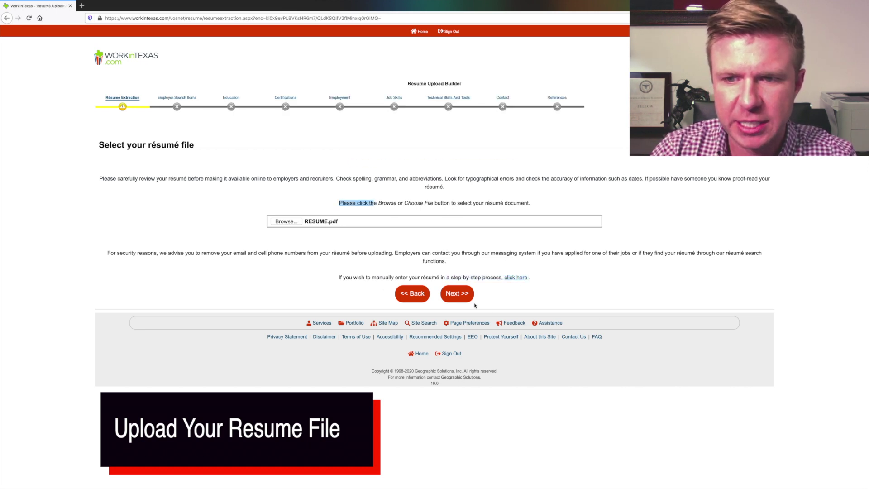
left_click(459, 294)
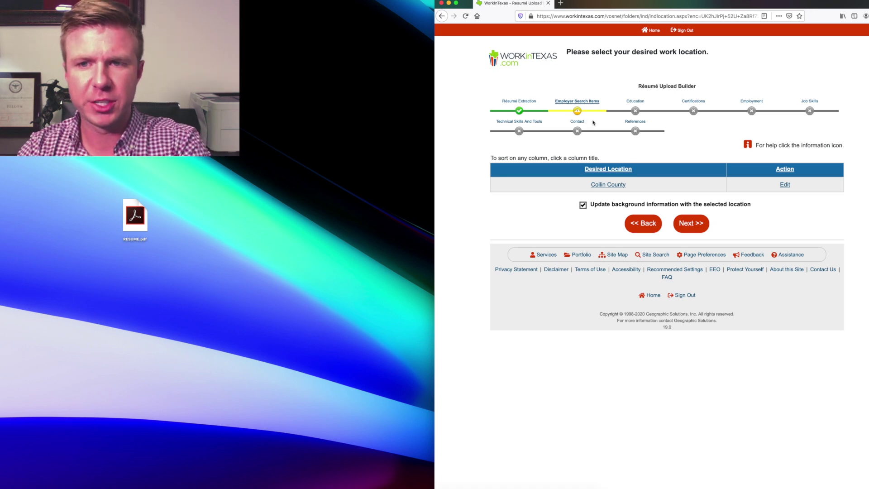
Step: Set the desired work location to the specific county Collin County and continue
left_click(783, 186)
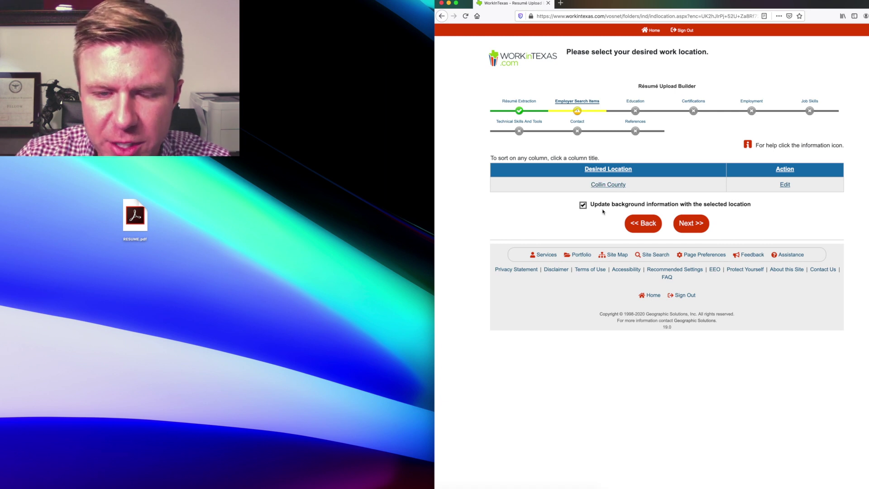
left_click(691, 226)
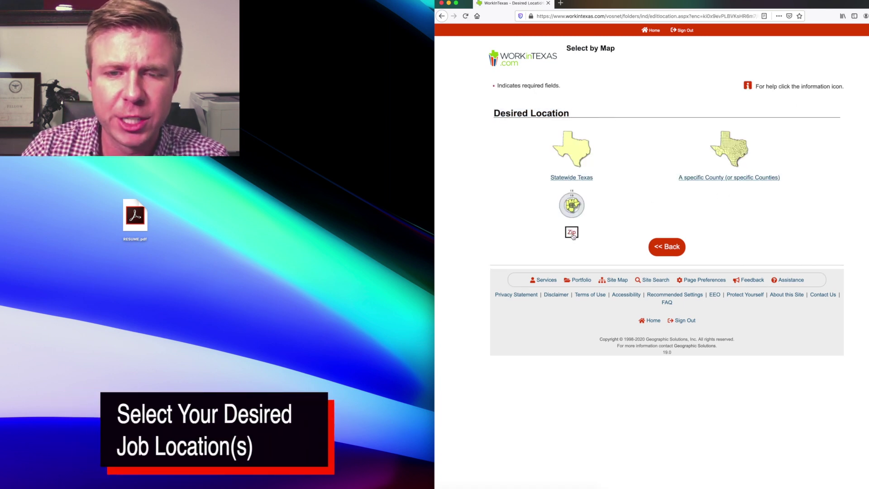
left_click(753, 180)
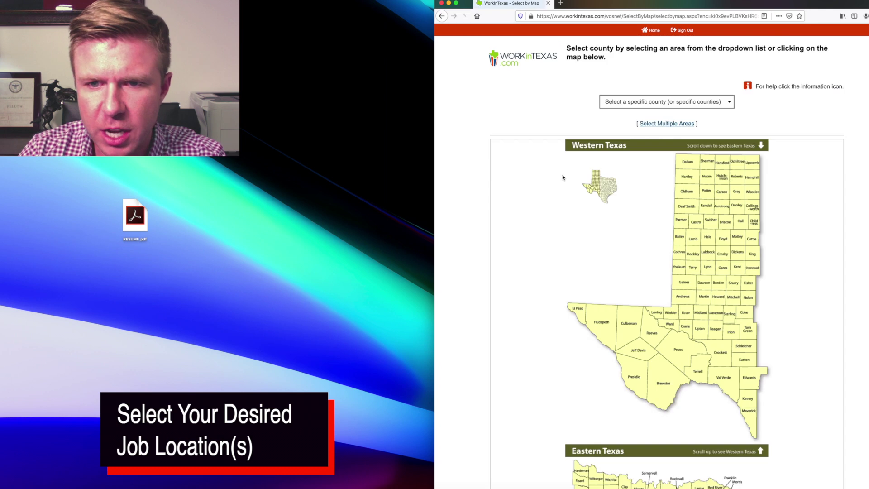
scroll(764, 280, "down", 5)
scroll(756, 290, "down", 5)
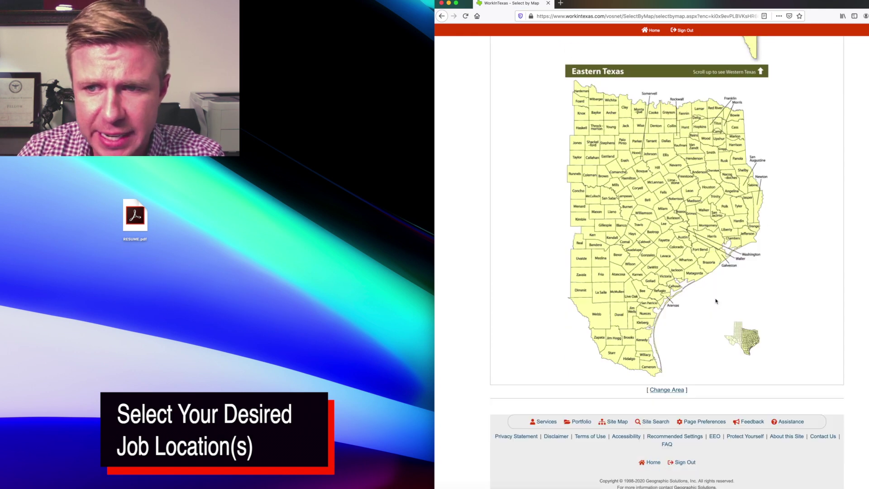
scroll(596, 124, "up", 10)
left_click(665, 101)
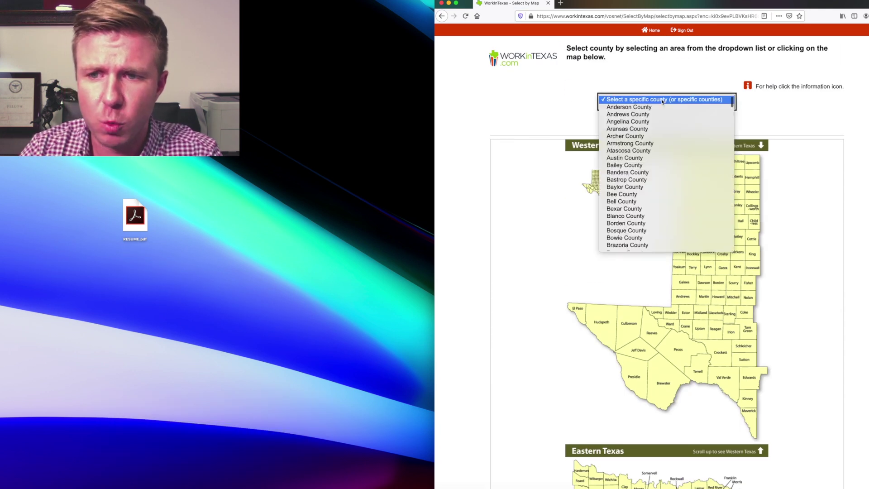
scroll(633, 193, "down", 4)
scroll(633, 215, "down", 5)
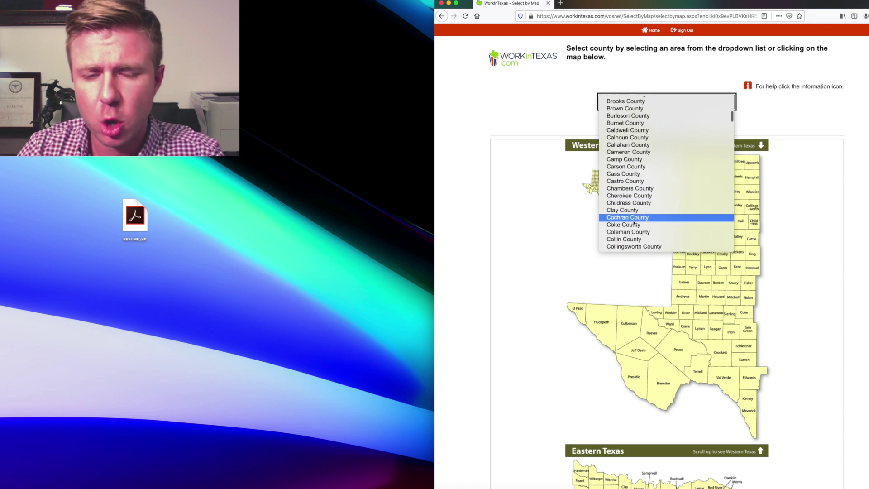
left_click(634, 215)
scroll(835, 238, "down", 2)
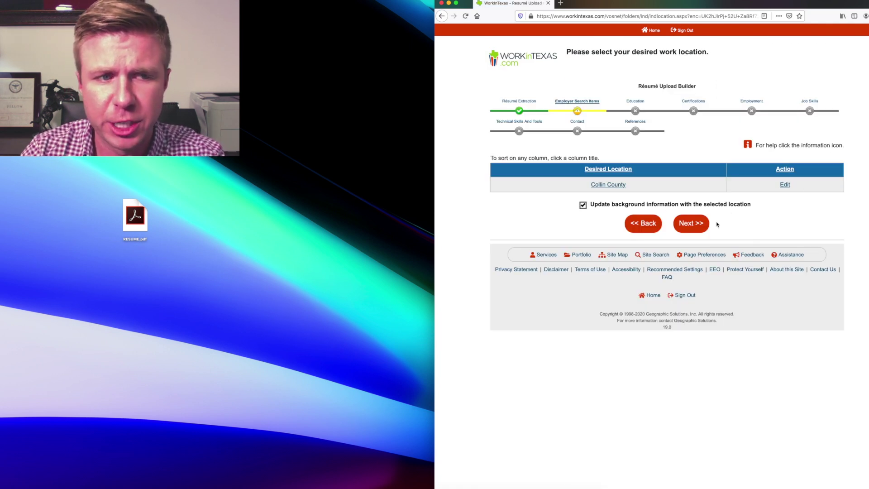
left_click(689, 229)
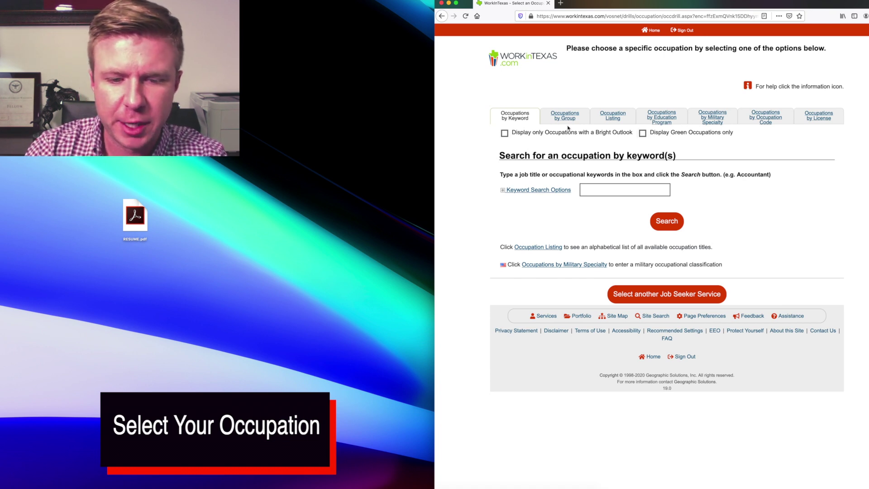
Step: Search the keyword 'nanni' and set Nannies as the desired occupation
left_click(503, 176)
left_click_drag(501, 175, 705, 177)
left_click(536, 191)
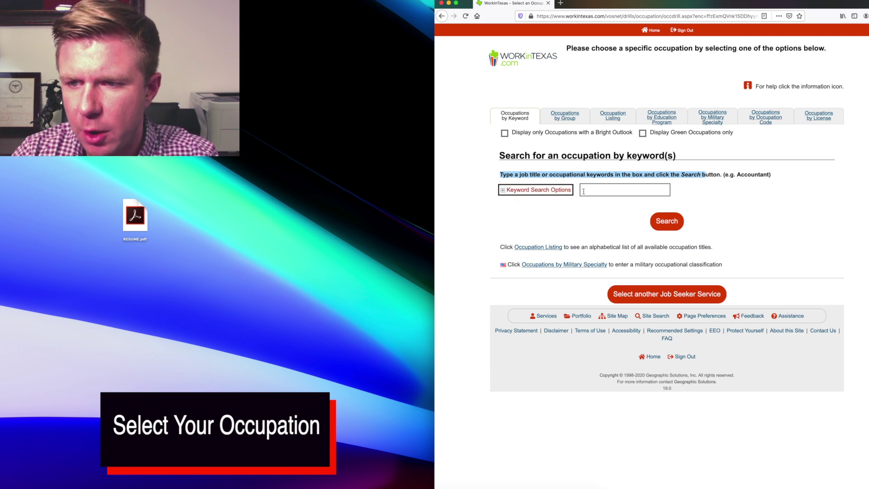
left_click(597, 190)
type("nanni")
left_click(607, 205)
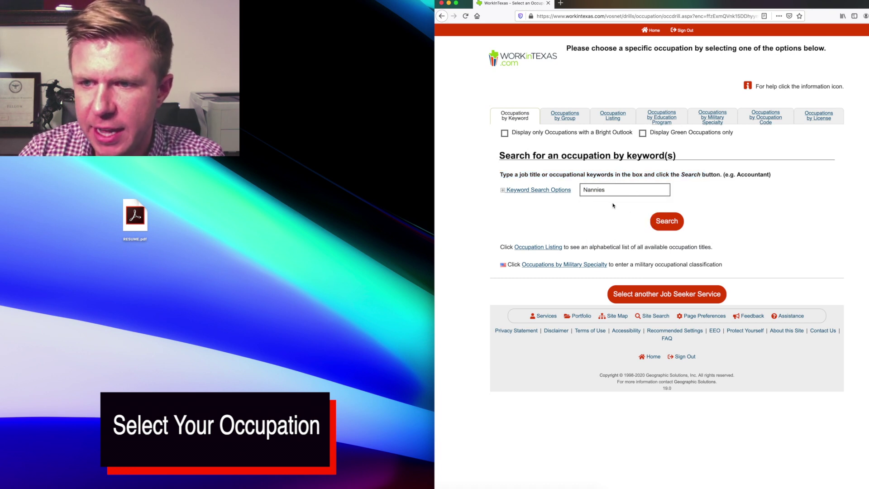
left_click(666, 222)
left_click_drag(626, 200, 808, 225)
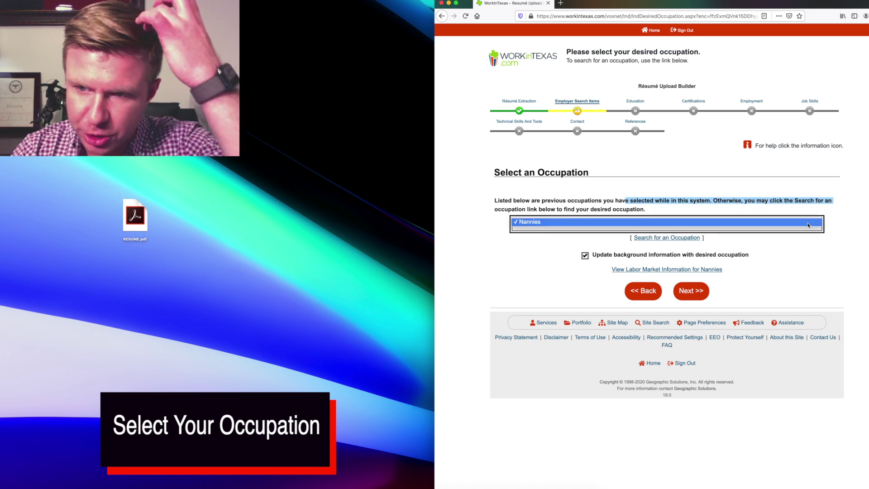
left_click(808, 225)
left_click(770, 259)
left_click(671, 262)
left_click(691, 291)
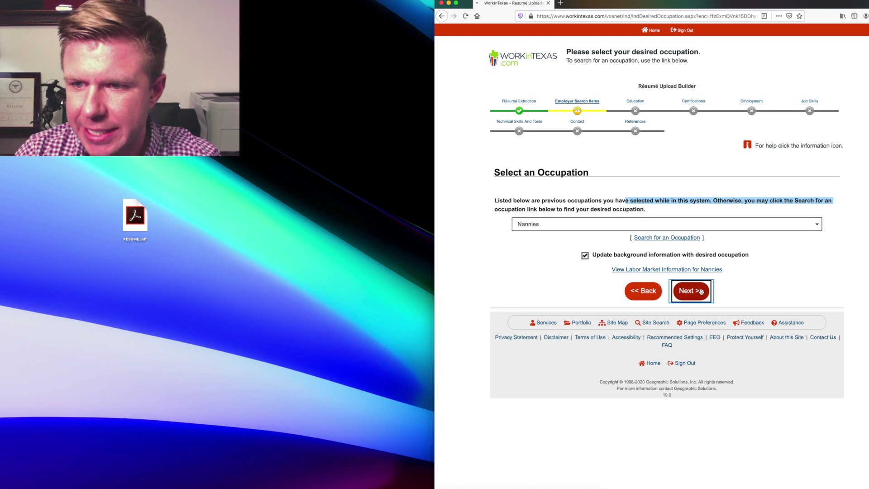
Step: Choose an hourly desired salary and move on to the job type form
left_click(724, 195)
left_click(686, 237)
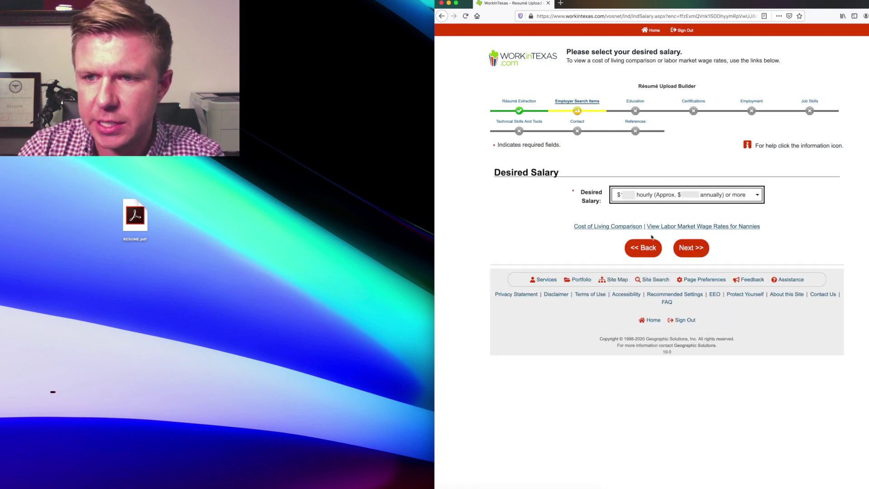
left_click(689, 250)
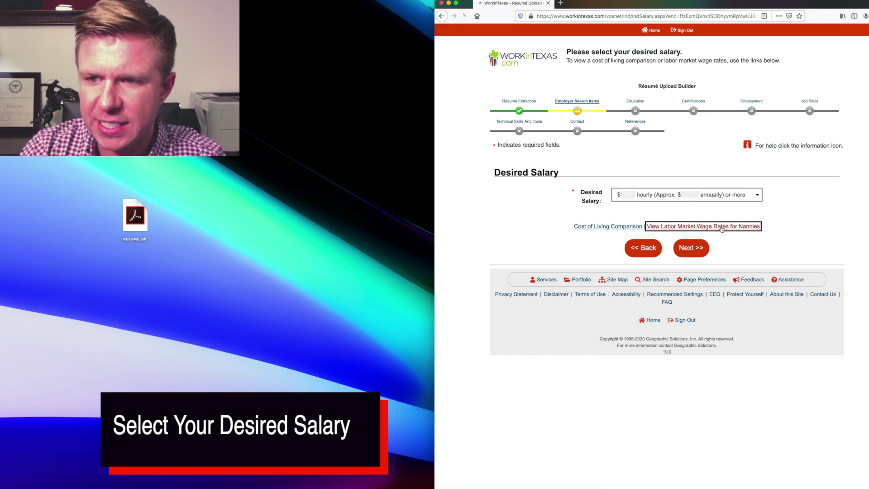
left_click(704, 246)
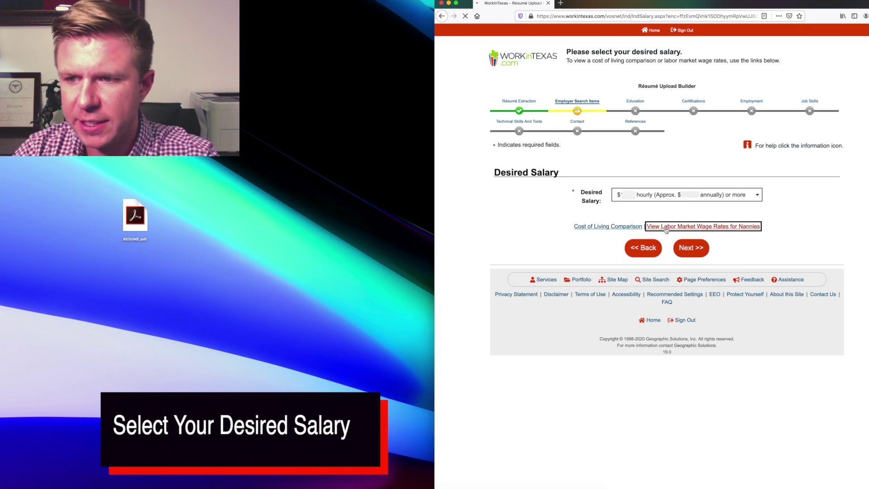
left_click(693, 248)
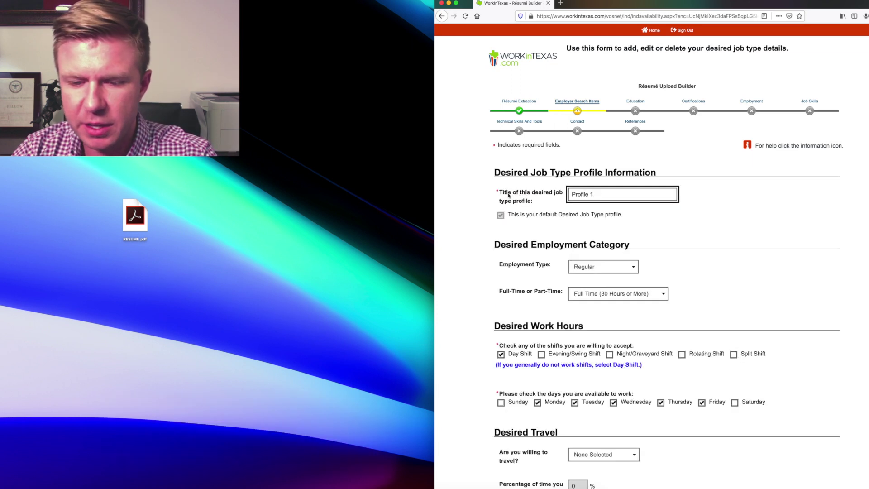
Step: Retitle the job type profile 'Nanny' and keep Regular as the employment type
left_click_drag(600, 195, 574, 194)
type("Nanny")
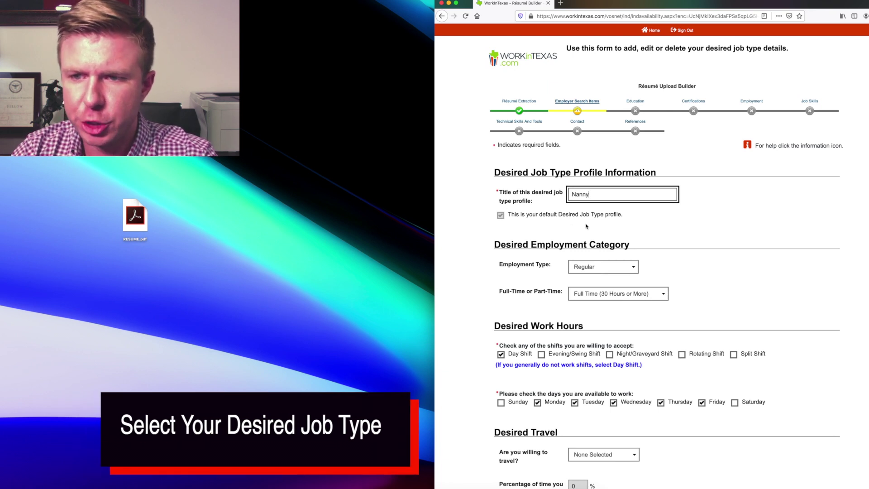
left_click(628, 268)
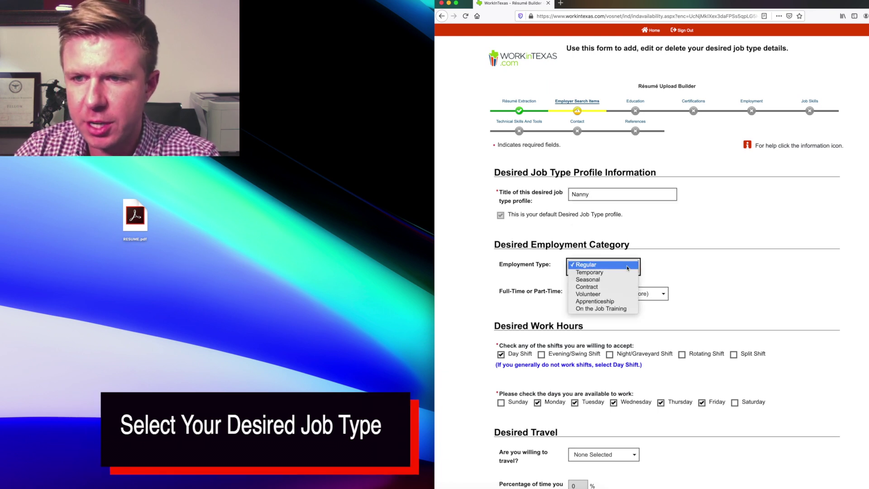
left_click(627, 267)
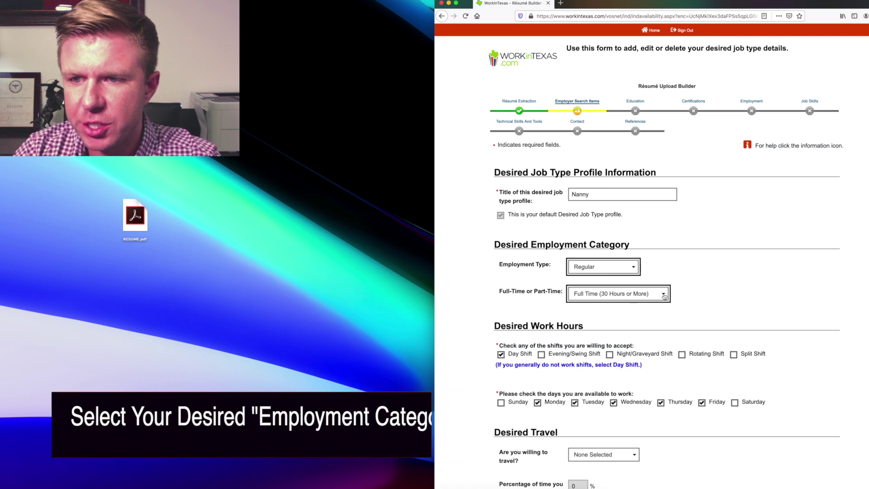
scroll(621, 327, "down", 3)
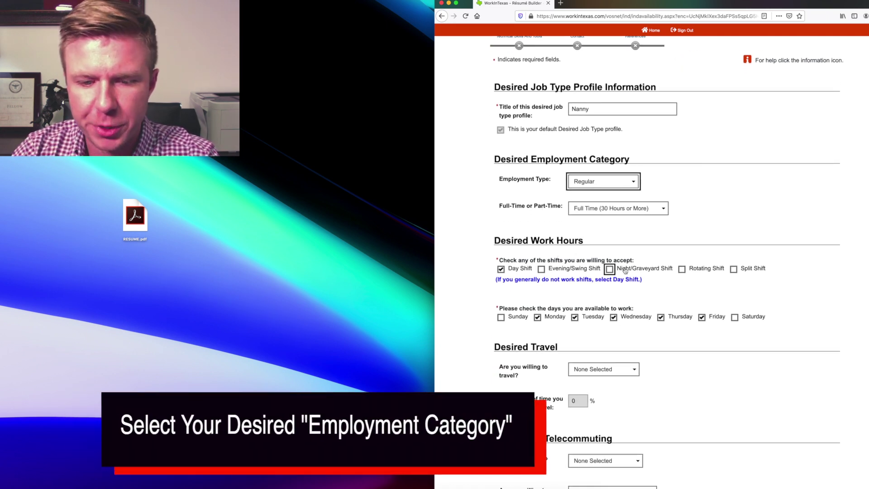
scroll(615, 308, "down", 2)
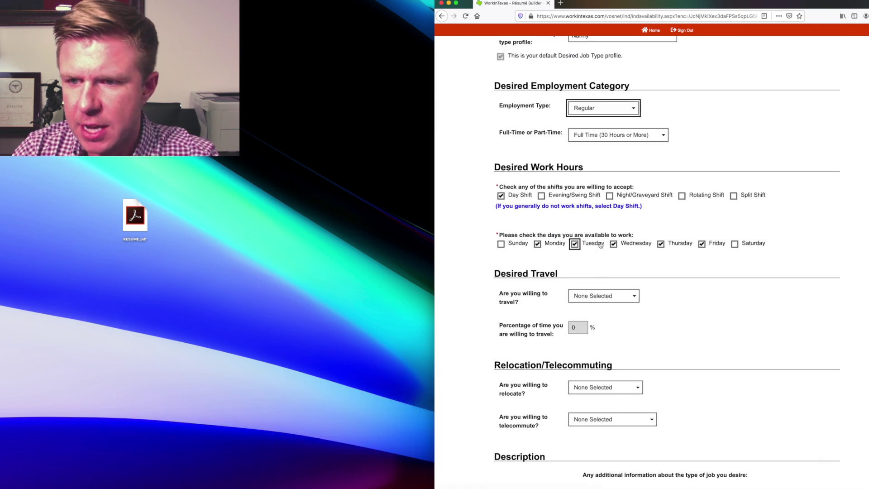
Step: Add Saturday to the available days, leaving Sunday unmarked
left_click(501, 243)
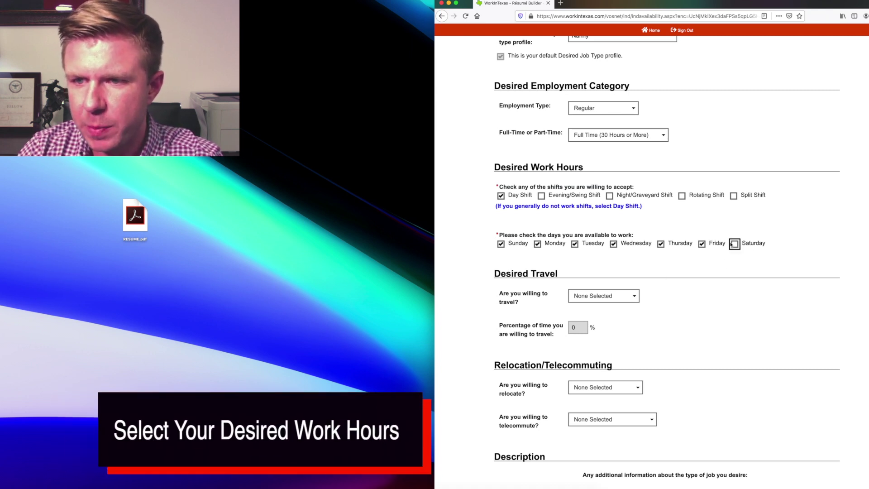
left_click(501, 245)
left_click(734, 244)
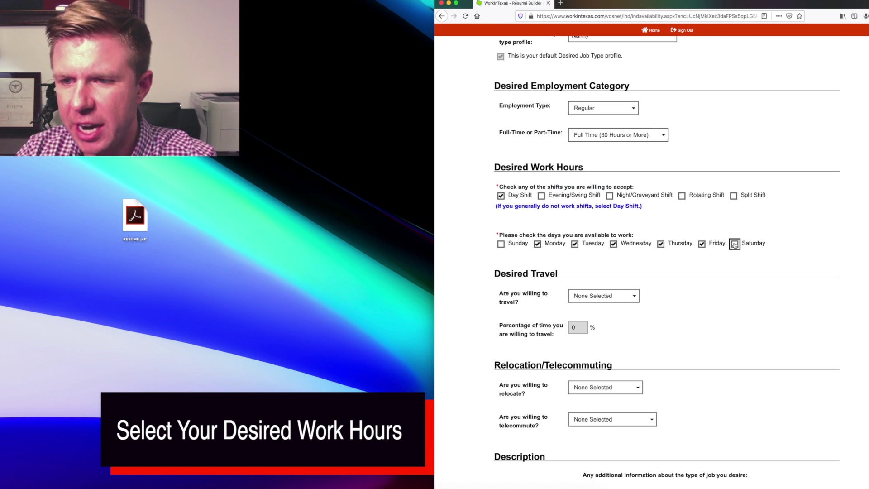
scroll(611, 281, "down", 2)
left_click_drag(495, 210, 560, 212)
left_click(564, 213)
left_click(525, 237)
left_click(497, 233)
left_click(733, 183)
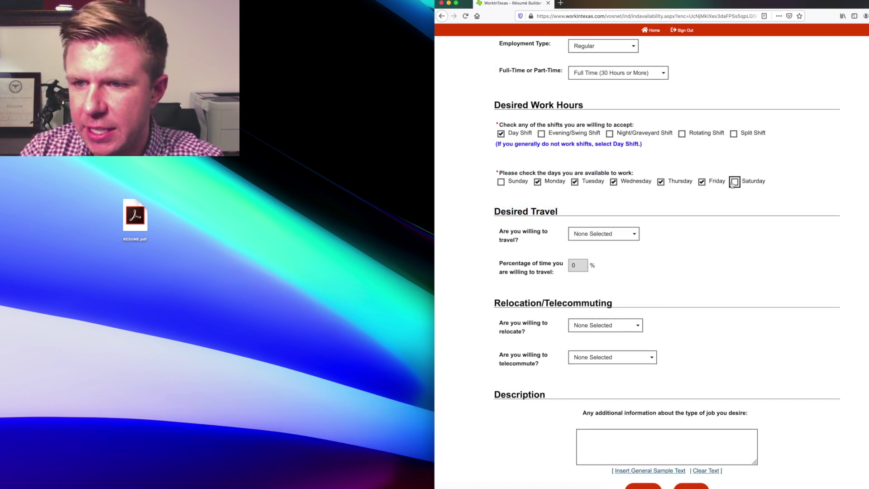
left_click(509, 236)
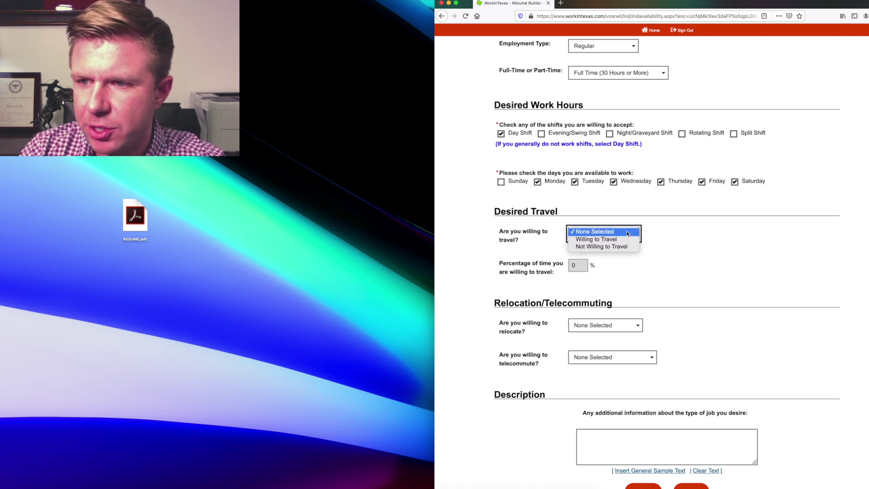
Step: Mark willing to travel, 25% of the time
left_click(628, 233)
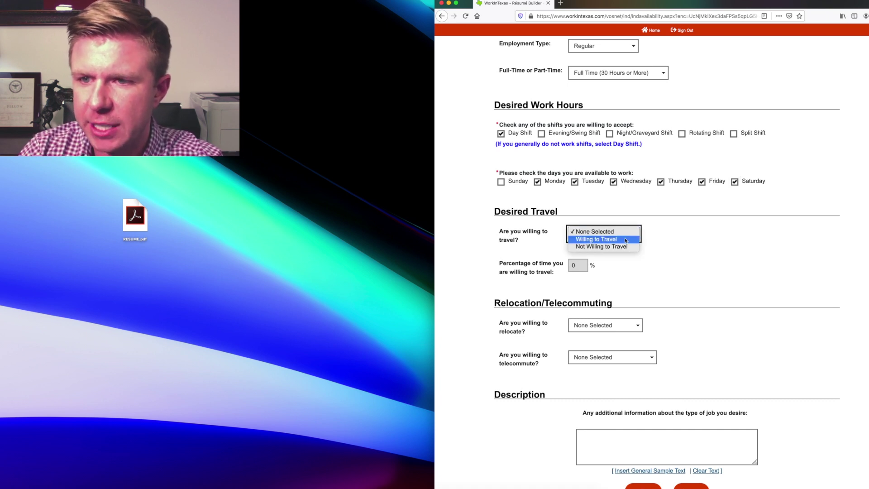
left_click(596, 239)
left_click(521, 262)
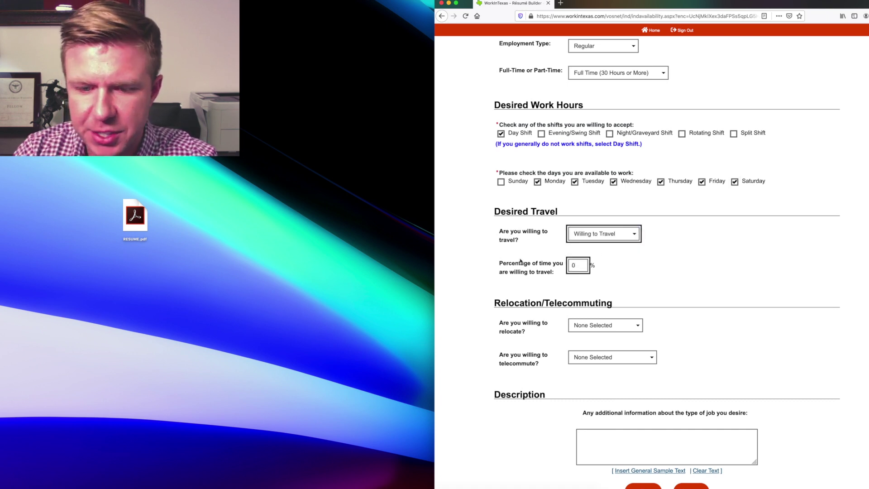
double_click(572, 265)
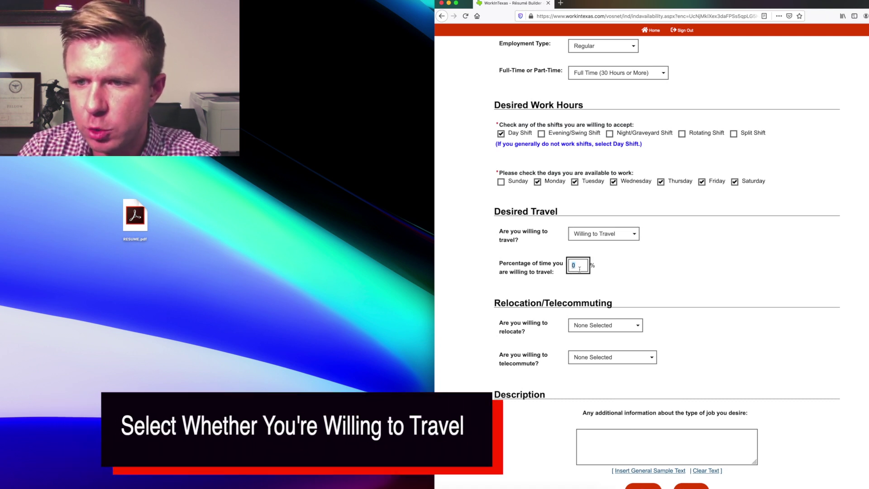
type("25")
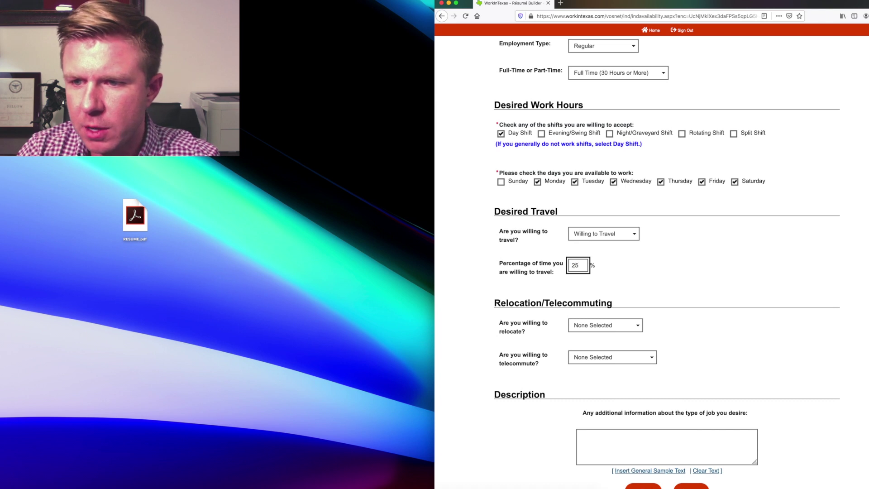
left_click(528, 314)
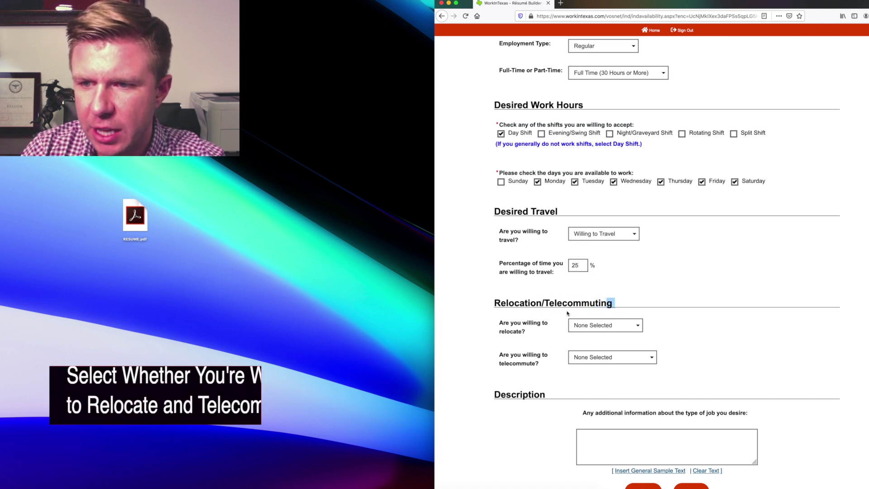
Step: Answer not willing to relocate and willing to telecommute, then submit the page
left_click(604, 325)
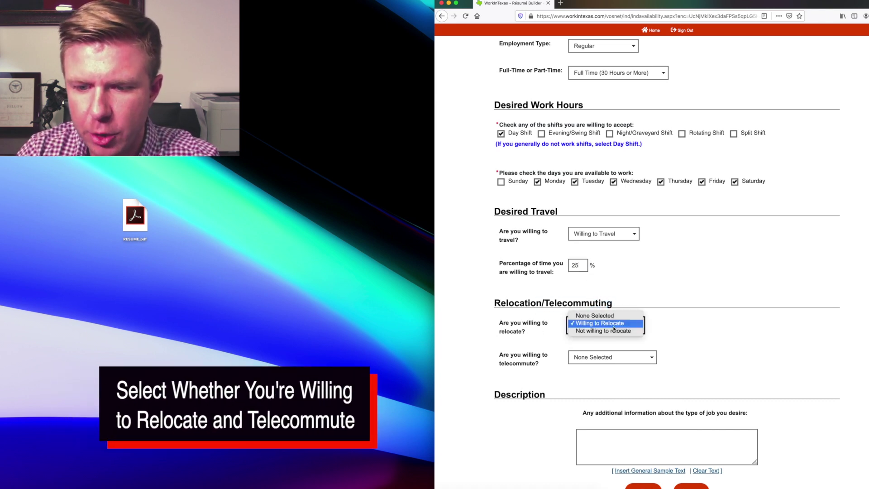
left_click(609, 335)
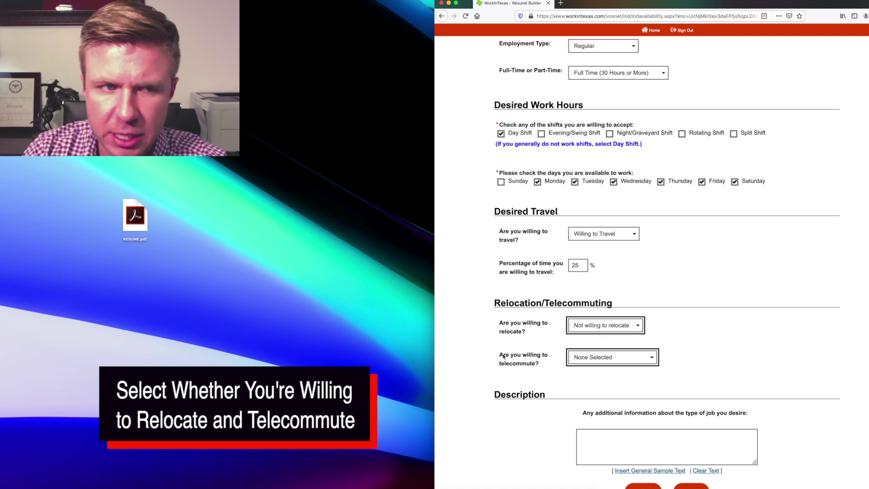
left_click(629, 362)
scroll(633, 371, "down", 3)
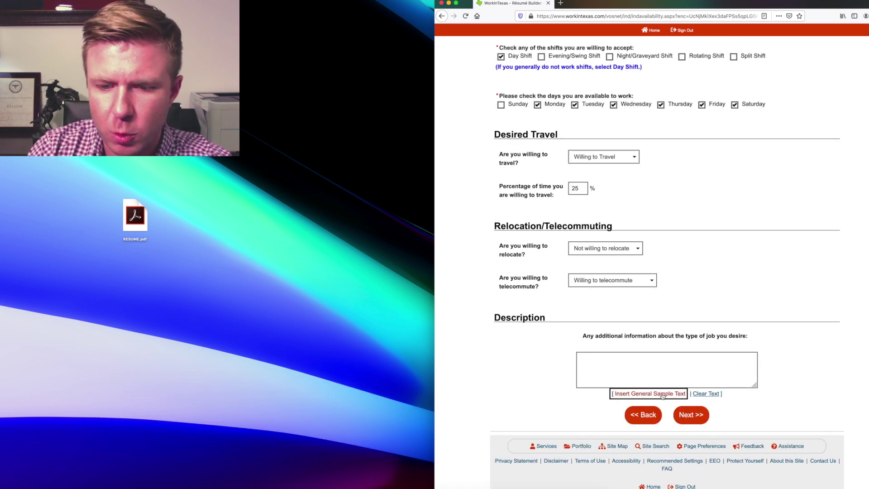
left_click(691, 415)
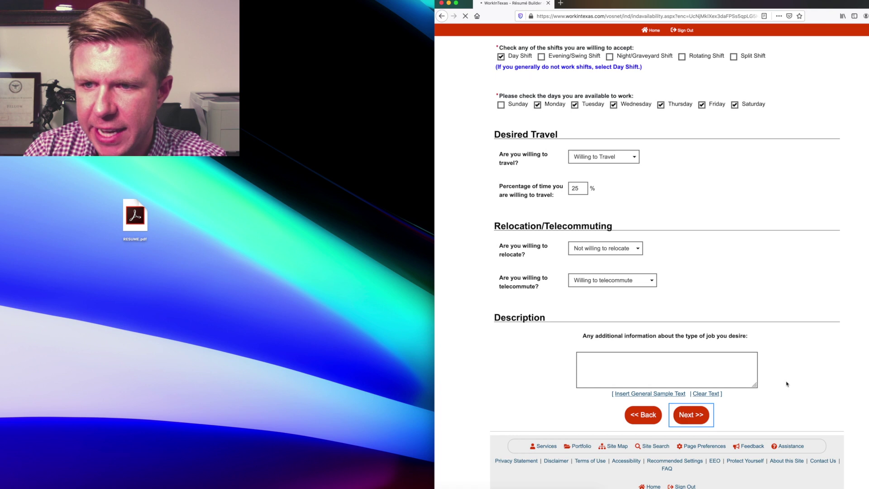
Step: Enter a Class C licence for Private Vehicle, No Endorsements, and no reliance on public transportation
left_click(622, 249)
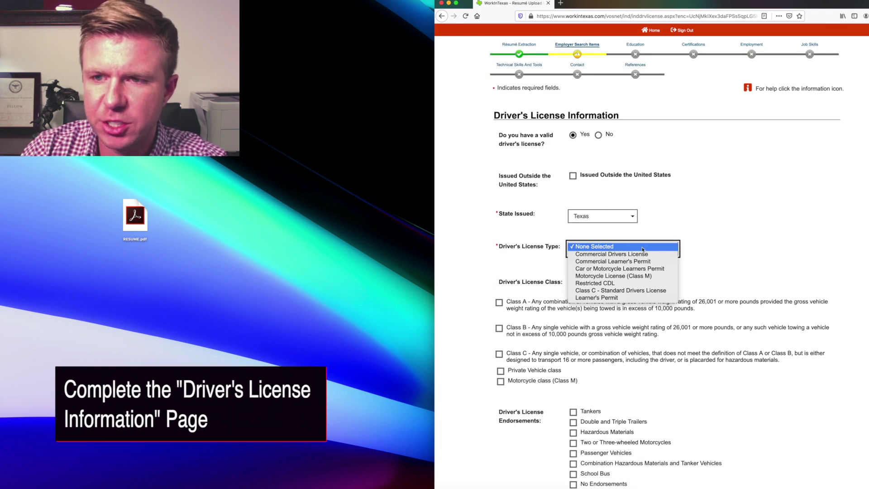
left_click(588, 290)
left_click(500, 371)
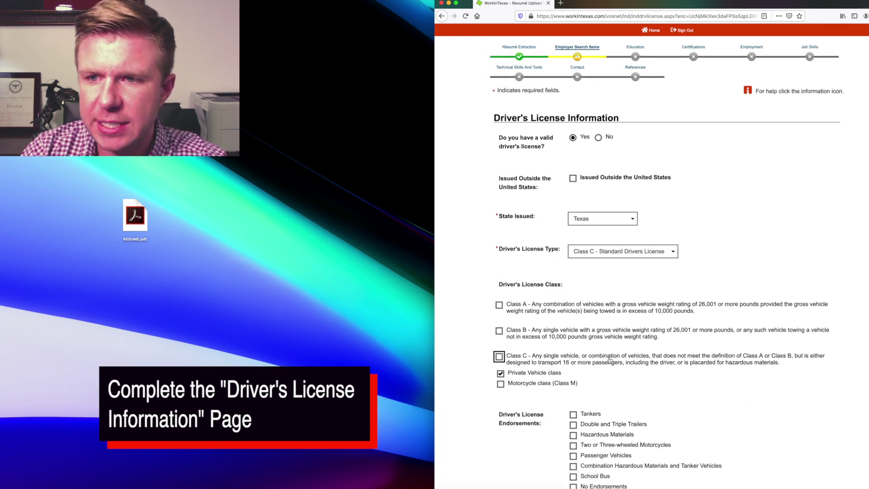
scroll(491, 325, "down", 3)
left_click(574, 383)
scroll(577, 344, "down", 2)
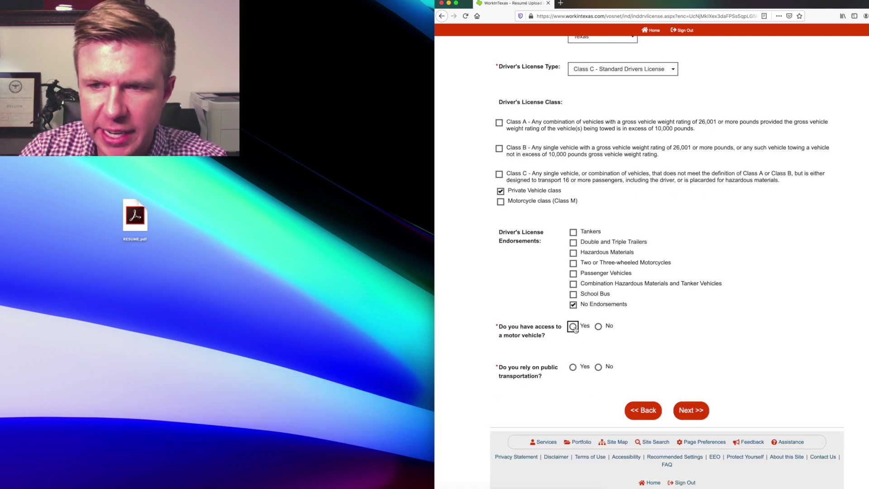
left_click(598, 367)
left_click(700, 410)
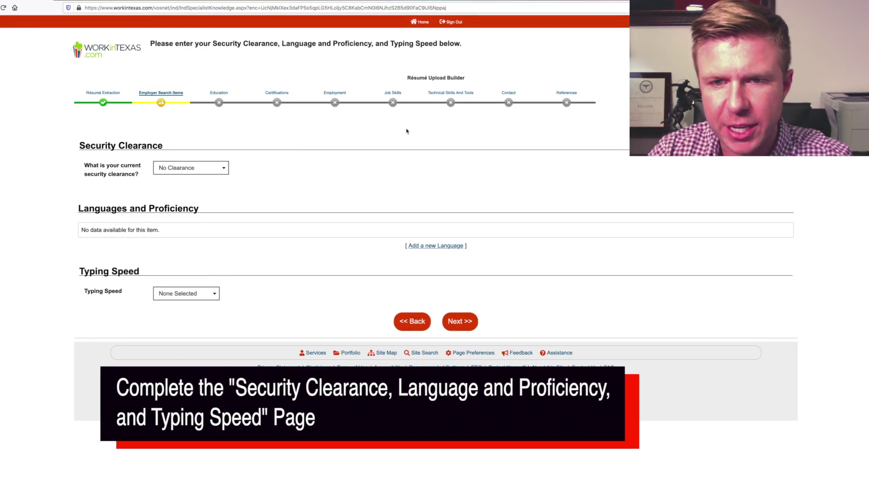
Step: Keep No Clearance, save English at Very Well, and choose 40 + wpm typing speed
left_click(183, 170)
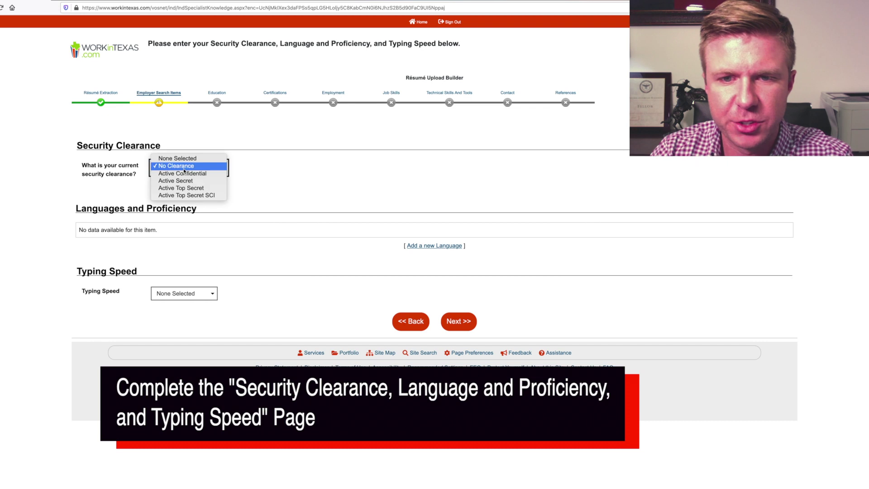
left_click(193, 170)
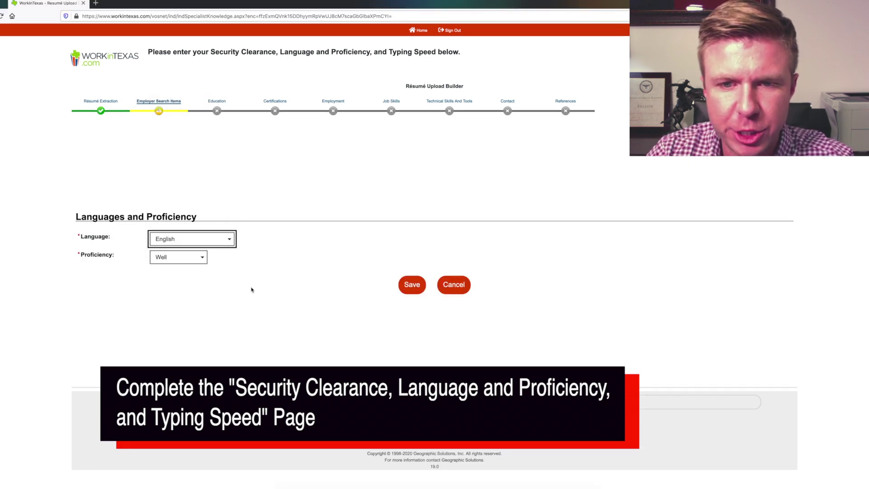
left_click(186, 261)
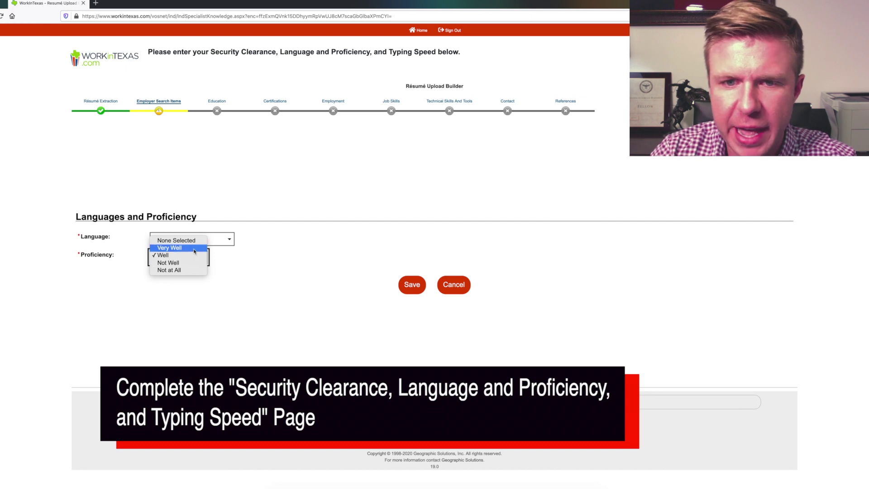
left_click(181, 247)
left_click(416, 289)
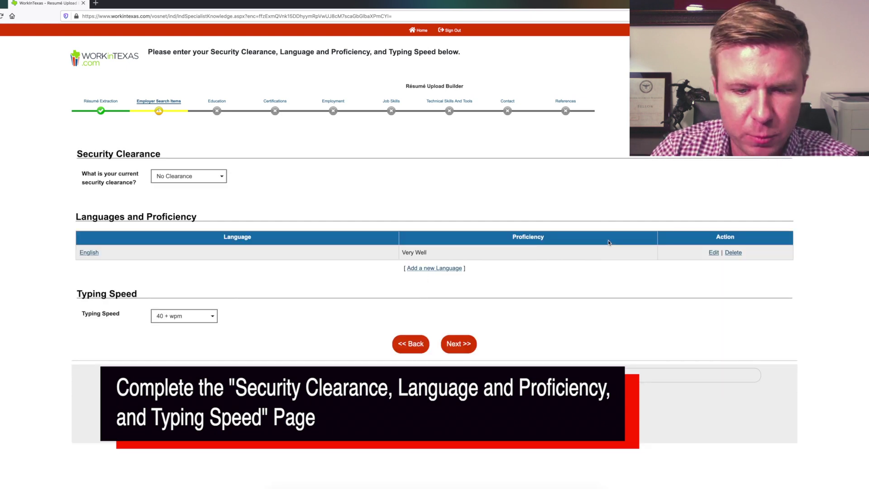
left_click(458, 343)
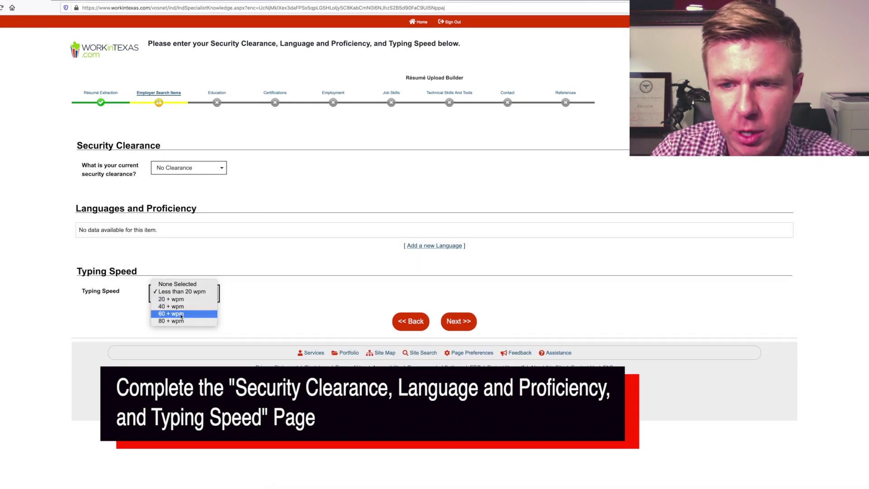
left_click(183, 307)
left_click(457, 323)
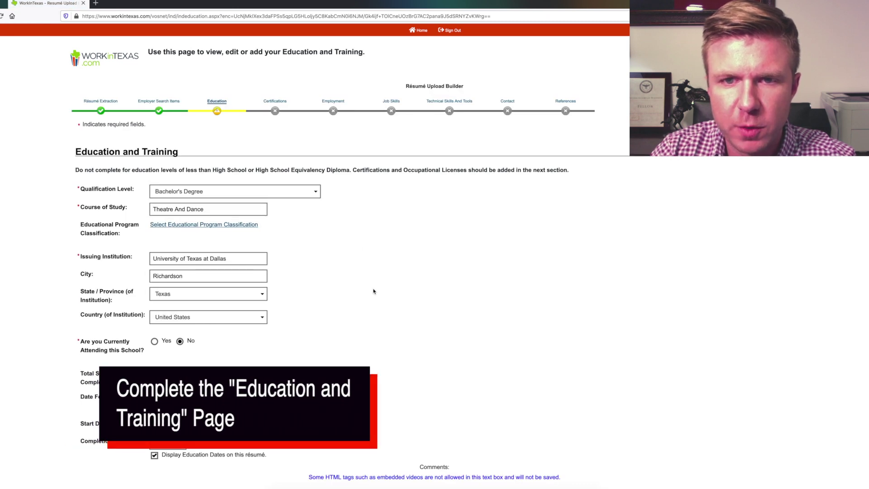
Step: Save the Bachelor's Degree education record and move on to certificates
scroll(290, 309, "down", 2)
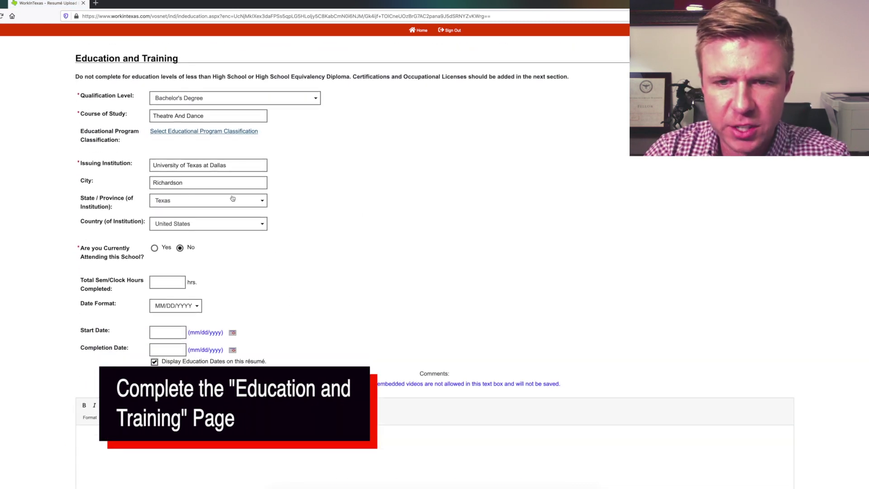
scroll(422, 374, "down", 4)
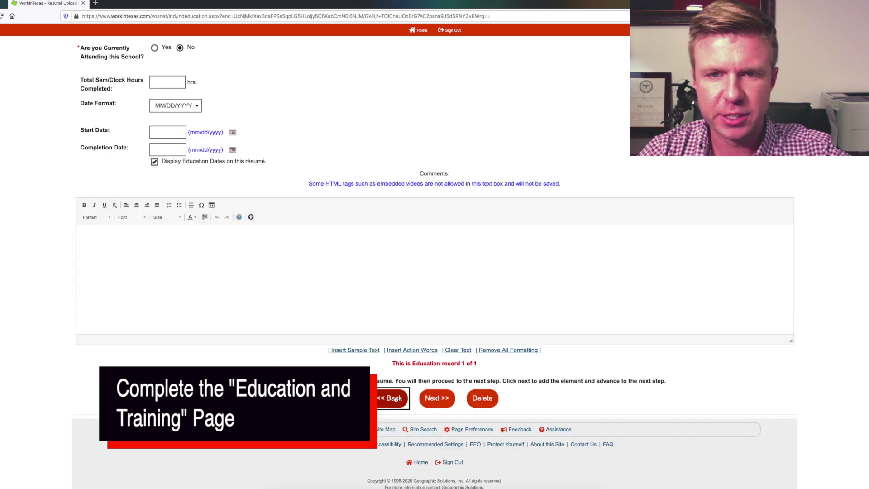
left_click(441, 400)
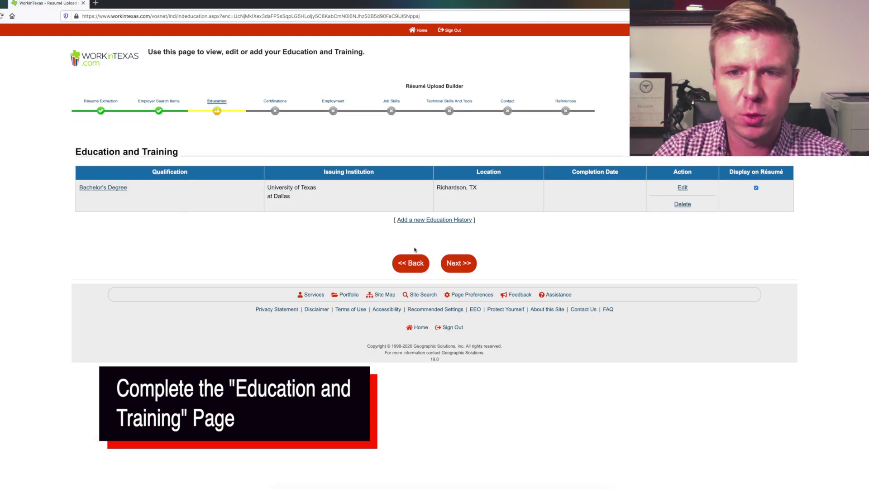
left_click(458, 263)
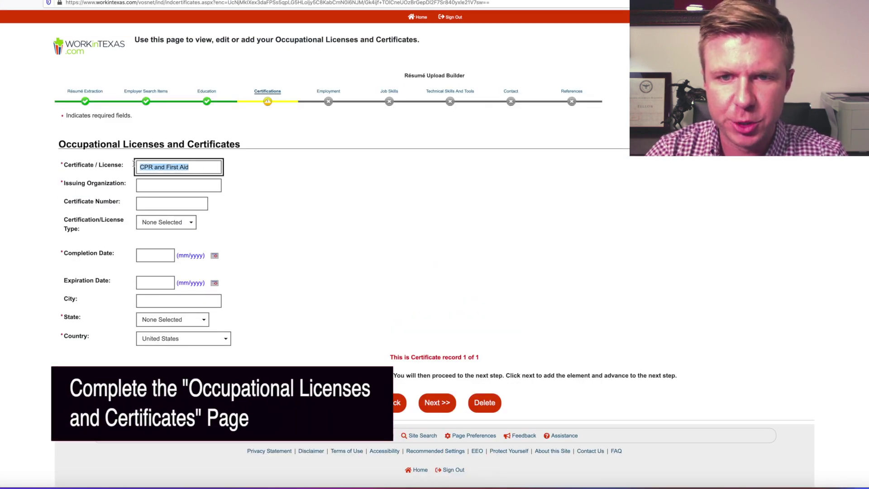
Step: Save the CPR and First Aid certificate completed 04/2020 and continue to Employment History
left_click(176, 187)
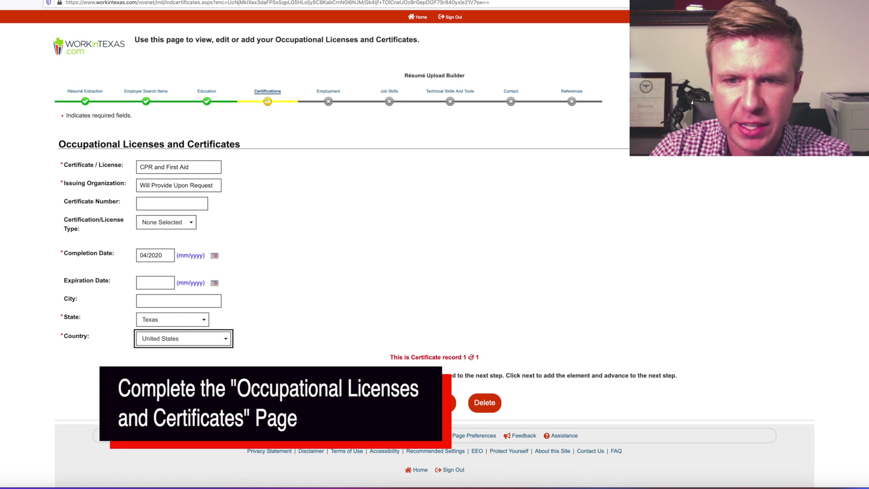
key("Tab")
key("Return")
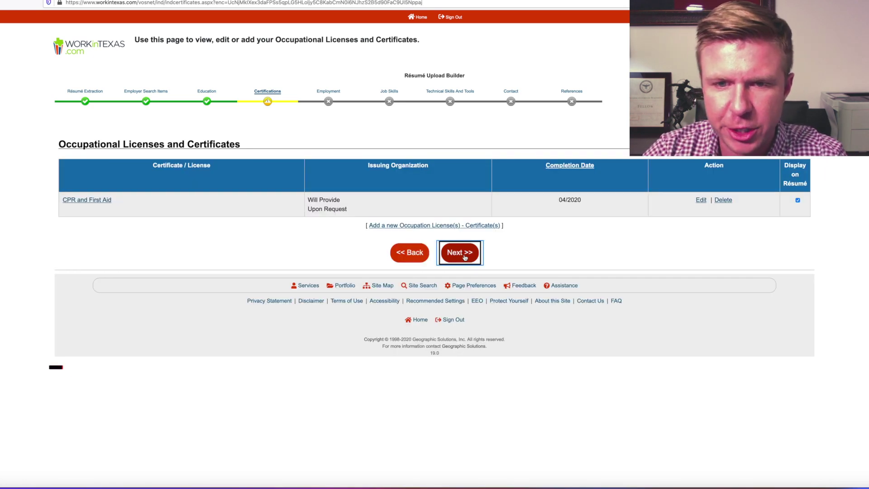
left_click(477, 256)
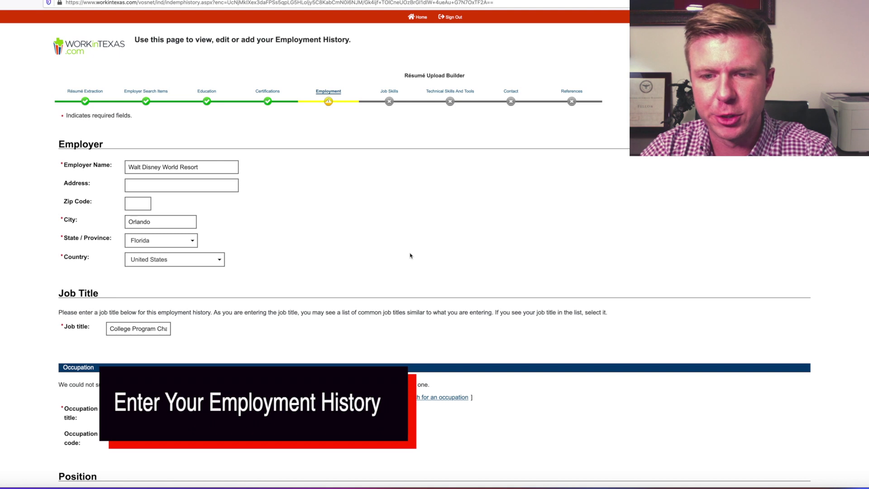
Step: Search occupations for the employment record, browsing the I list and entering 'intern'
scroll(126, 267, "down", 3)
left_click(424, 268)
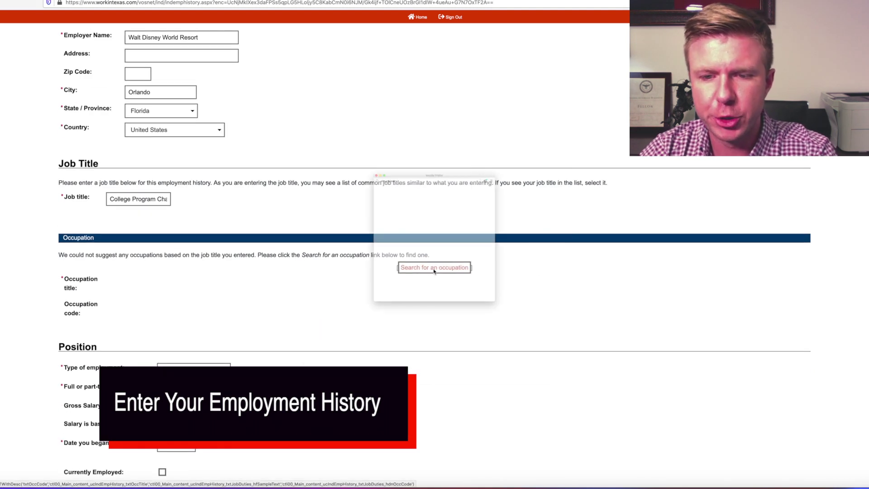
scroll(438, 322, "down", 2)
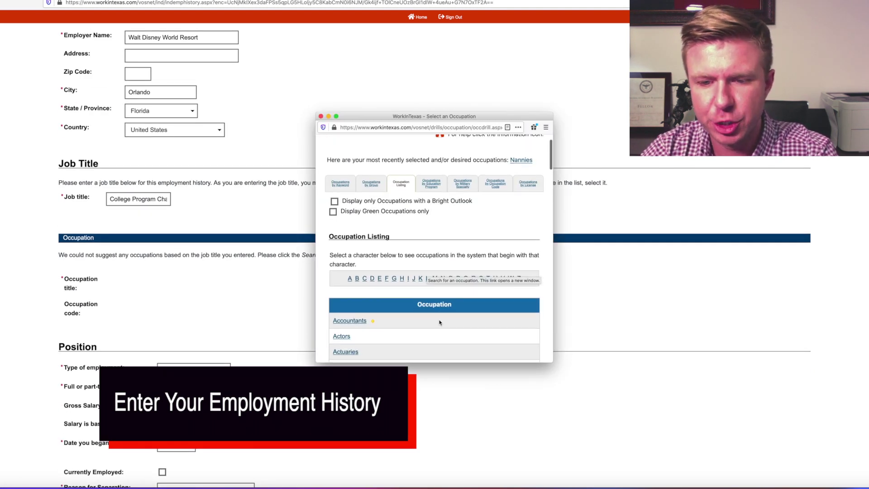
left_click(408, 255)
scroll(455, 263, "down", 10)
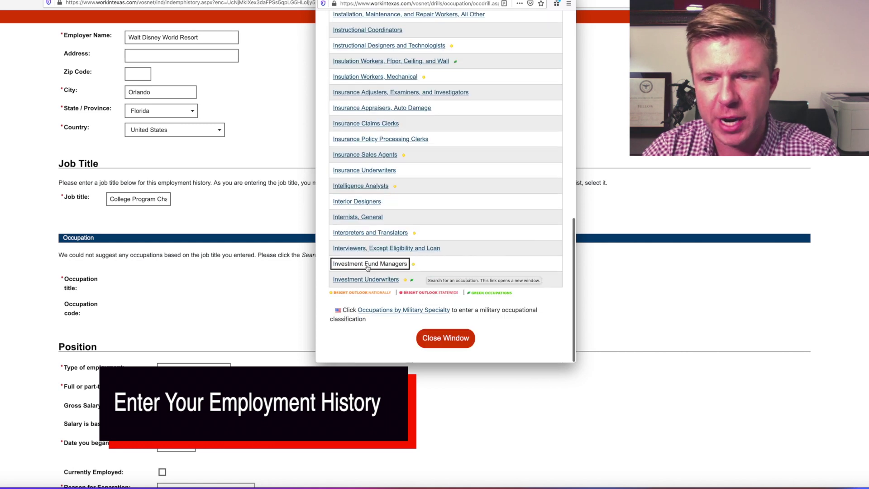
left_click(452, 341)
scroll(214, 228, "down", 3)
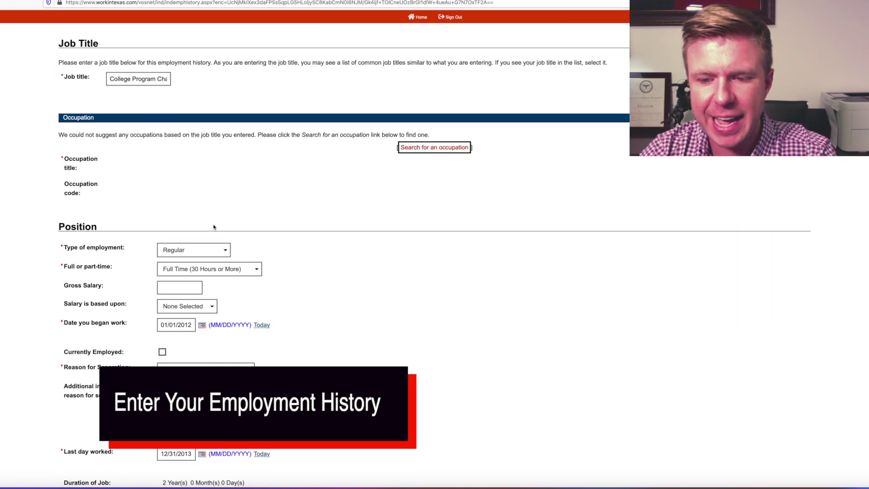
left_click(429, 148)
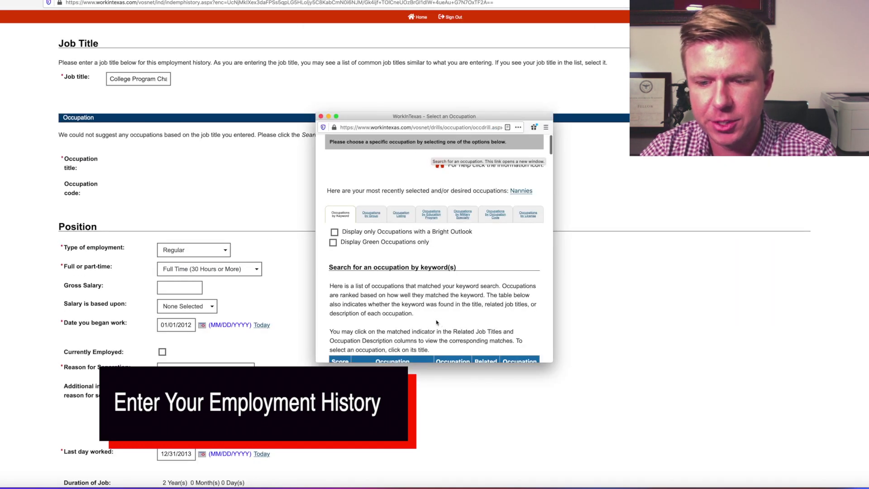
scroll(416, 336, "down", 4)
scroll(417, 336, "down", 3)
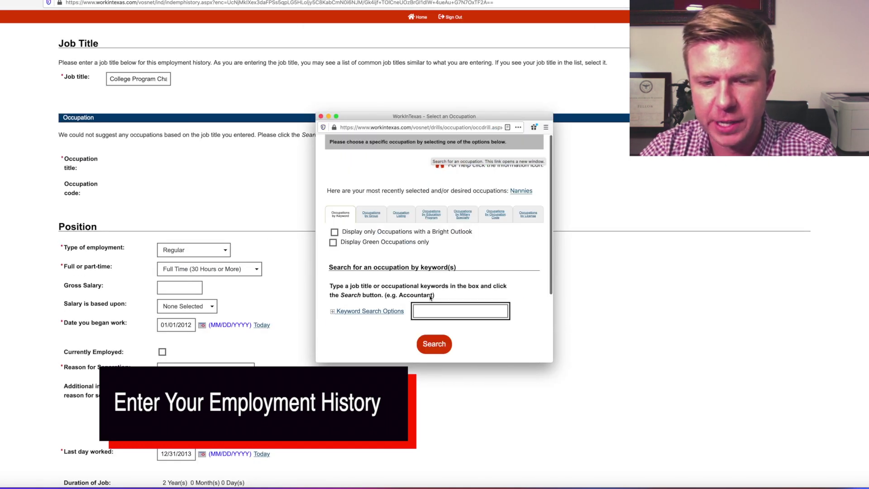
type("intern")
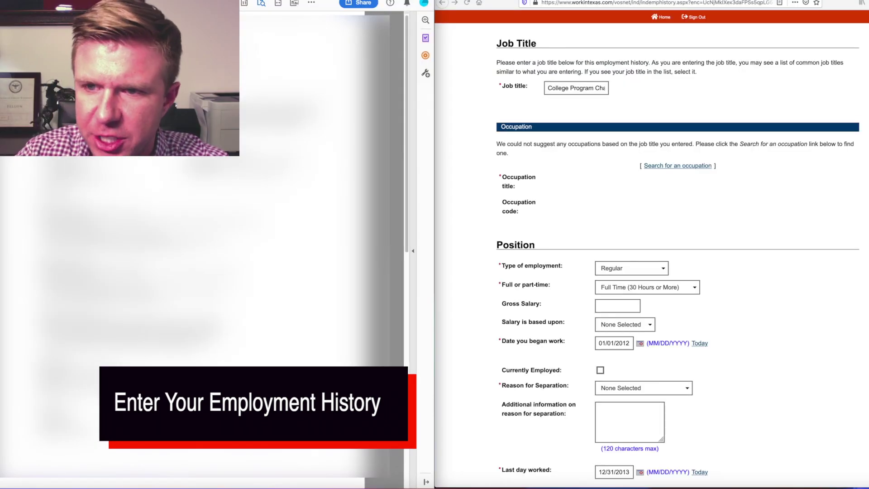
Step: Place the résumé PDF beside the browser and look up the job's occupation
left_click(714, 0)
left_click(727, 0)
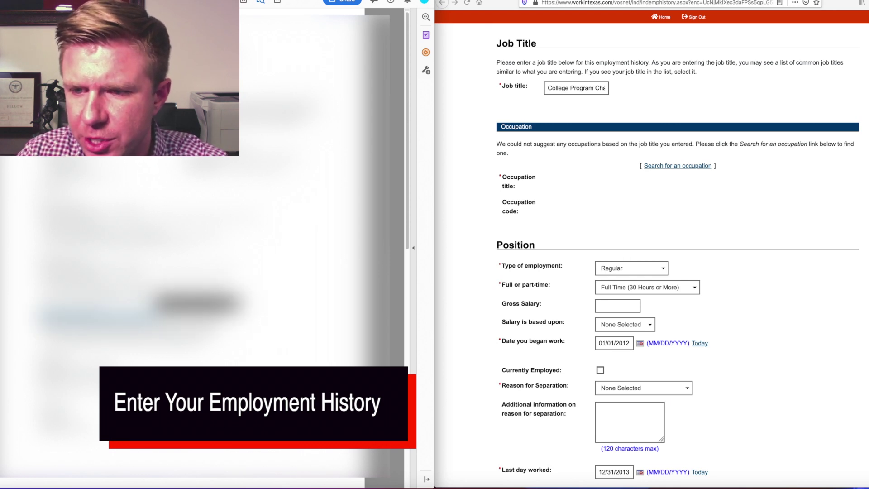
left_click(760, 319)
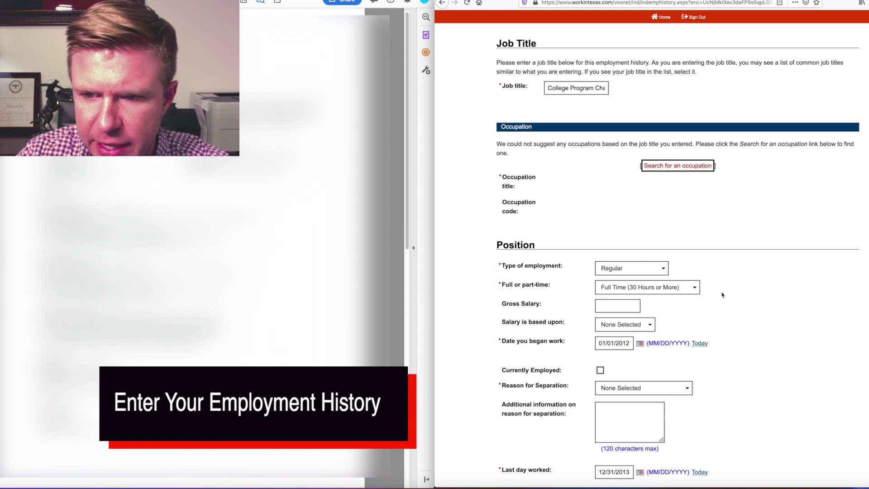
left_click(666, 166)
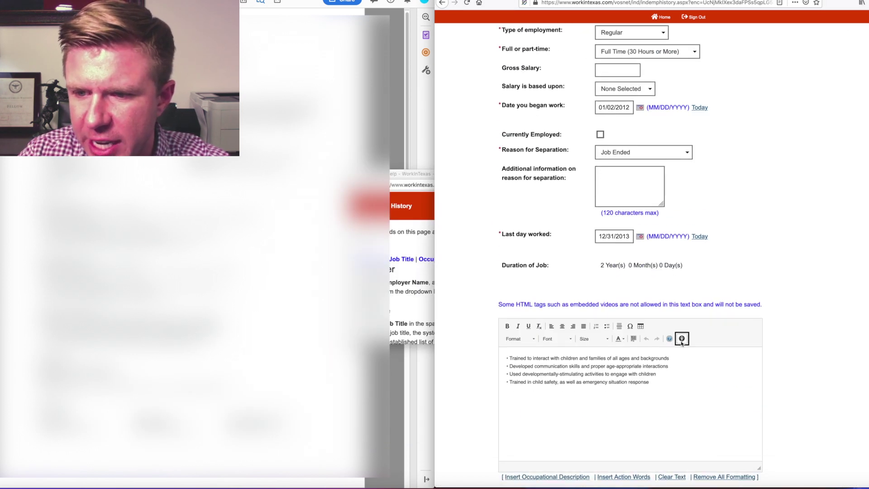
scroll(688, 385, "down", 3)
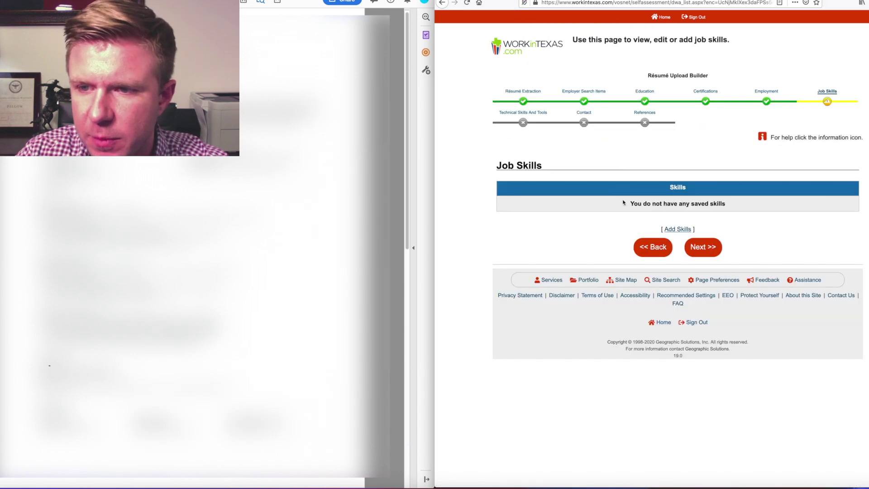
left_click_drag(624, 203, 746, 207)
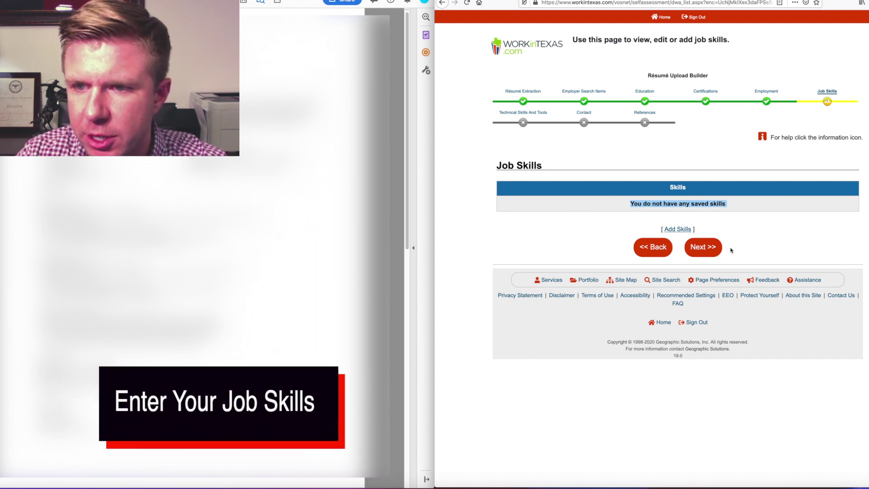
Step: Pass Job Skills and Technical Skills and Tools with nothing added, and choose which contact details display
left_click(713, 247)
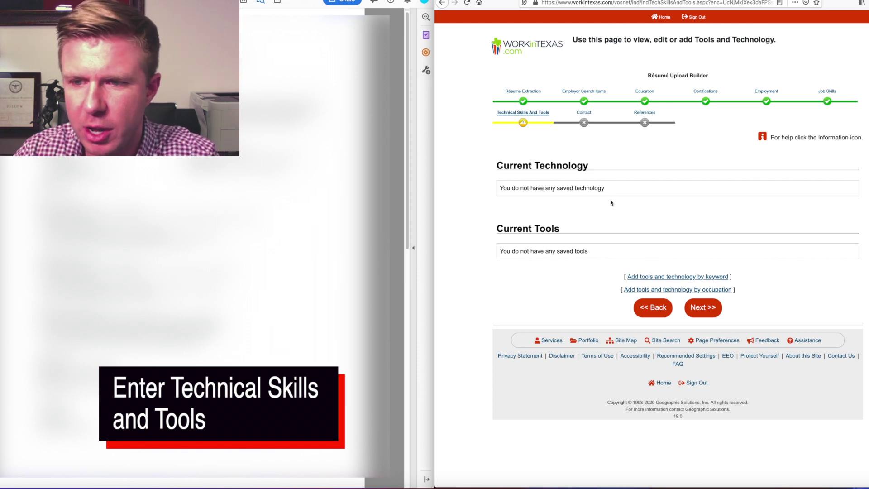
left_click_drag(498, 188, 665, 199)
left_click(705, 310)
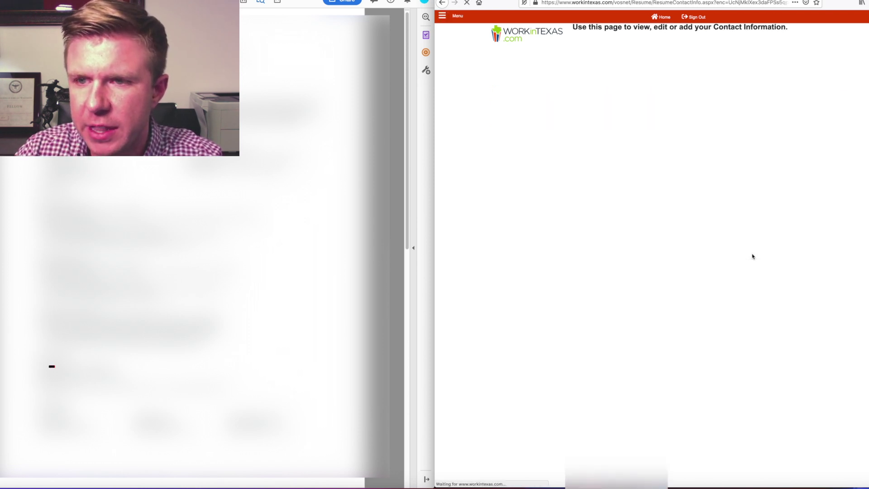
left_click(762, 256)
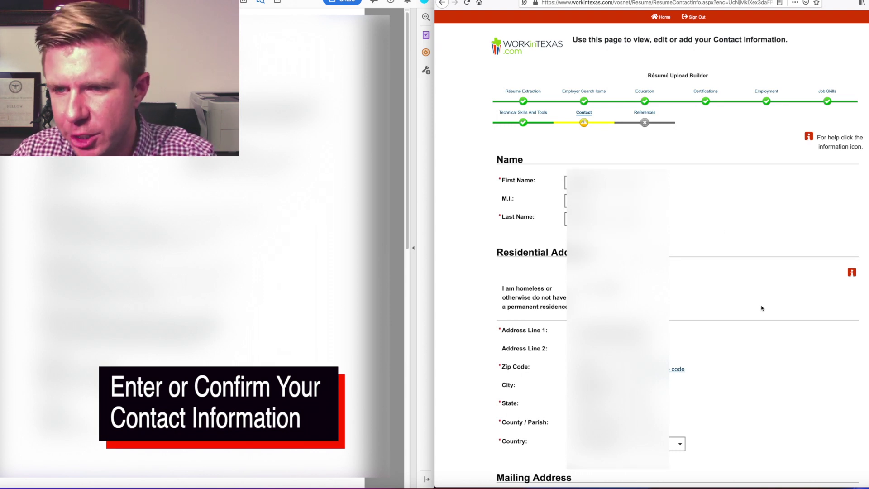
scroll(761, 308, "down", 6)
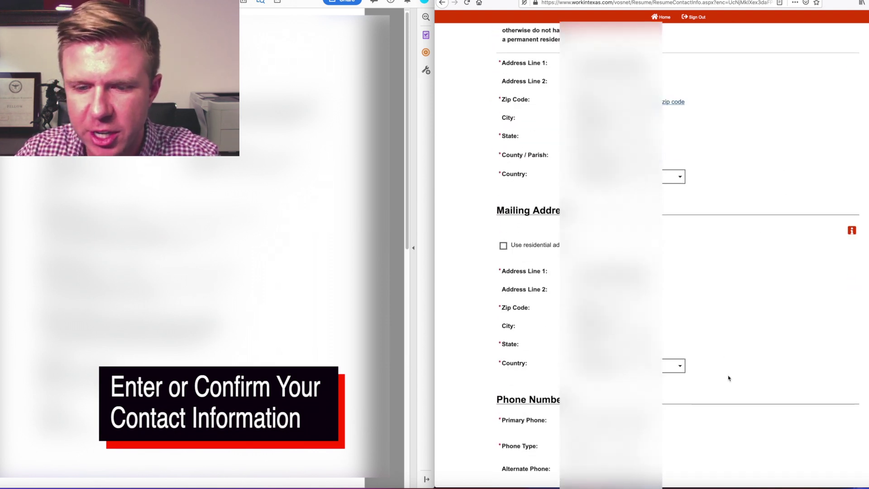
scroll(728, 378, "down", 10)
left_click(502, 315)
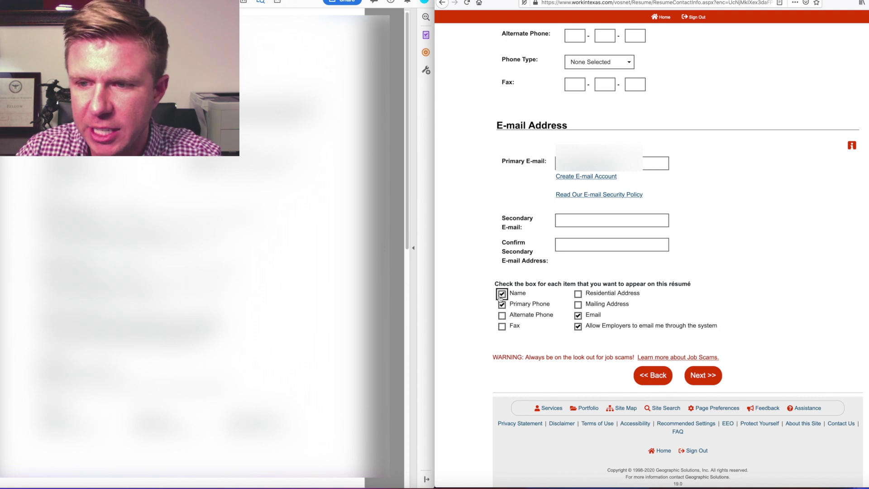
Step: Add and save a Supervisor reference, then edit and re-save the first reference
left_click(711, 374)
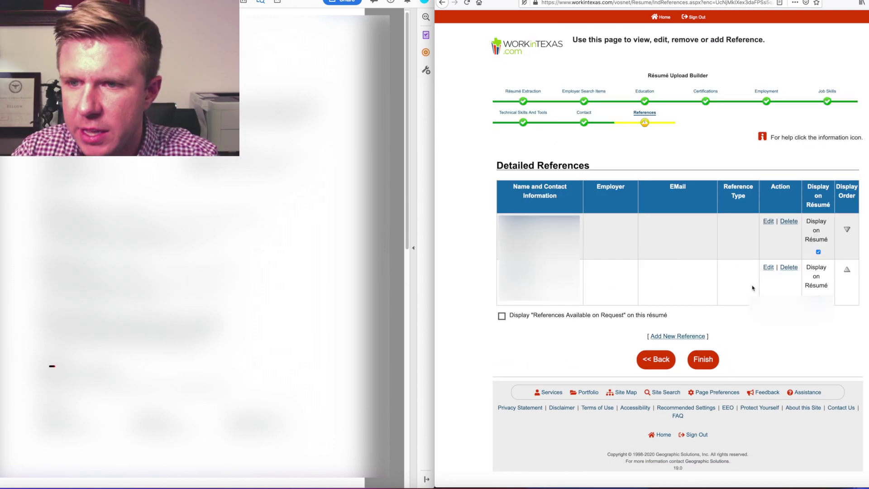
left_click(677, 336)
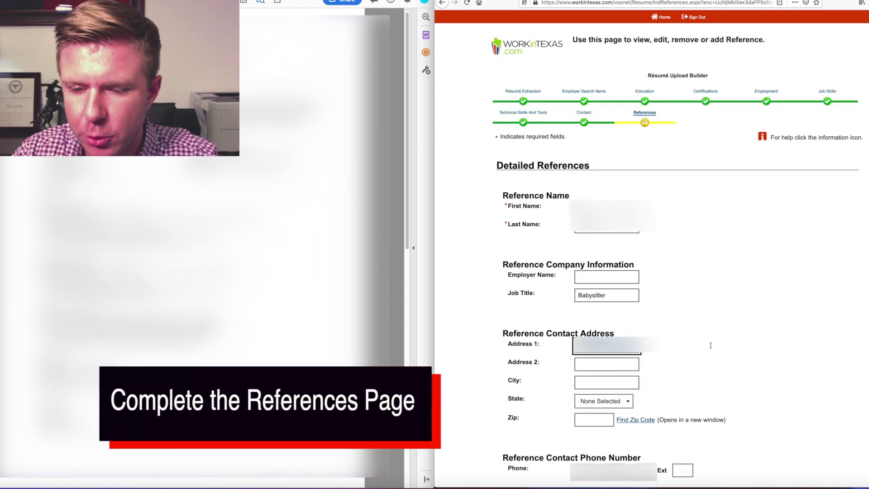
scroll(679, 271, "down", 4)
left_click(604, 378)
left_click(596, 398)
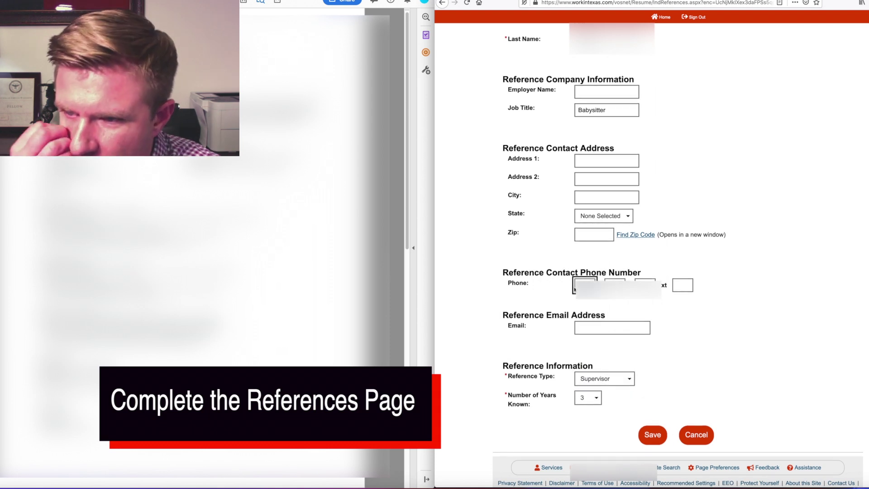
left_click(652, 434)
left_click(801, 194)
left_click(769, 221)
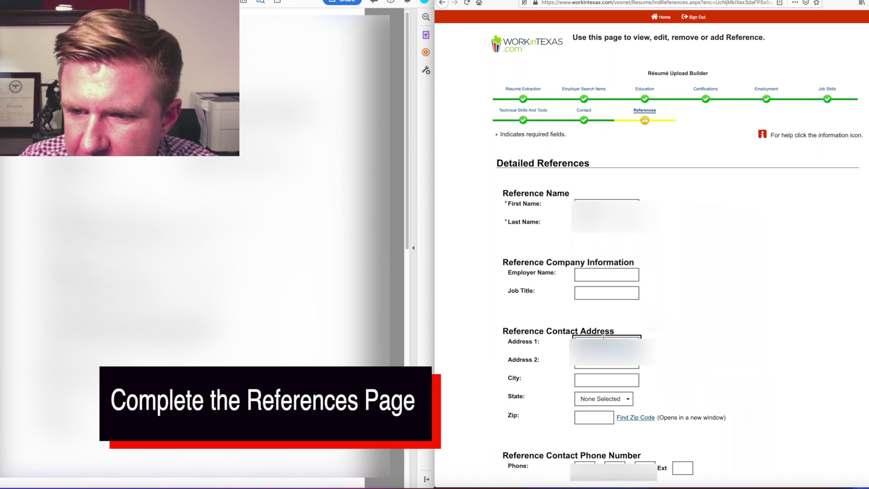
scroll(594, 128, "down", 5)
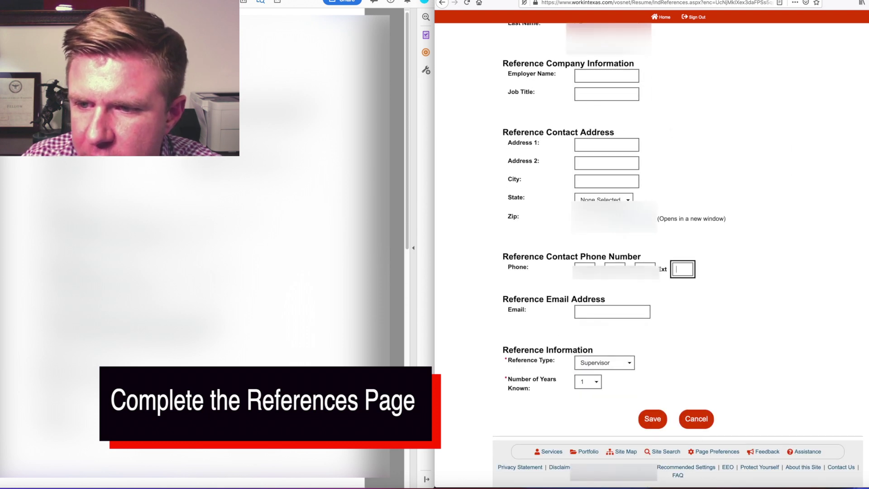
left_click(652, 419)
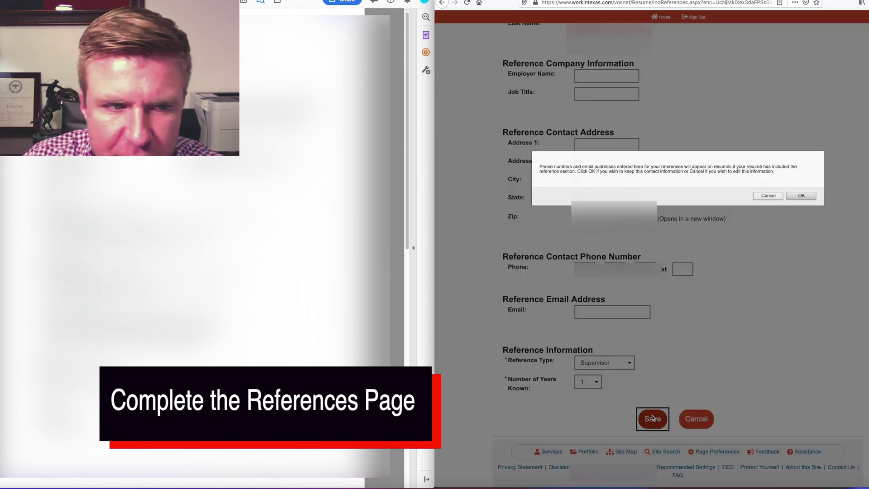
Step: Add a third Supervisor reference with a phone number and 3 years known, then finish the résumé
left_click(624, 336)
key("Tab")
scroll(606, 351, "down", 3)
left_click(585, 351)
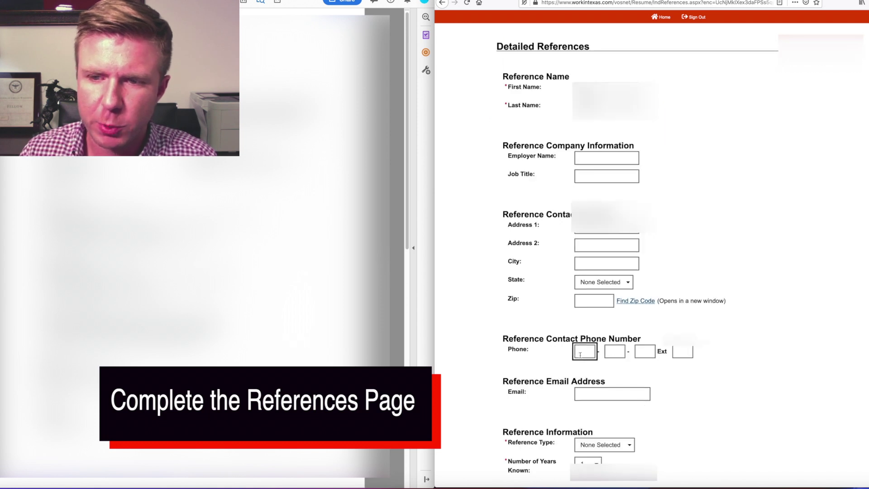
scroll(607, 362, "down", 2)
left_click(604, 393)
left_click(593, 412)
left_click(652, 449)
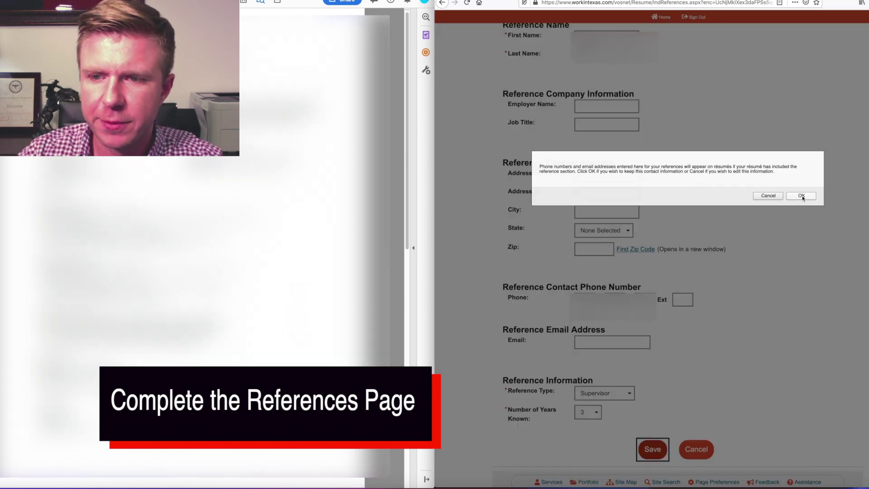
left_click(800, 195)
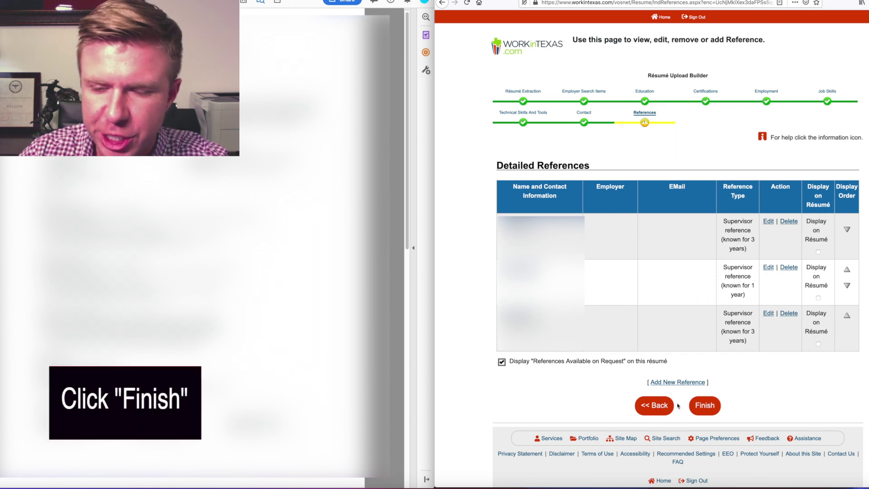
left_click(705, 405)
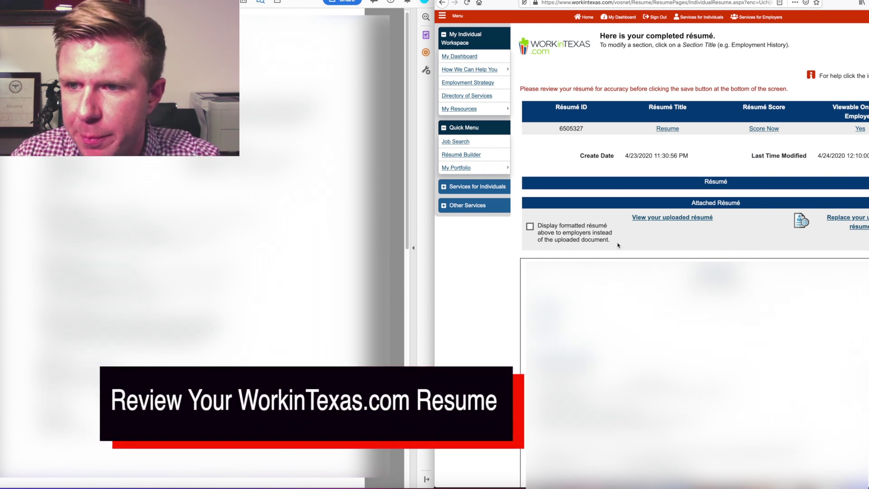
Step: View the uploaded résumé PDF, then expand and review the Additional Employer Searchable Items
left_click(685, 219)
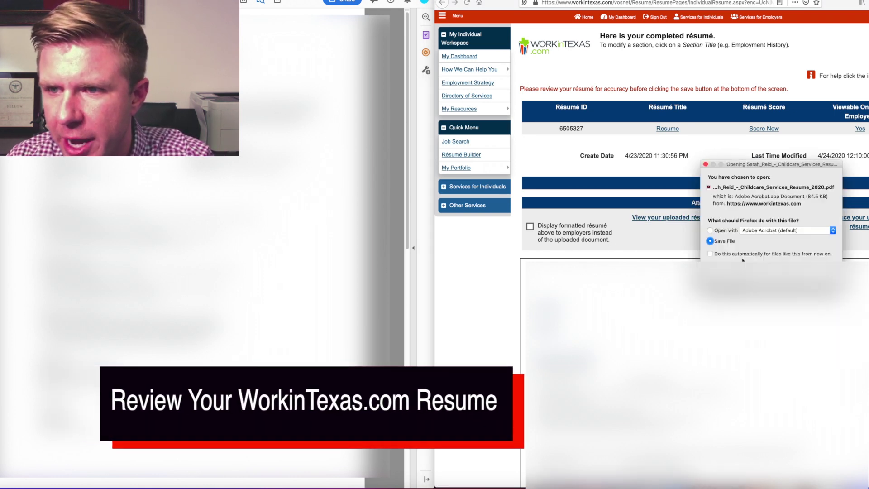
key("Return")
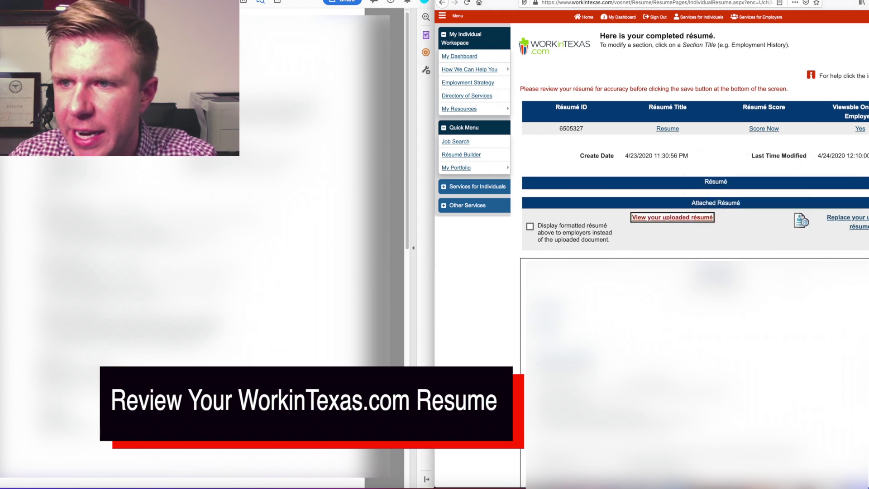
scroll(693, 253, "down", 10)
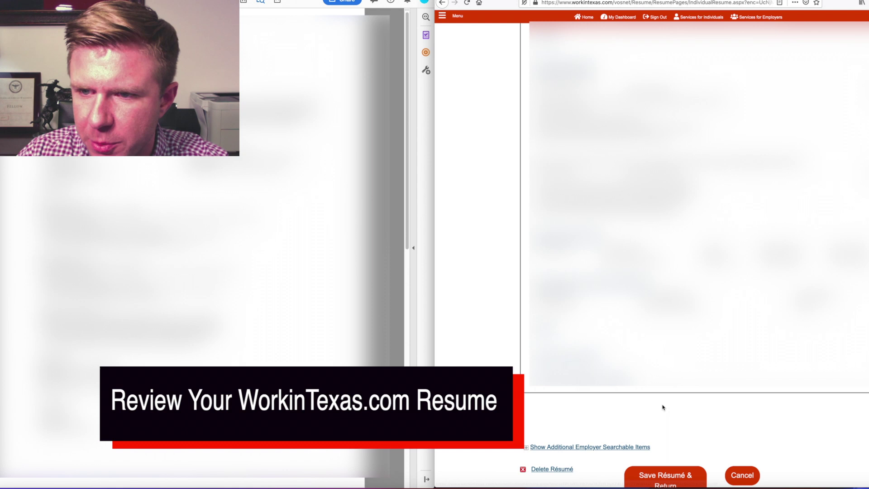
scroll(547, 330, "down", 3)
left_click(557, 380)
left_click(588, 355)
scroll(645, 308, "down", 3)
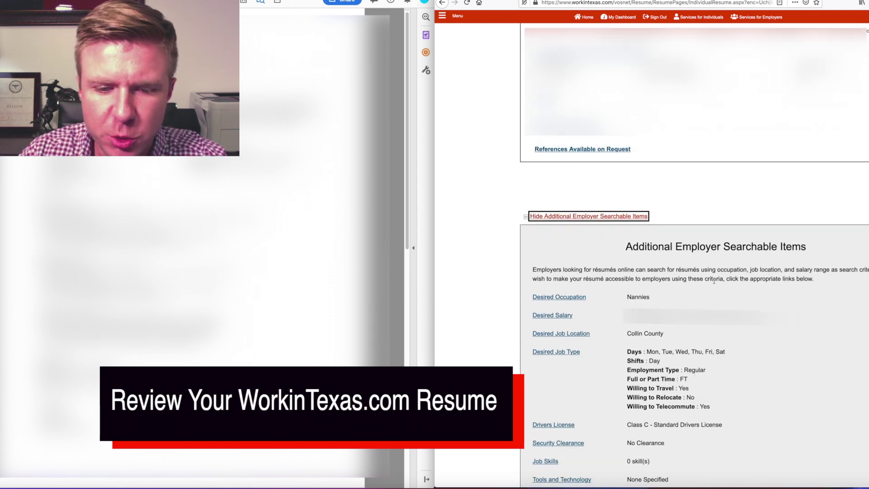
scroll(665, 310, "down", 3)
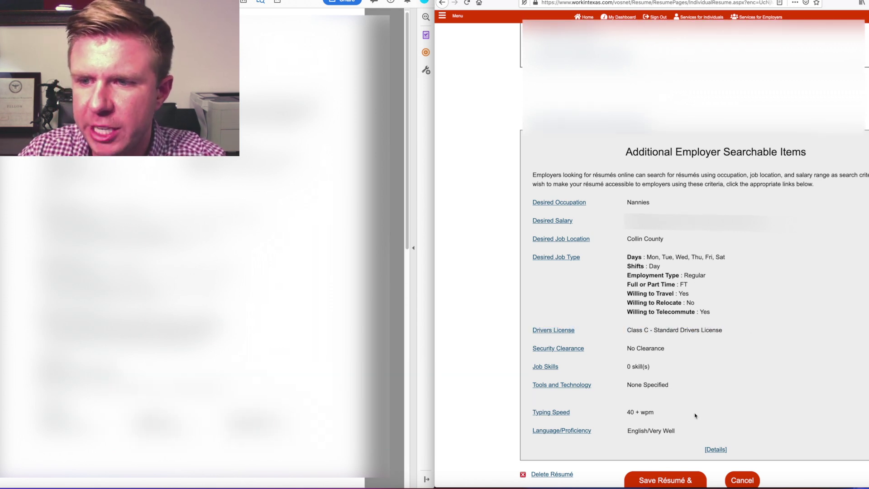
scroll(760, 450, "down", 3)
scroll(739, 386, "up", 10)
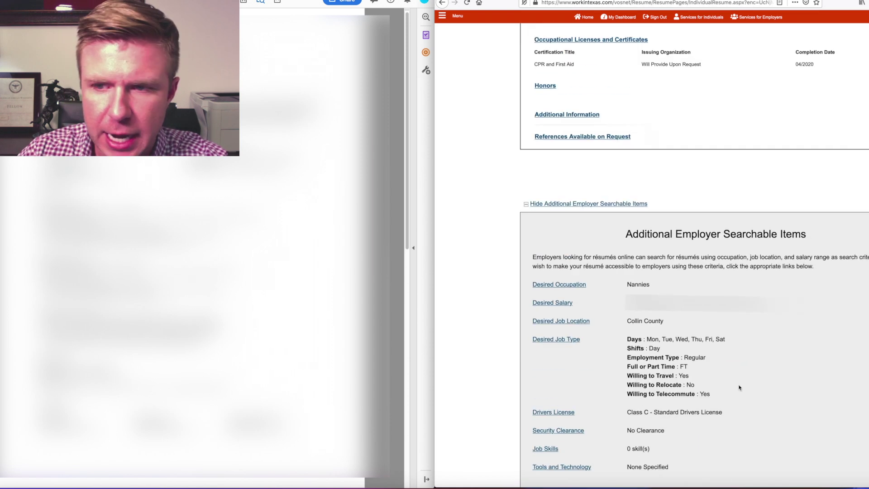
scroll(744, 389, "down", 10)
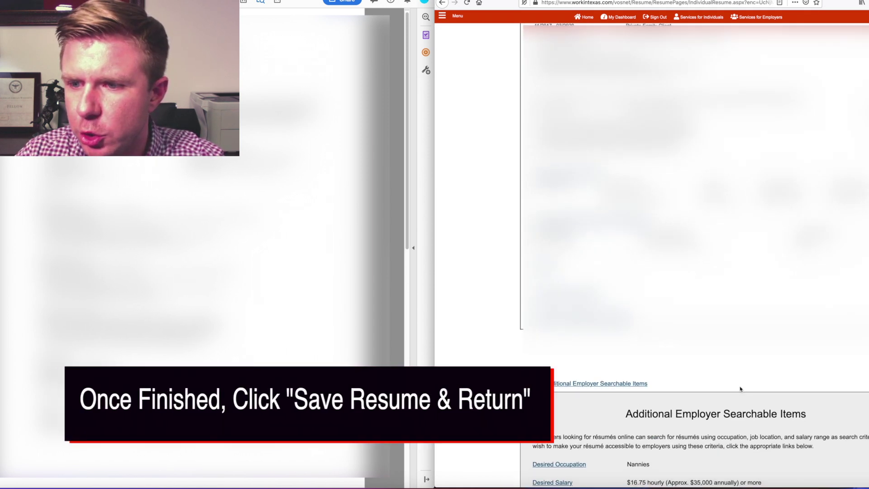
scroll(746, 387, "down", 3)
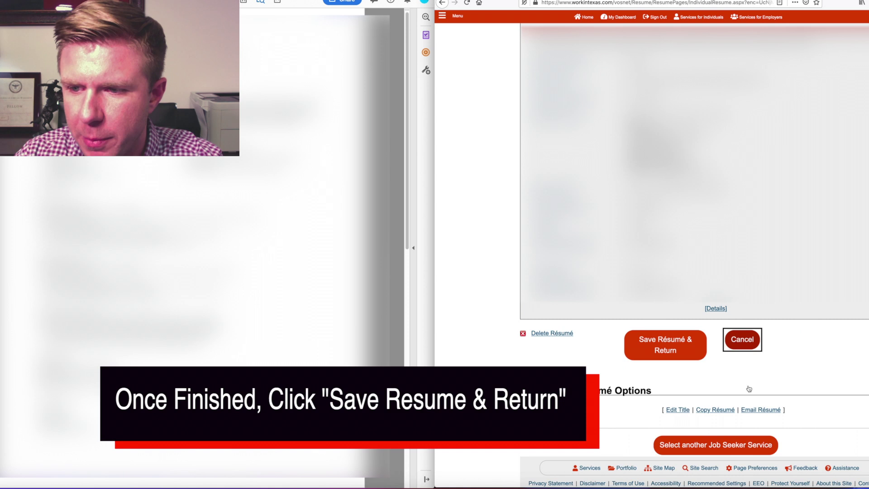